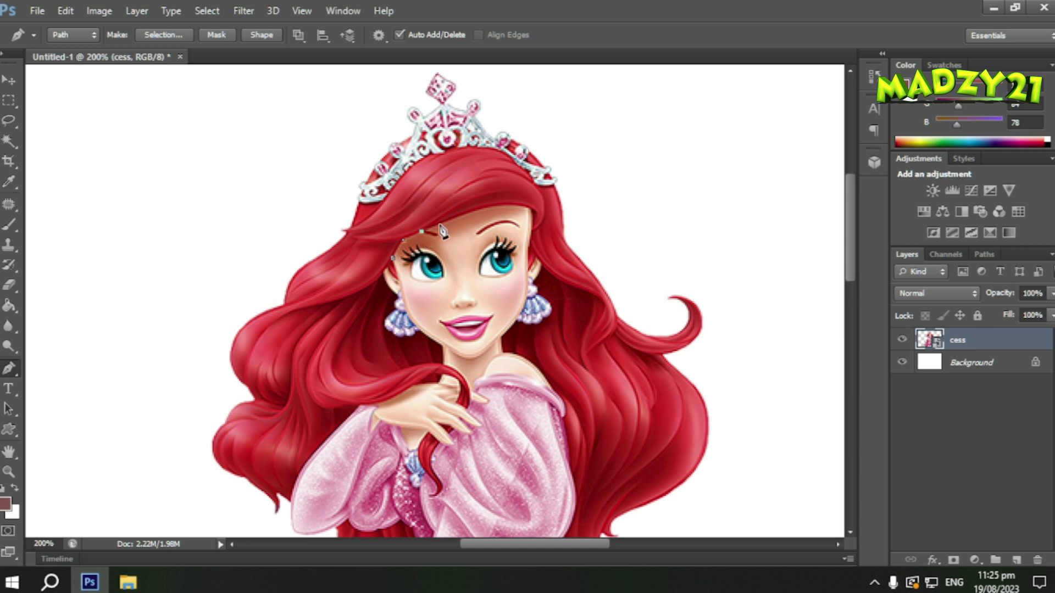
- Trace the outline of the princess's face with the Pen tool, from the forehead down around the chin
click(439, 225)
click(470, 213)
click(509, 204)
click(531, 210)
click(531, 231)
click(528, 254)
click(512, 324)
click(495, 341)
click(479, 354)
click(450, 347)
click(423, 335)
- Convert the princess's face path into a new anti-aliased selection with a feather radius of 0 pixels
right_click(463, 282)
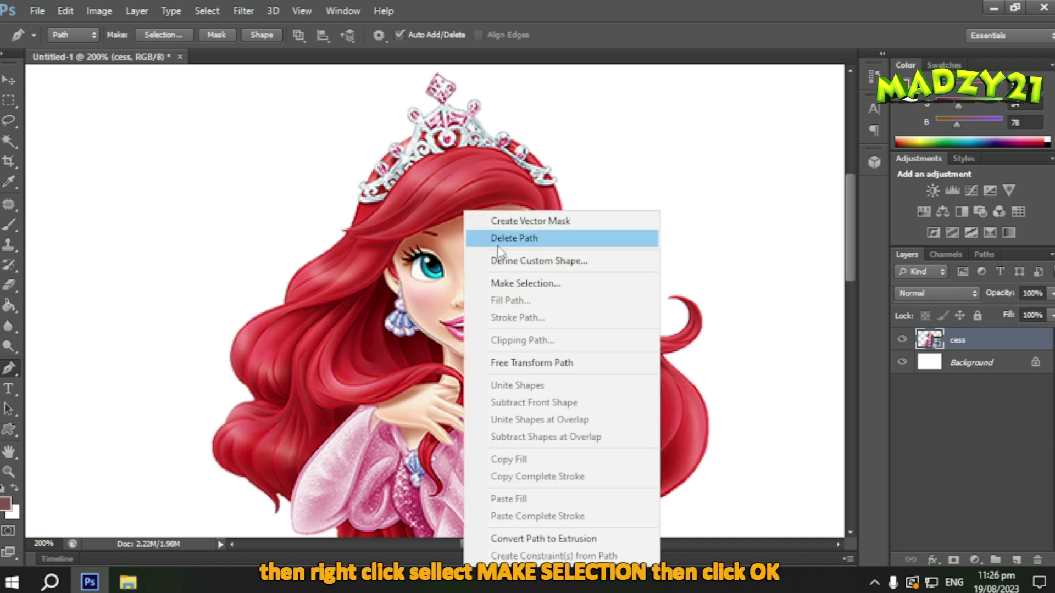
click(503, 283)
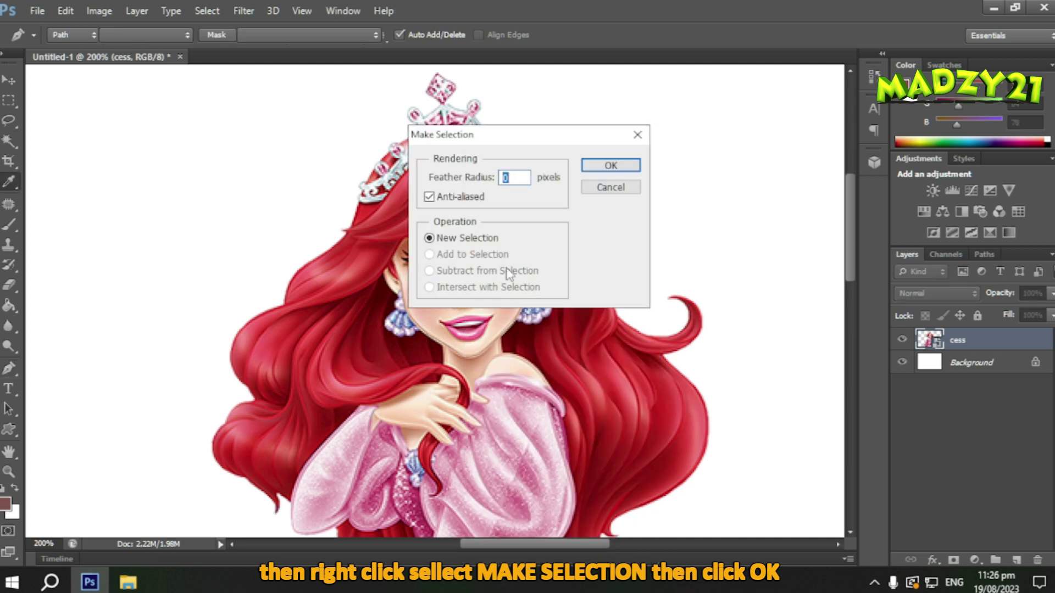
click(602, 169)
- Invert the face selection and add a layer mask to the cess layer to cut out the face
key(ctrl+minus)
key(ctrl+minus)
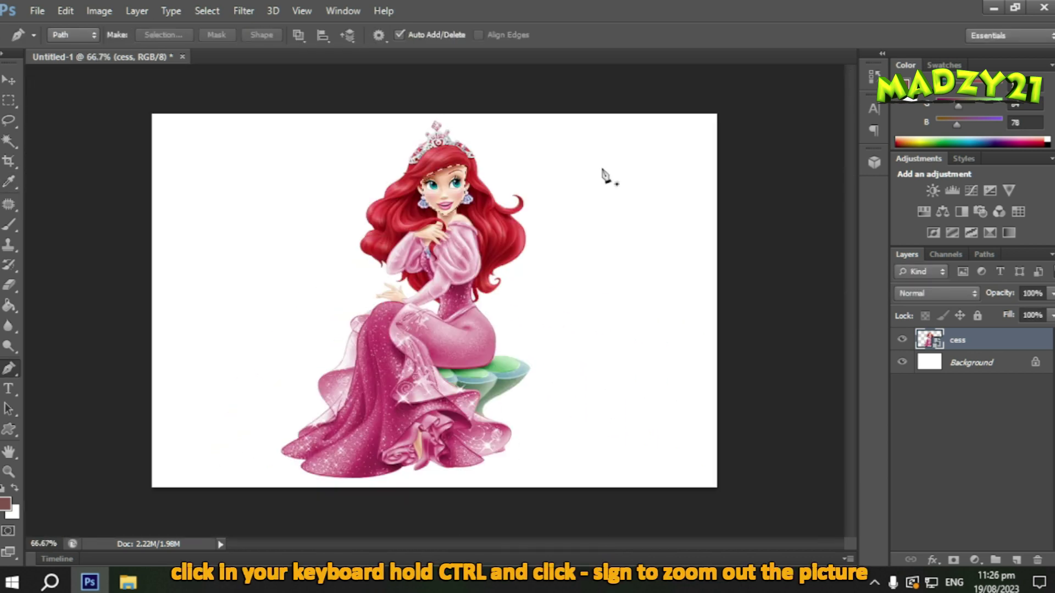
click(220, 15)
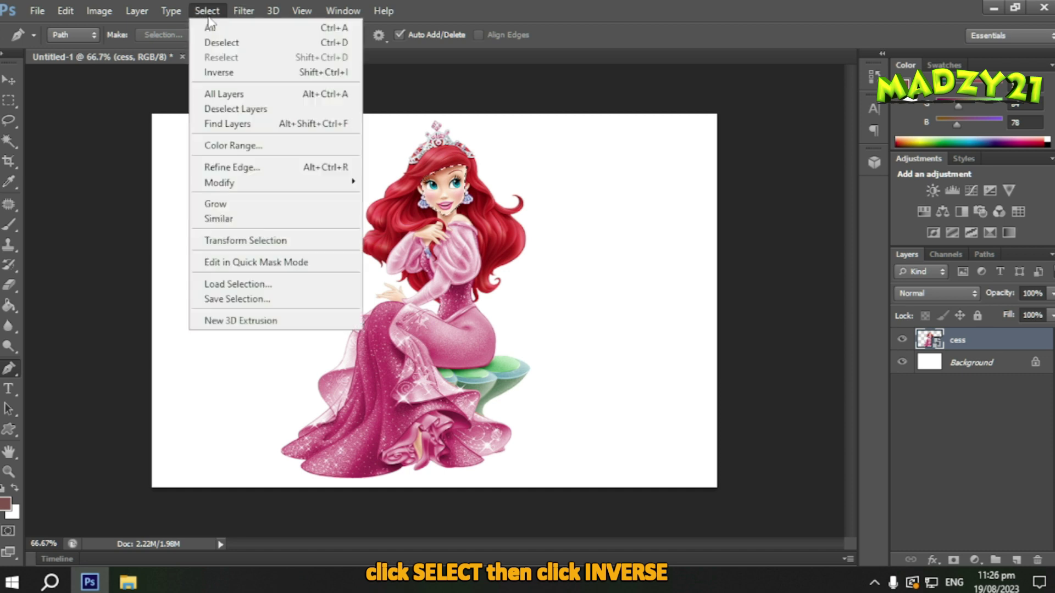
click(217, 71)
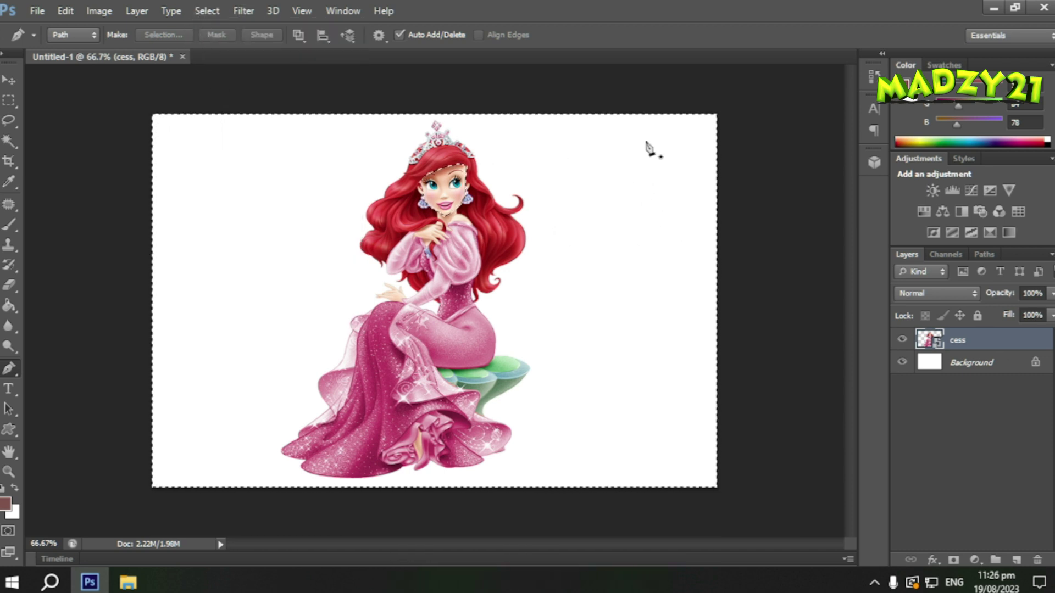
click(954, 560)
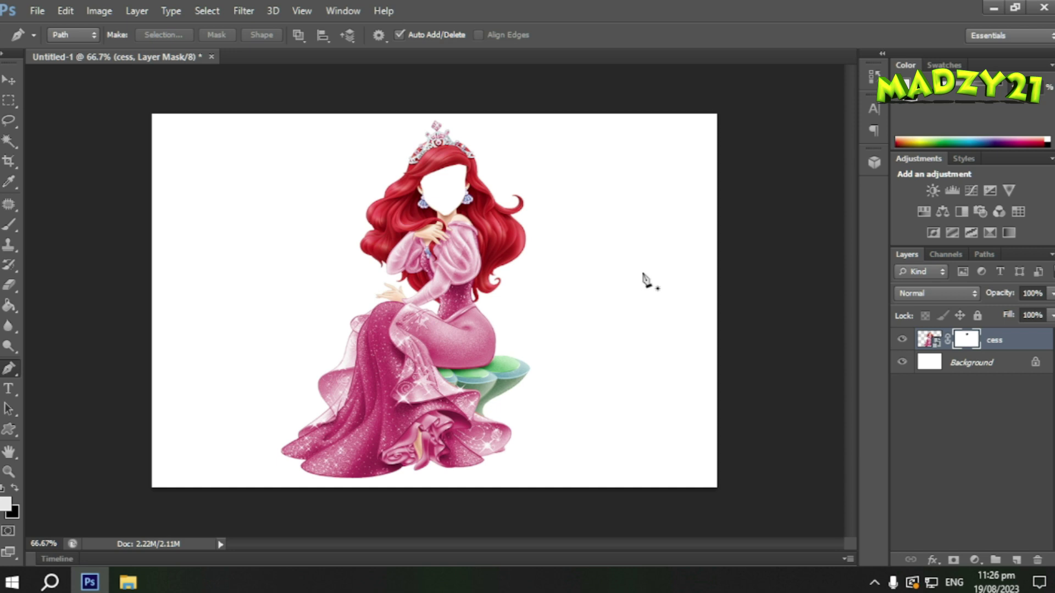
- Hide the Background layer and save the image as princess.png in PNG format with Smallest / Slow compression and no interlacing
click(901, 363)
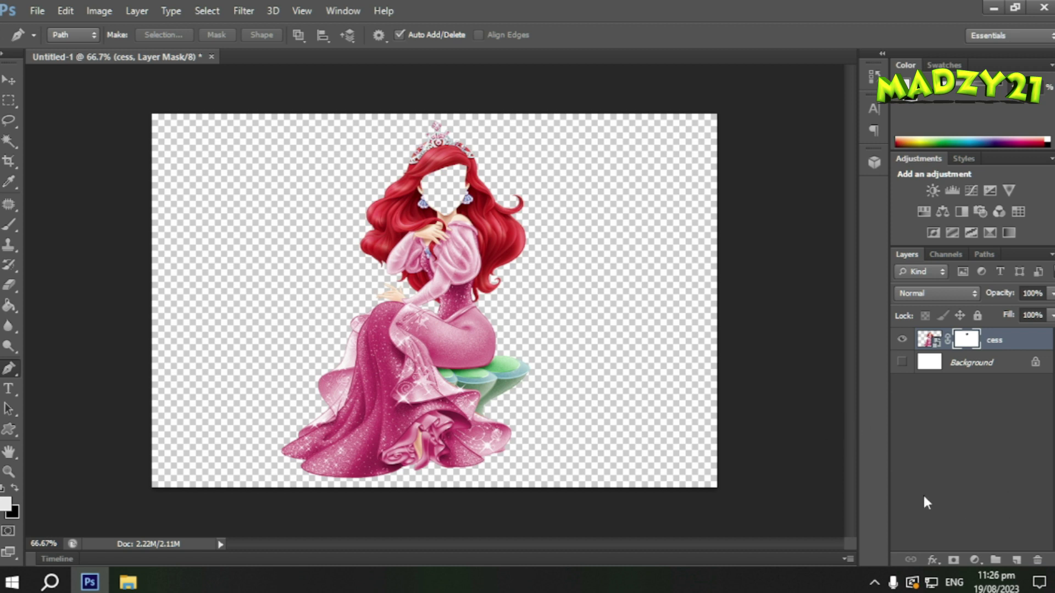
click(37, 10)
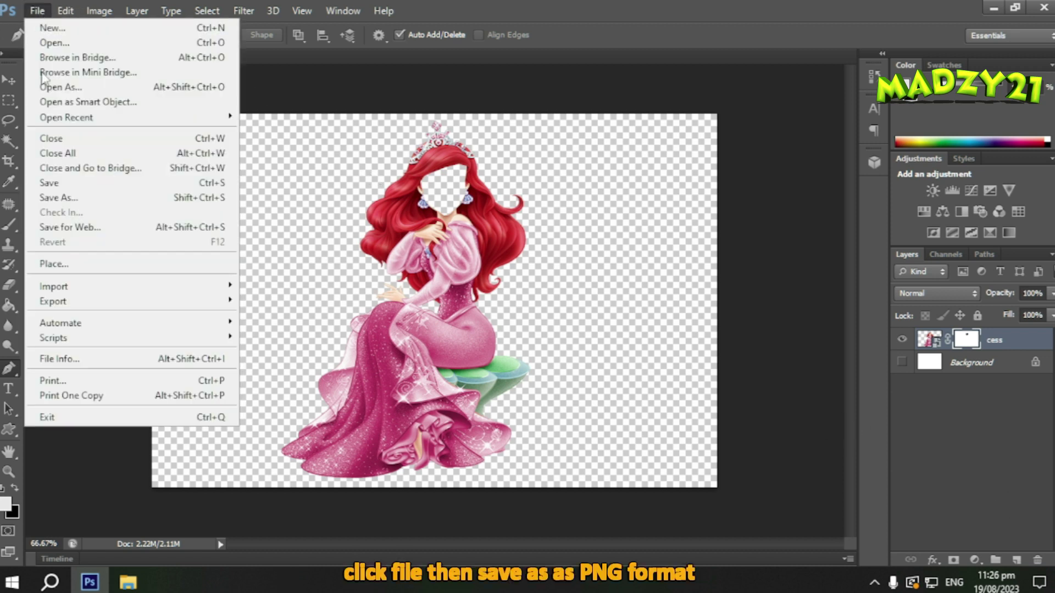
click(86, 213)
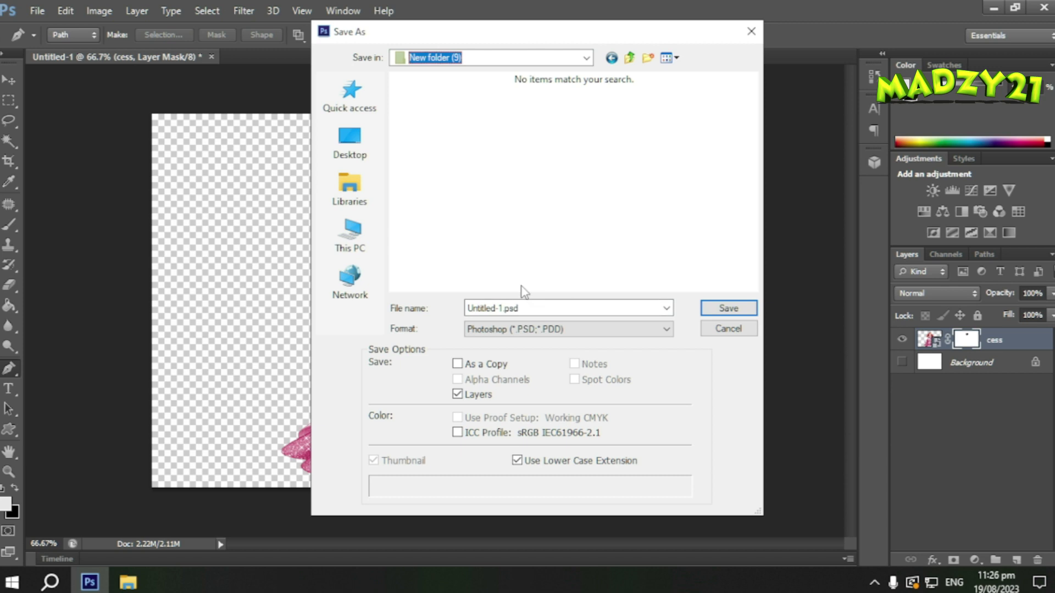
click(537, 306)
text(princess)
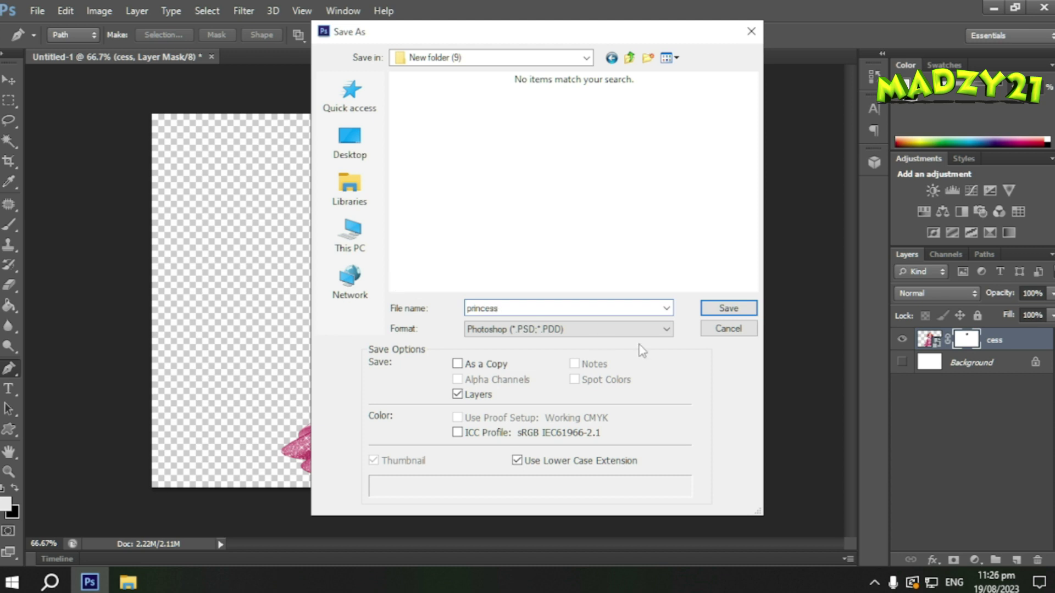
click(536, 328)
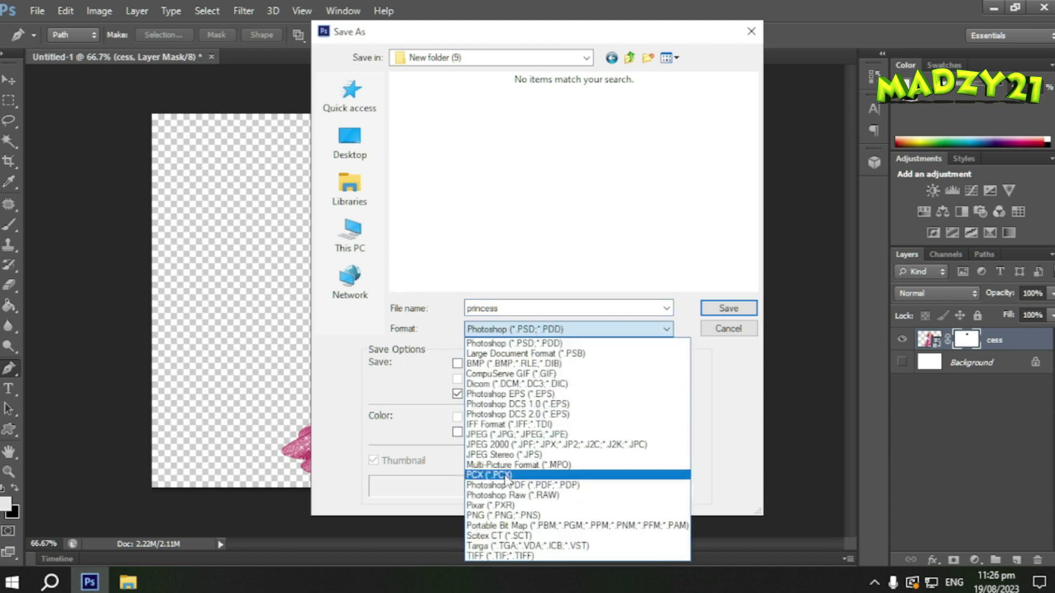
click(493, 515)
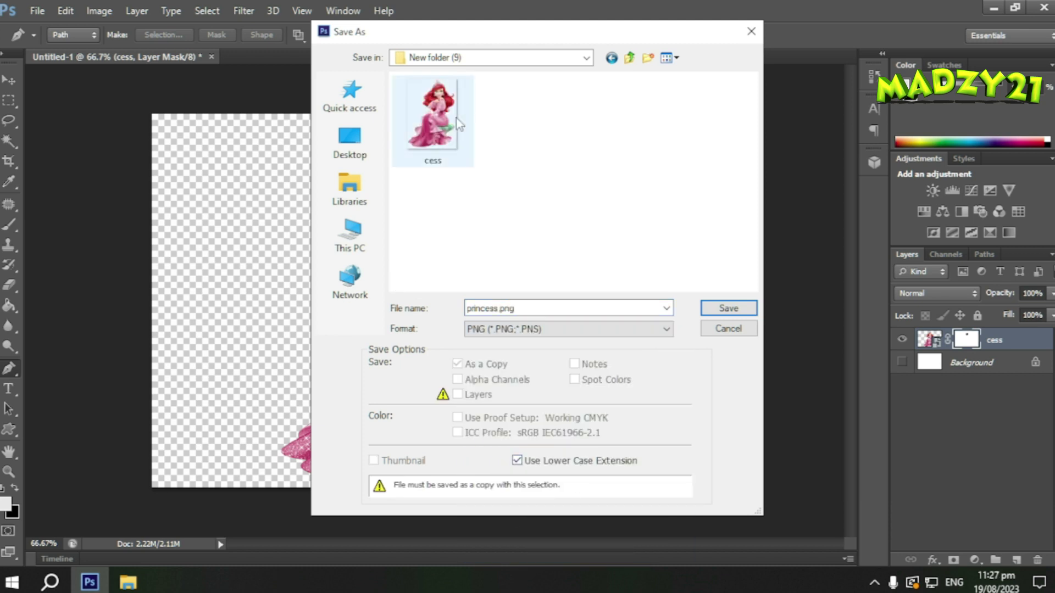
click(742, 310)
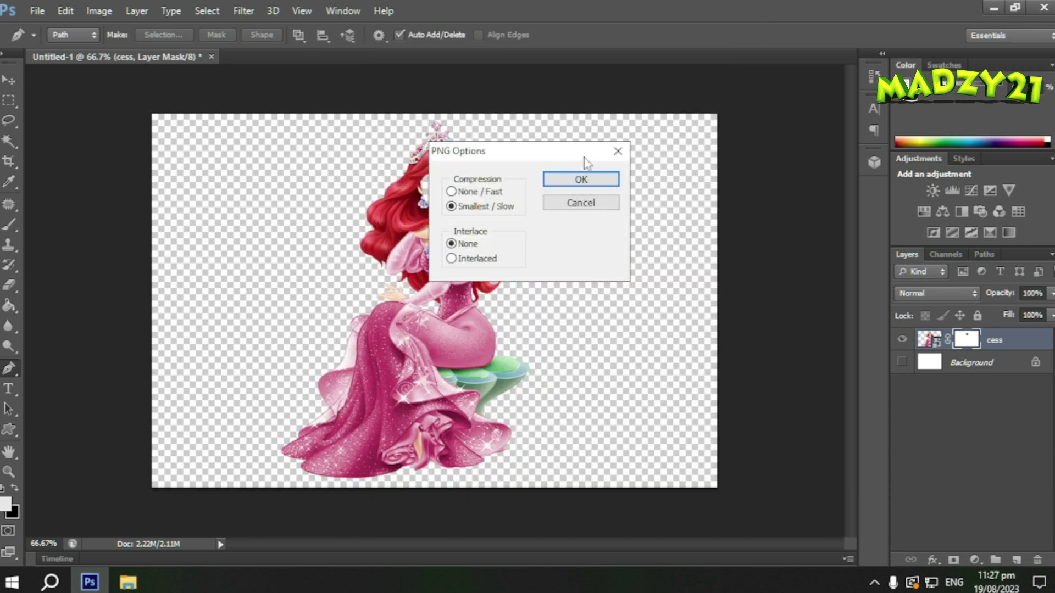
click(580, 180)
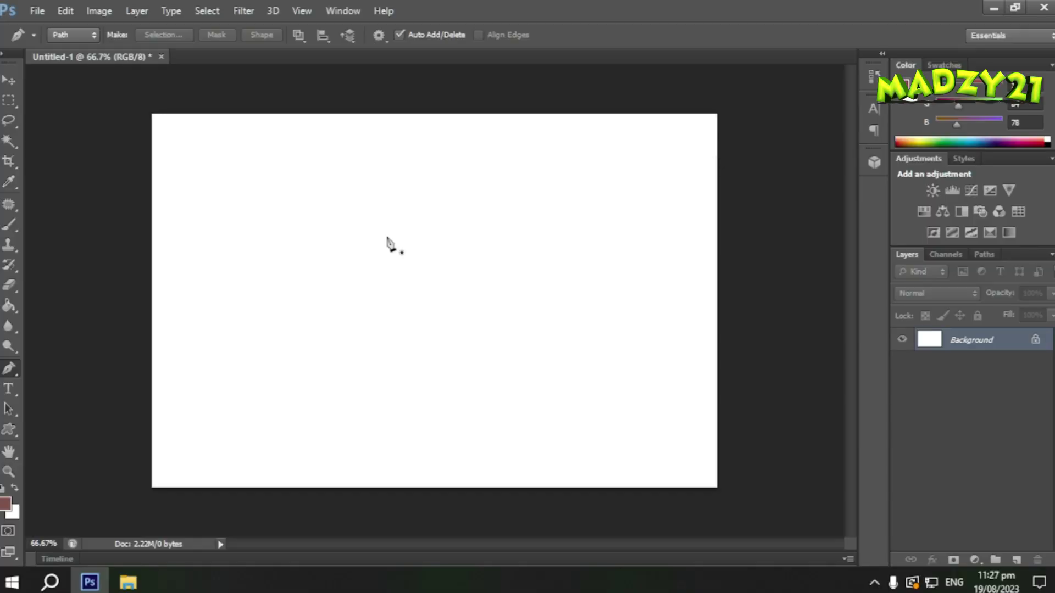
- Place the baby photo from the file folder into the blank document
click(128, 582)
drag(1002, 220, 418, 323)
click(784, 35)
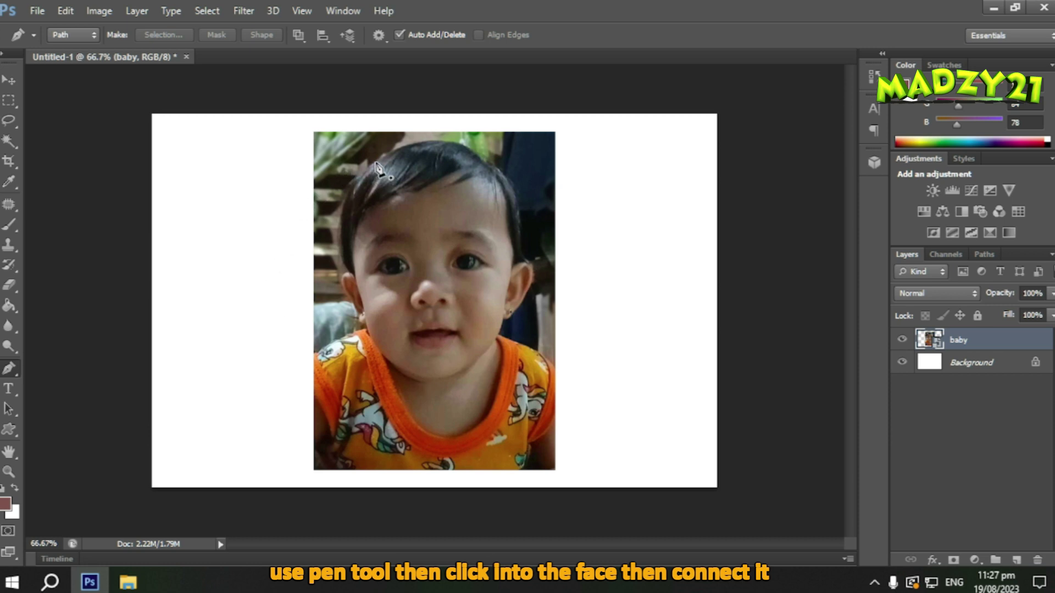
- Trace a closed Pen tool path around the baby's head, following the hair, both ears and the chin
click(395, 152)
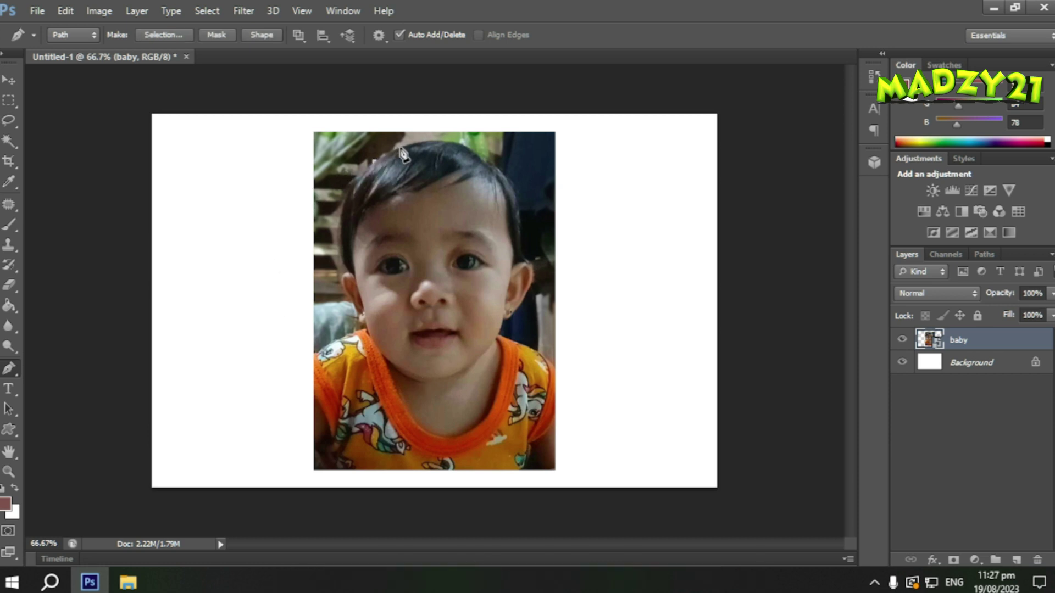
click(418, 144)
click(453, 144)
click(475, 152)
click(495, 173)
click(515, 198)
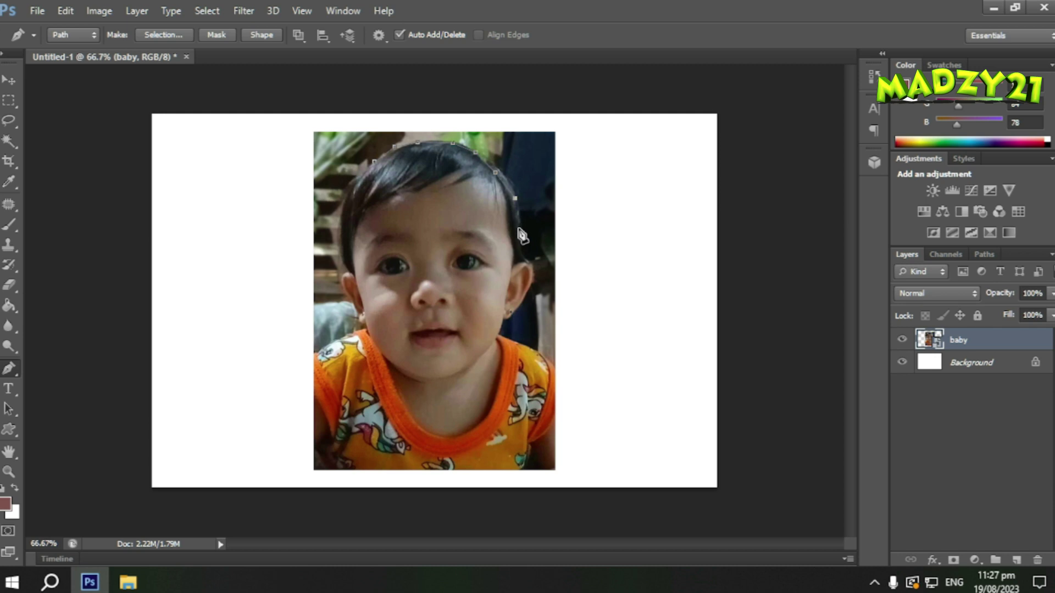
click(521, 258)
click(533, 270)
click(529, 288)
click(518, 305)
click(505, 318)
click(496, 340)
click(472, 364)
click(448, 377)
click(409, 374)
click(388, 361)
click(349, 272)
click(341, 257)
click(339, 234)
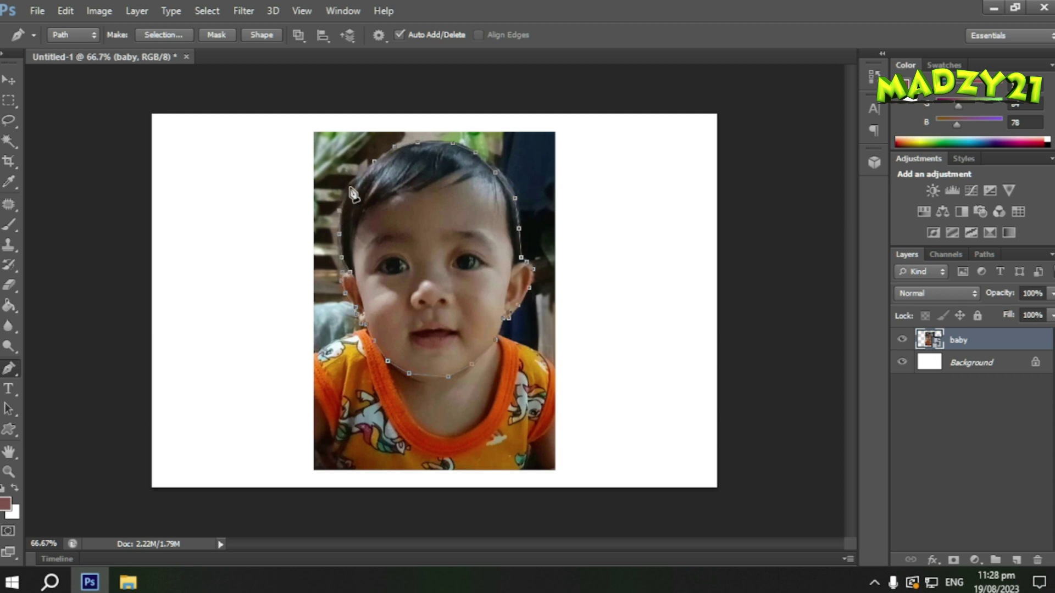
click(374, 161)
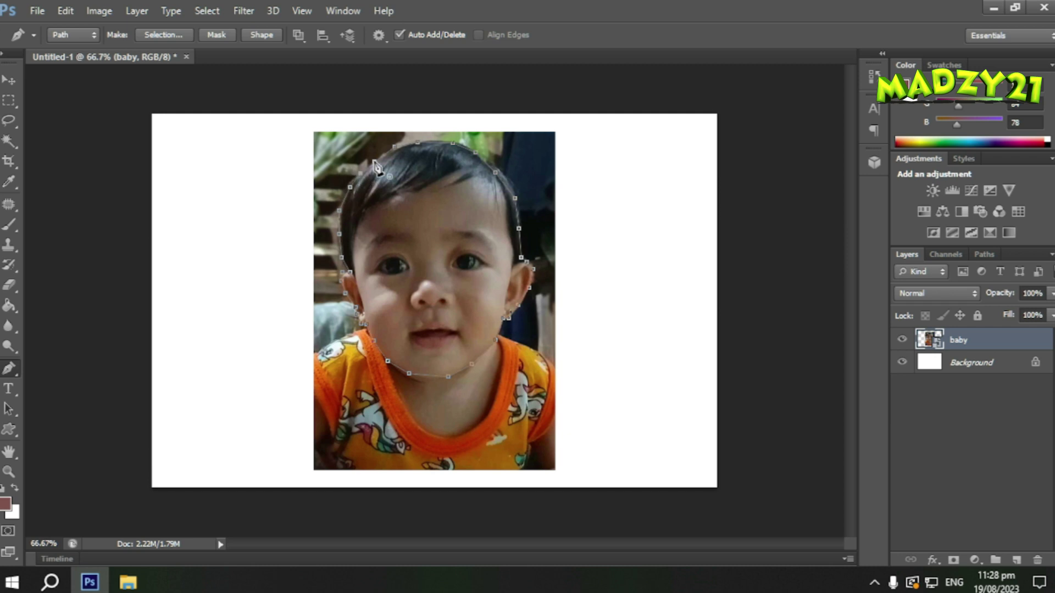
- Convert the path around the baby's head into a selection
right_click(424, 211)
click(458, 283)
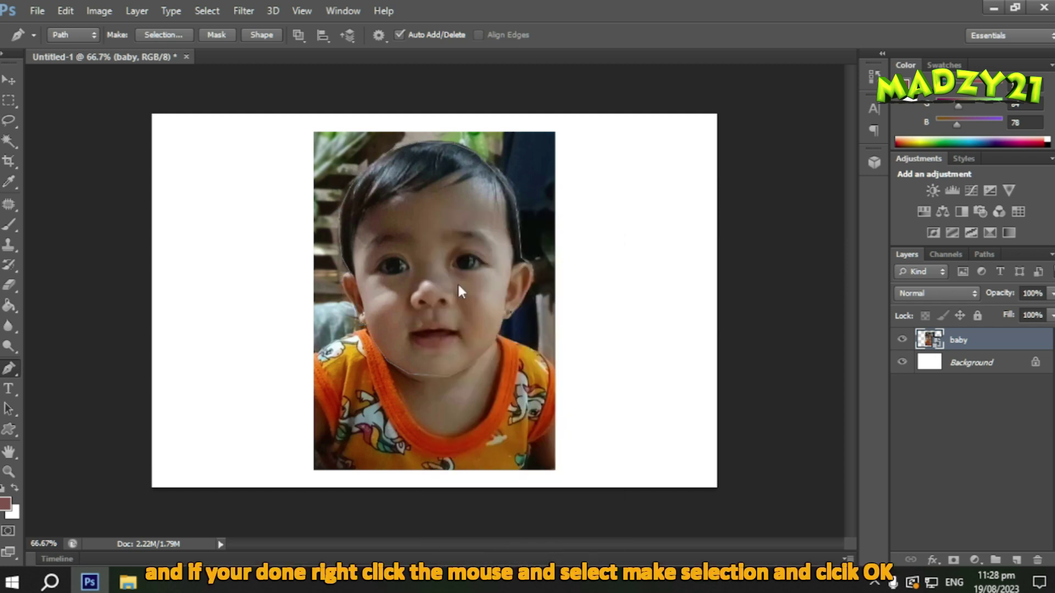
click(611, 166)
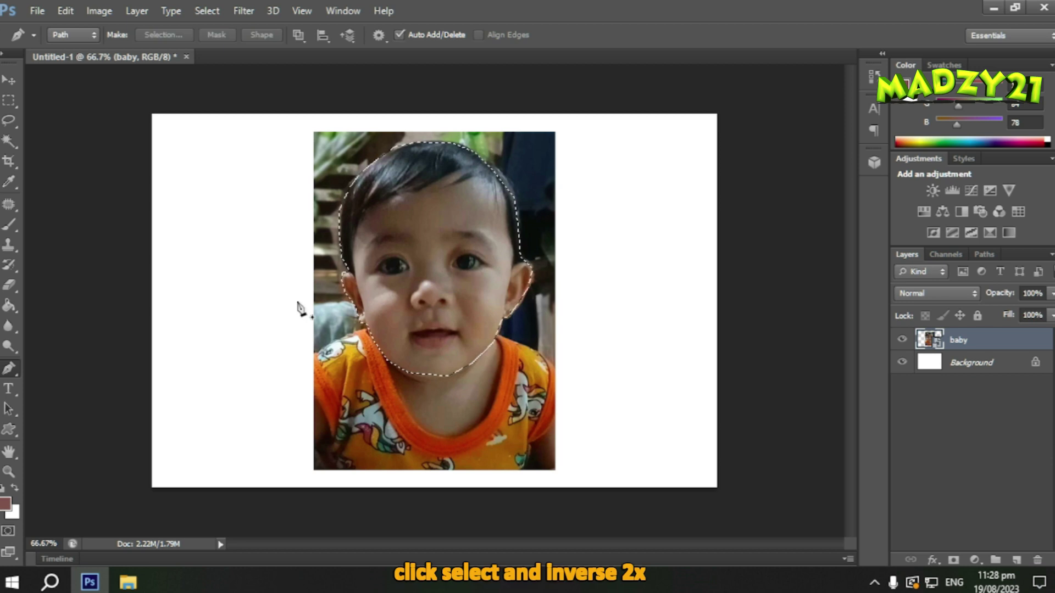
- Invert the baby's head selection and invert it back again
click(203, 11)
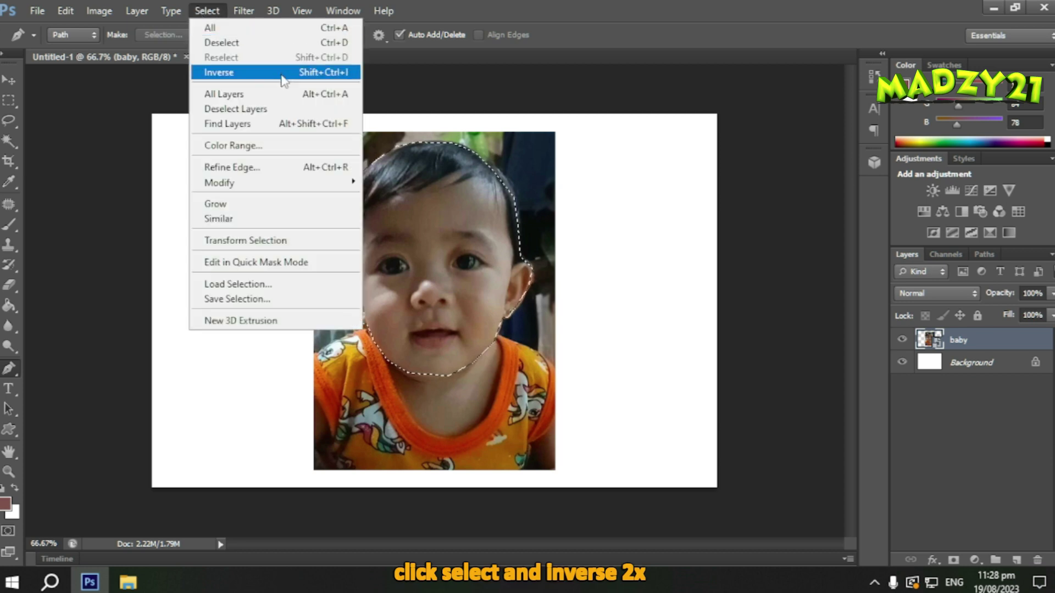
click(282, 77)
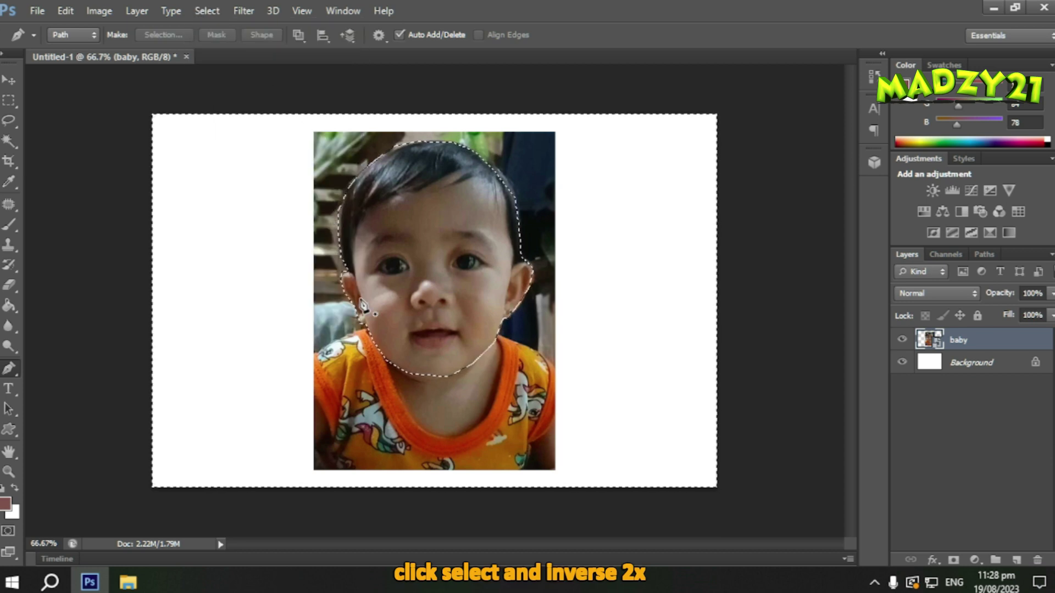
click(203, 11)
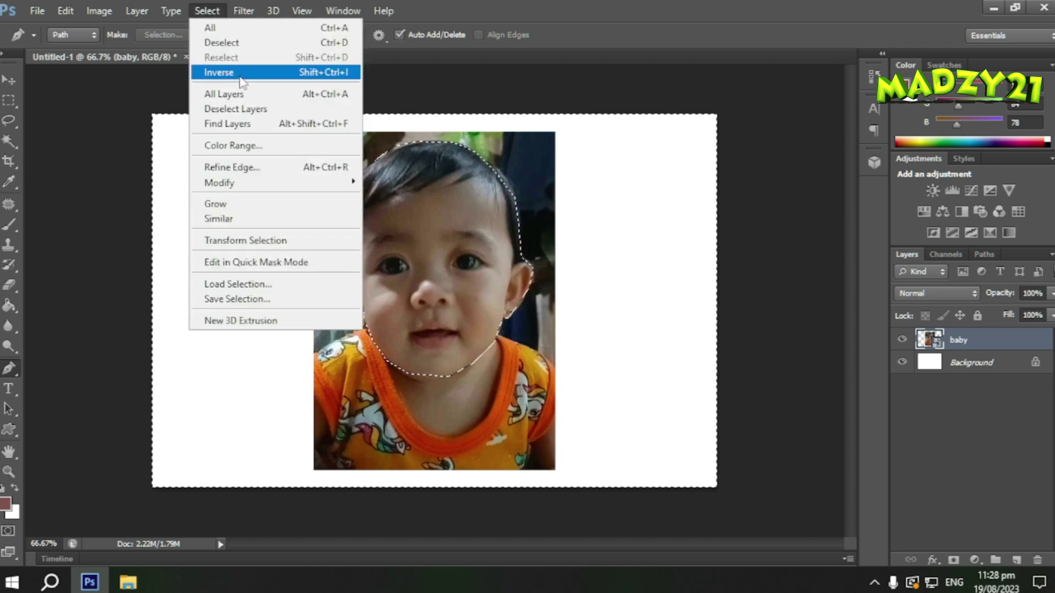
click(240, 77)
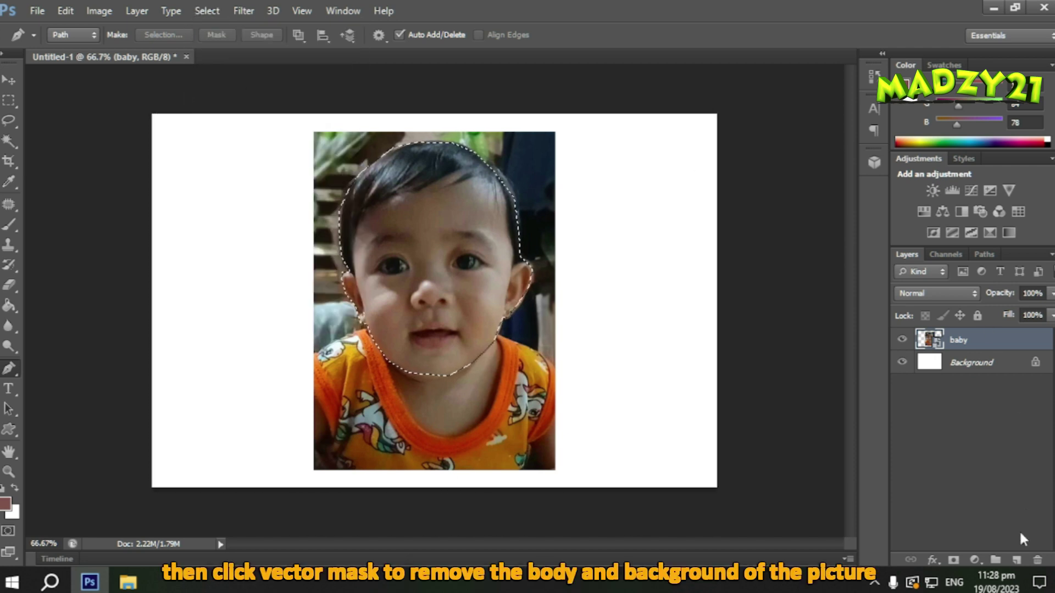
- Mask the baby layer to the head selection and rasterize the layer
click(953, 560)
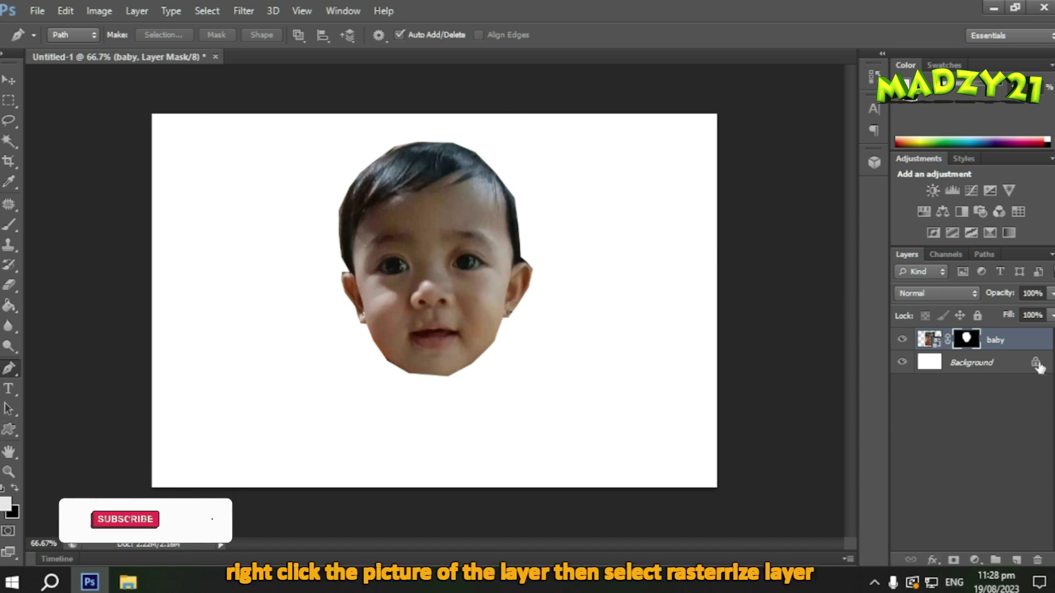
right_click(928, 339)
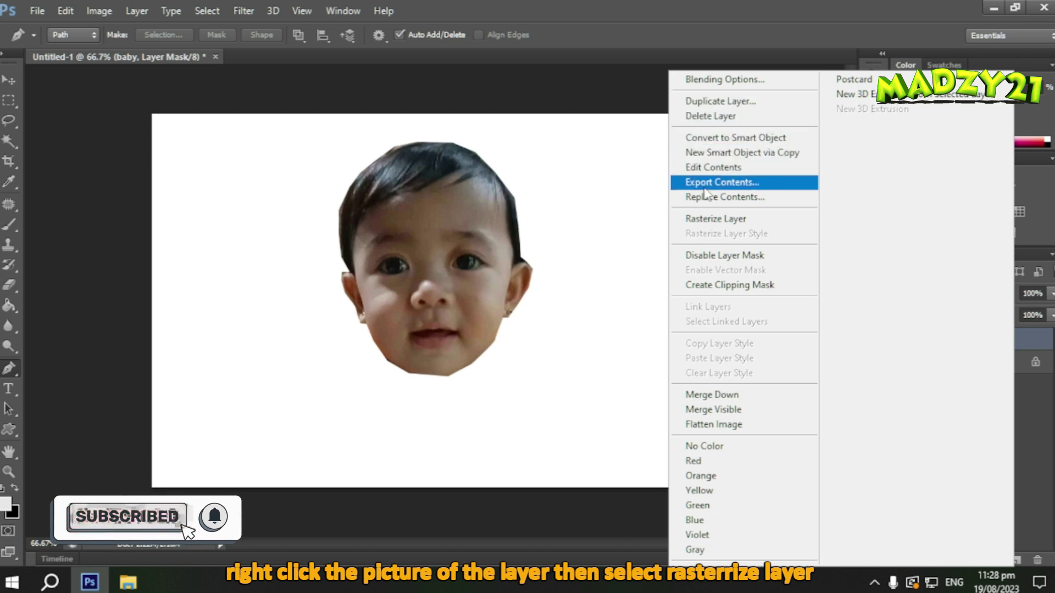
click(711, 219)
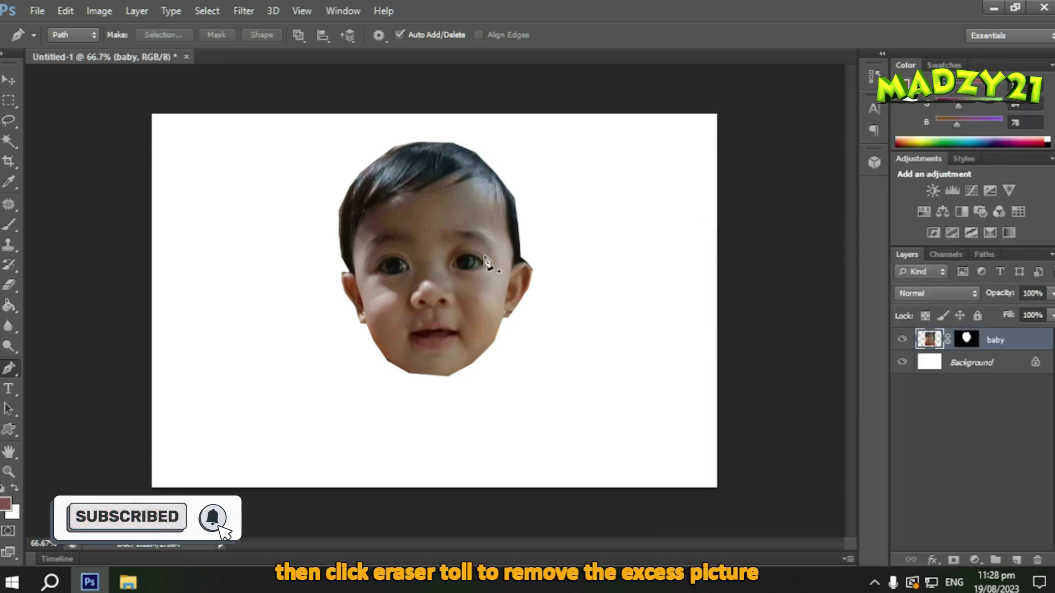
- With the Eraser at 23 px, remove the leftover background along the upper-left edge of the baby's hair
click(9, 288)
key(ctrl+plus)
key(ctrl+plus)
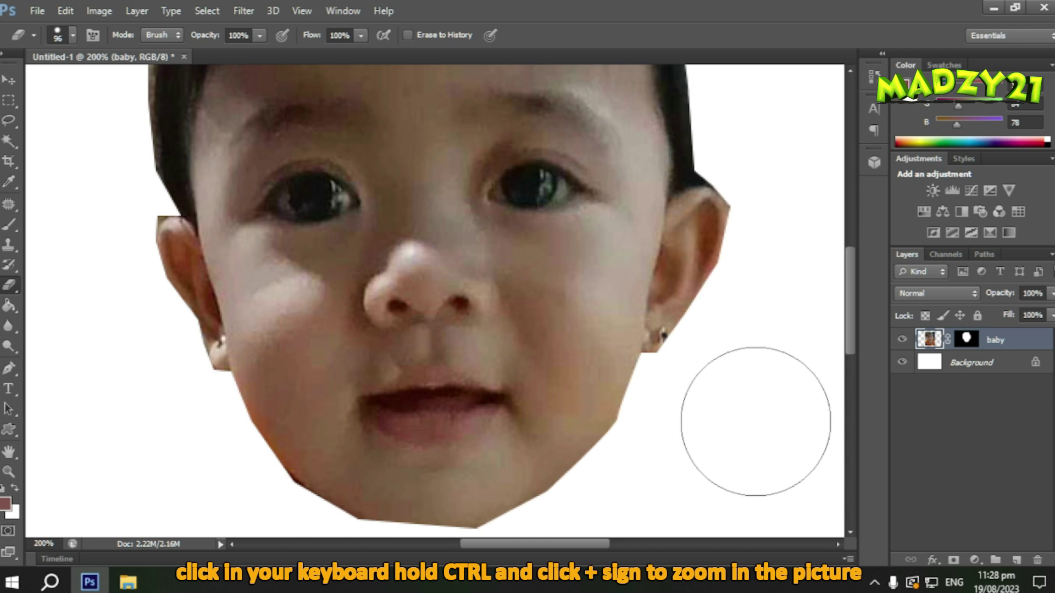
scroll(756, 421, up, 10)
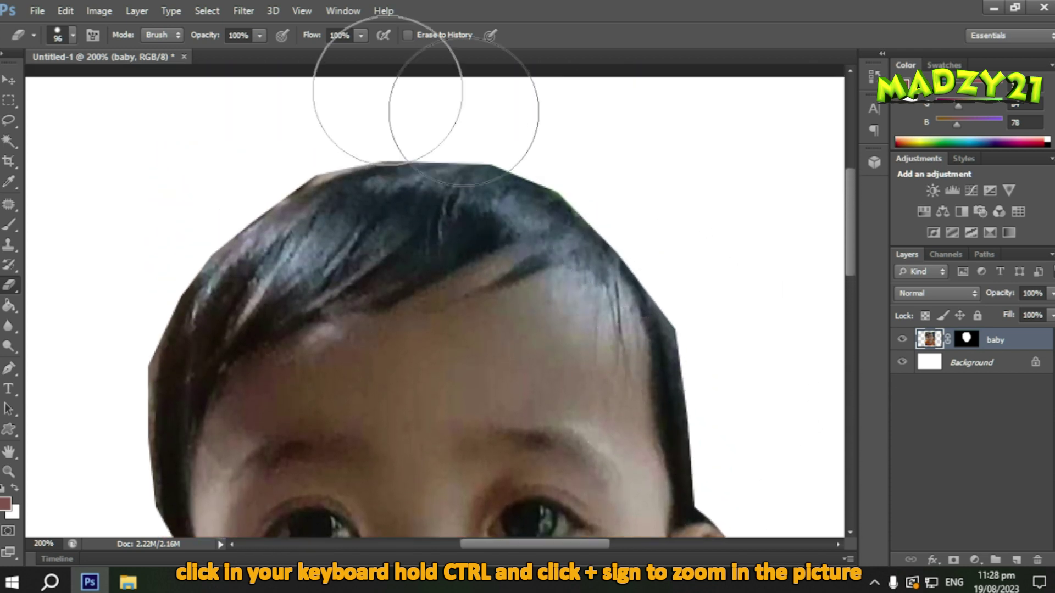
click(72, 35)
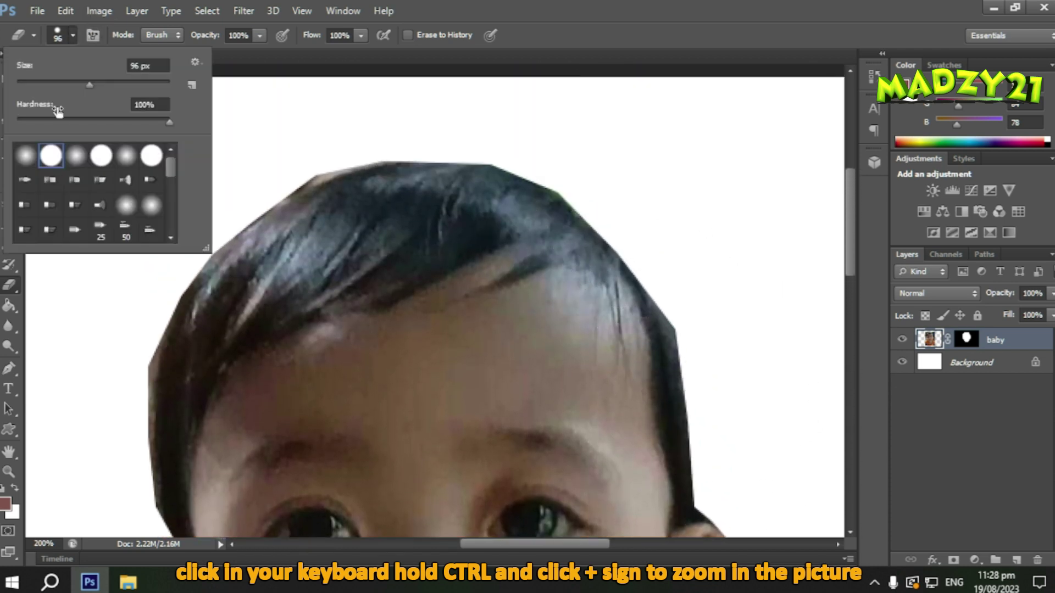
click(40, 83)
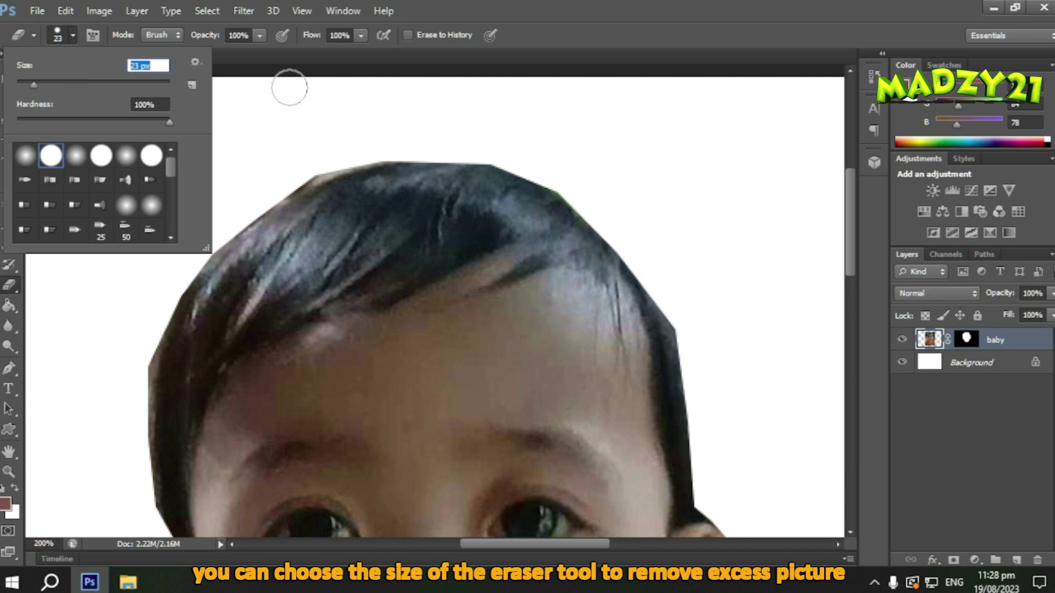
click(305, 123)
drag(289, 170, 344, 151)
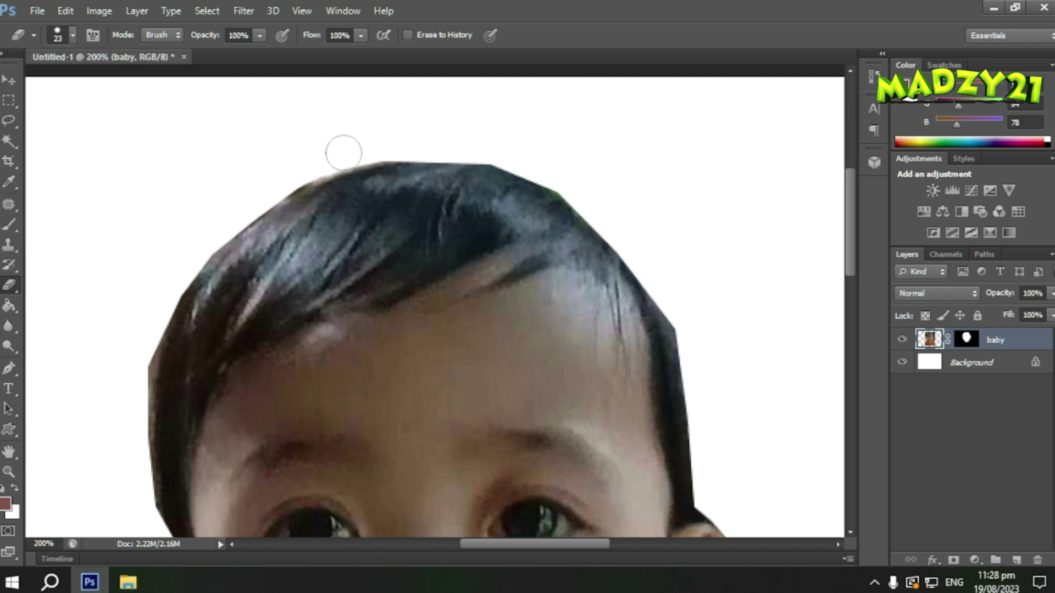
- Set the eraser size to 9 px and erase the dark corner between the hair and the top of the right-hand ear
scroll(714, 252, down, 3)
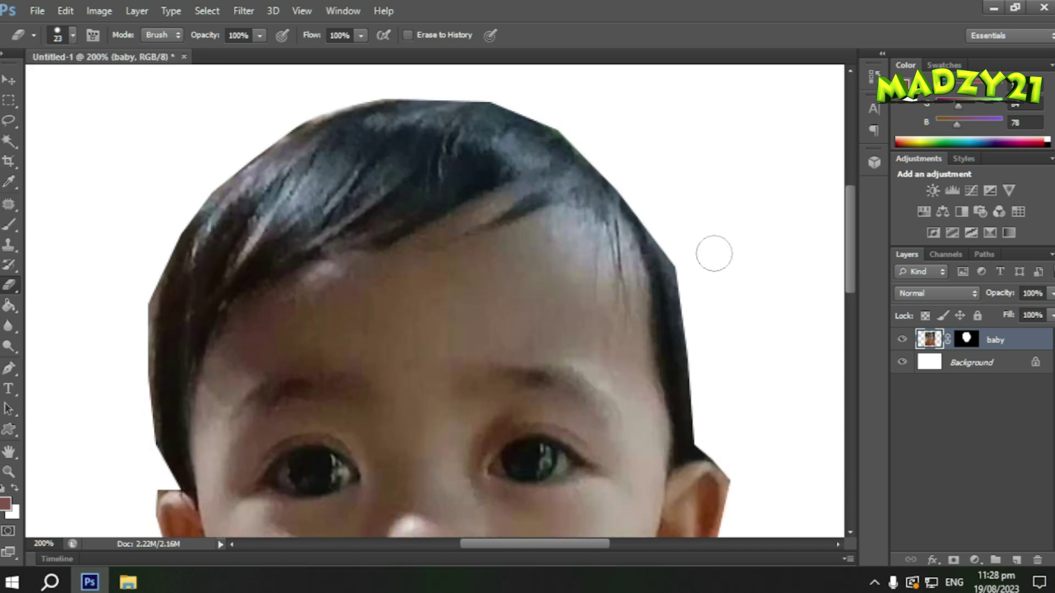
scroll(756, 344, down, 4)
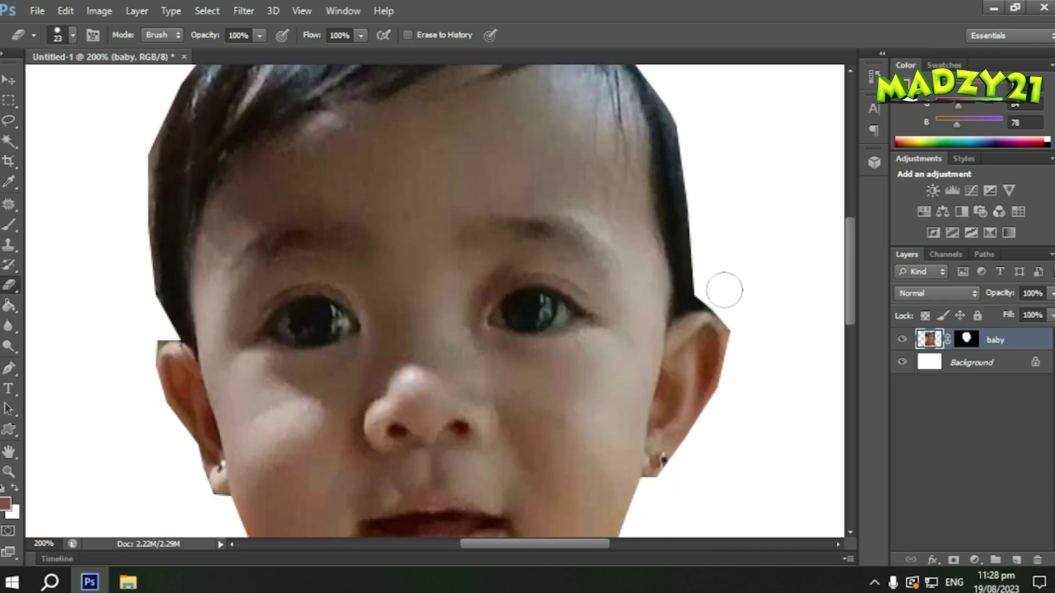
click(72, 35)
text(9)
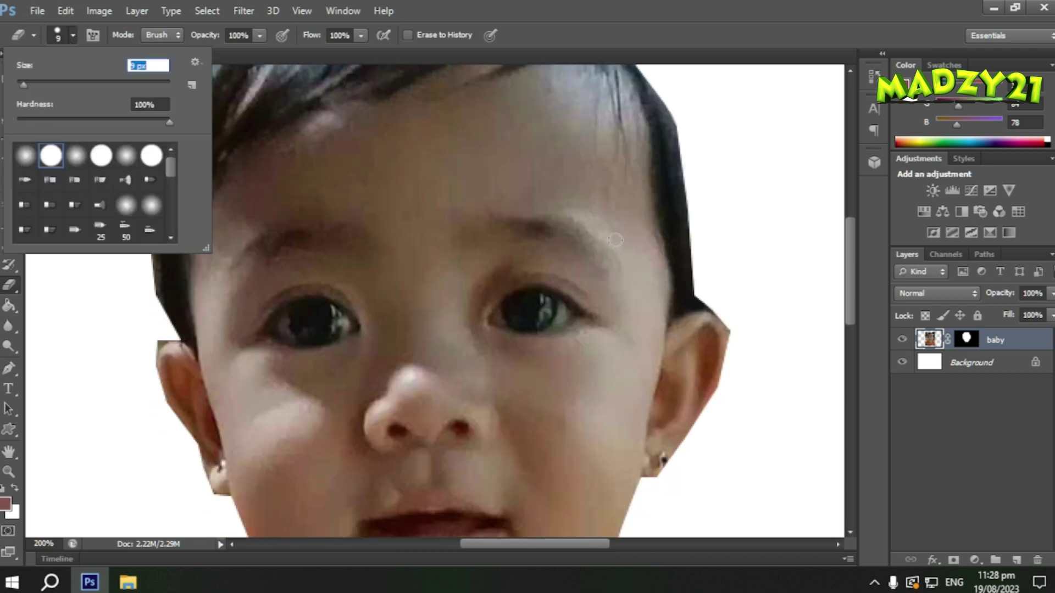
key(Return)
mouse_move(694, 303)
mouse_down()
mouse_move(698, 279)
mouse_move(696, 301)
mouse_move(734, 324)
mouse_move(738, 343)
mouse_move(729, 319)
mouse_move(704, 307)
mouse_up()
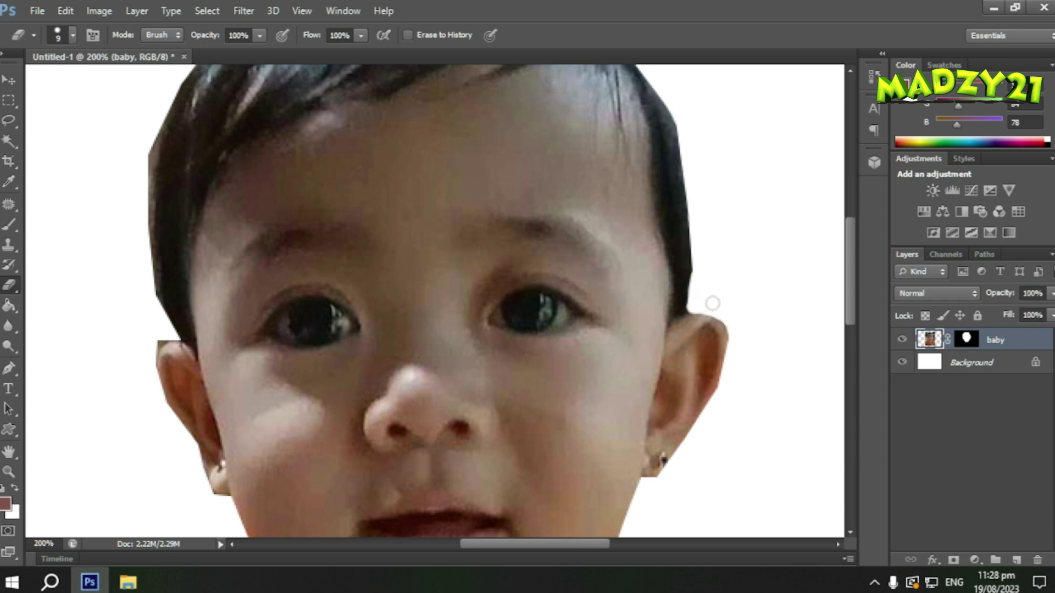
- Erase the angular edges along the baby's right-hand jaw and chin to round the outline
scroll(753, 321, down, 3)
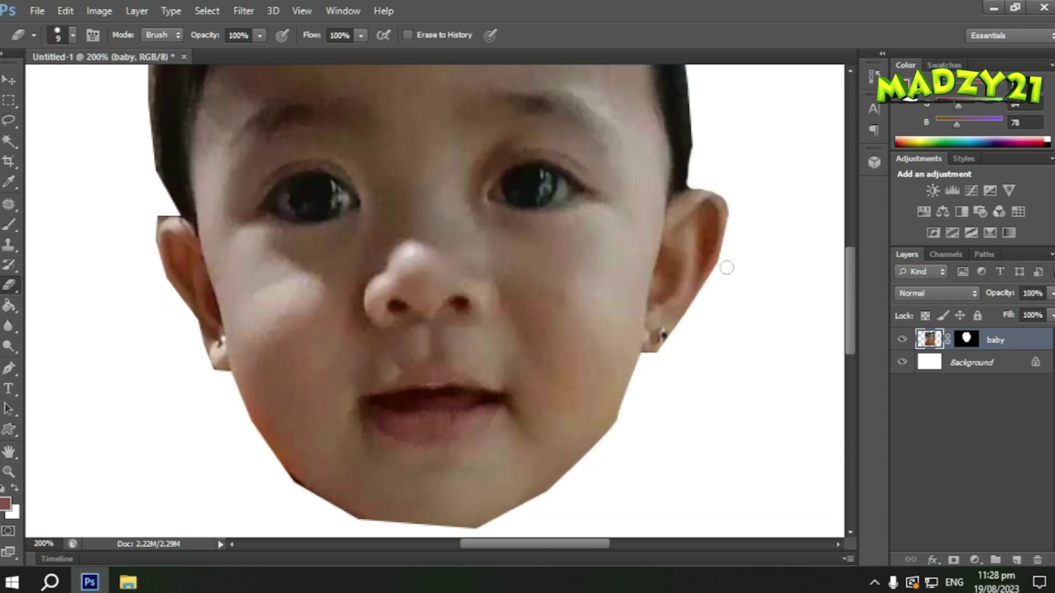
scroll(657, 402, down, 3)
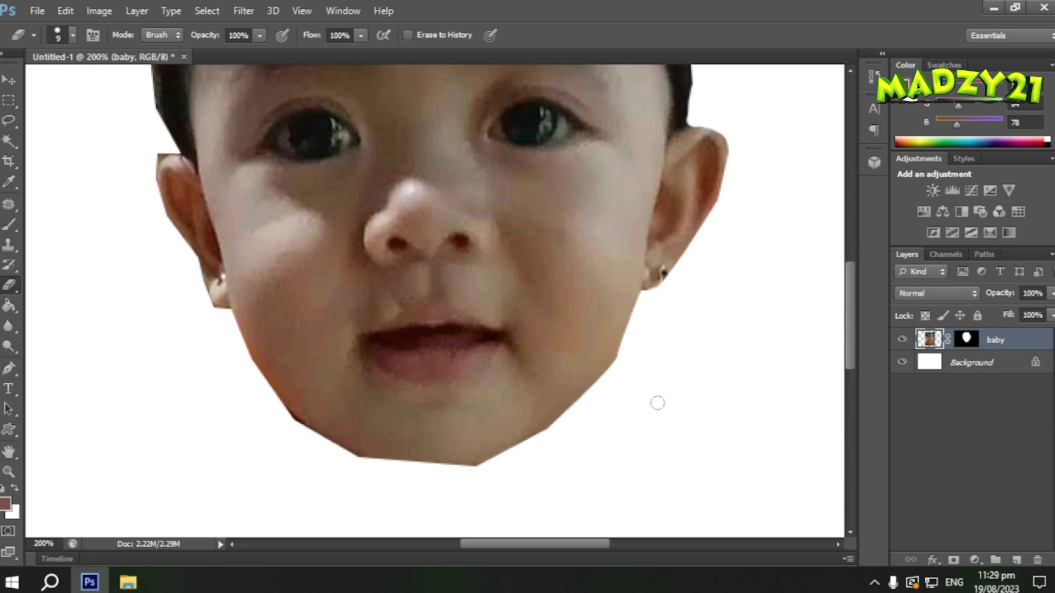
drag(624, 310, 541, 381)
click(66, 10)
click(99, 43)
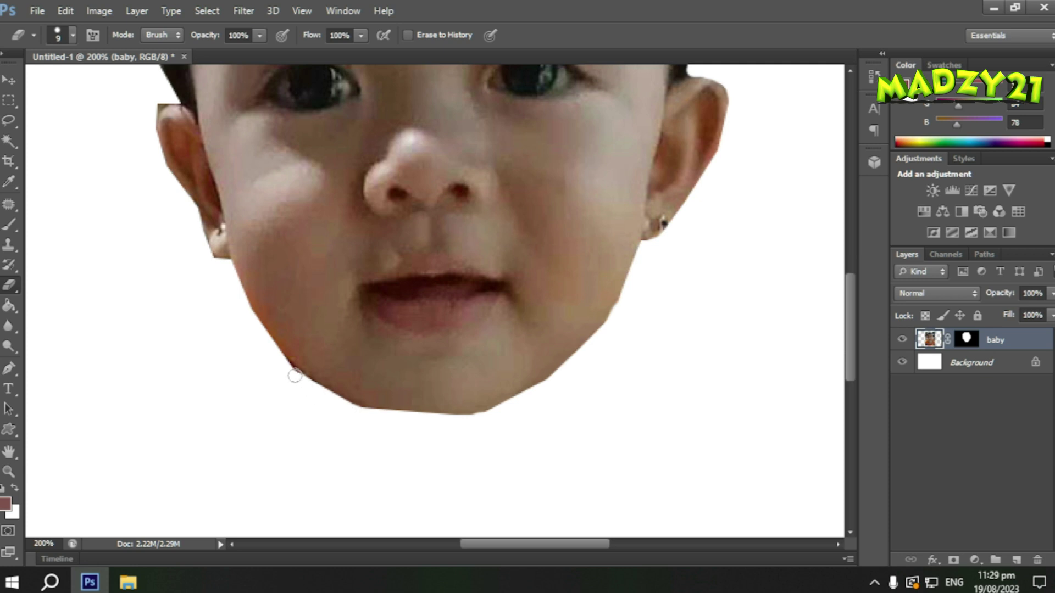
- Erase the excess around the left-hand side of the jaw, the earlobe and the top corner of the left-hand ear
scroll(195, 358, up, 3)
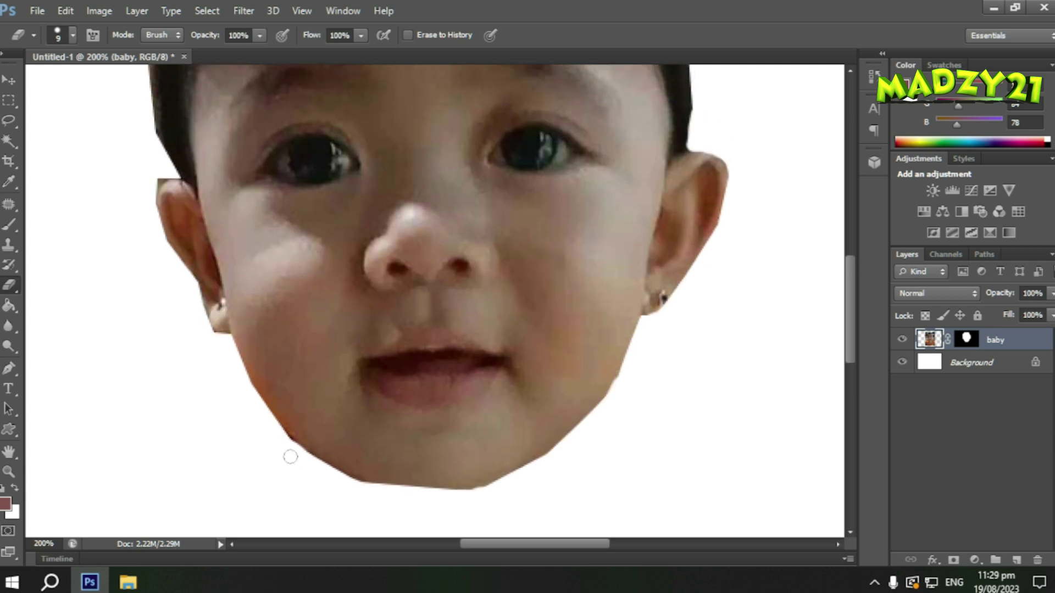
scroll(216, 409, up, 2)
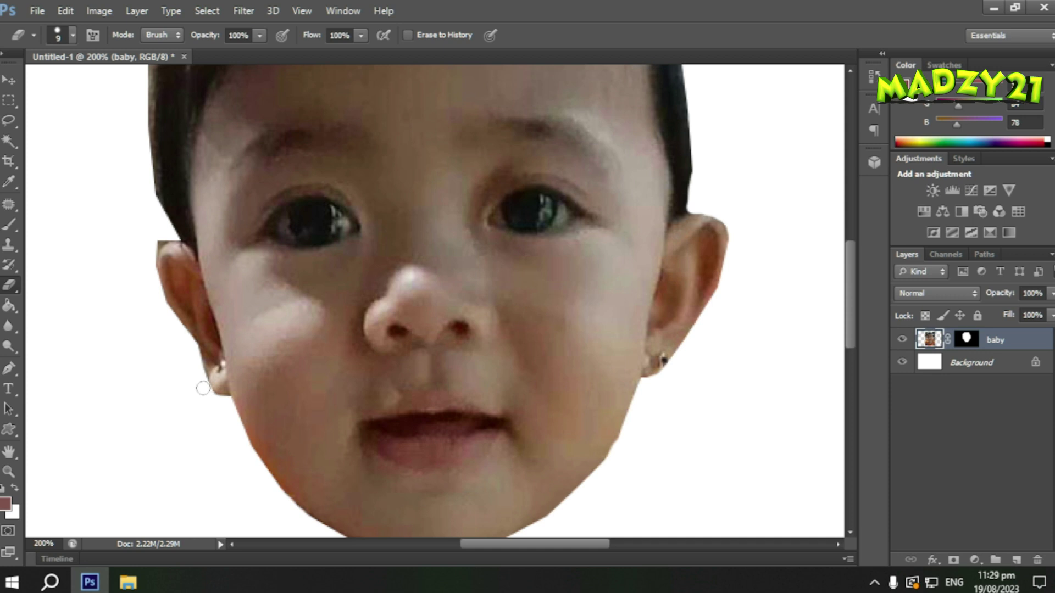
scroll(202, 388, up, 2)
drag(166, 294, 148, 323)
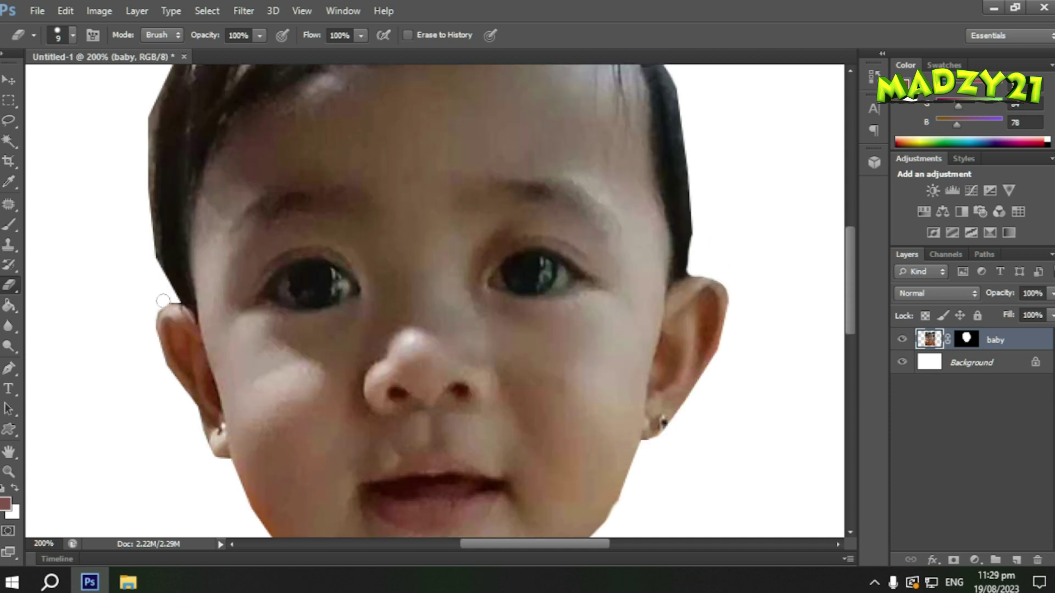
- Set the eraser size to 10 px and smooth the hair outline along the left-hand side and across the crown
click(72, 35)
drag(64, 82, 18, 84)
click(72, 290)
scroll(171, 301, up, 4)
click(73, 34)
drag(18, 83, 22, 83)
click(72, 284)
mouse_move(156, 207)
mouse_down()
mouse_move(144, 315)
mouse_move(159, 402)
mouse_up()
scroll(138, 319, up, 1)
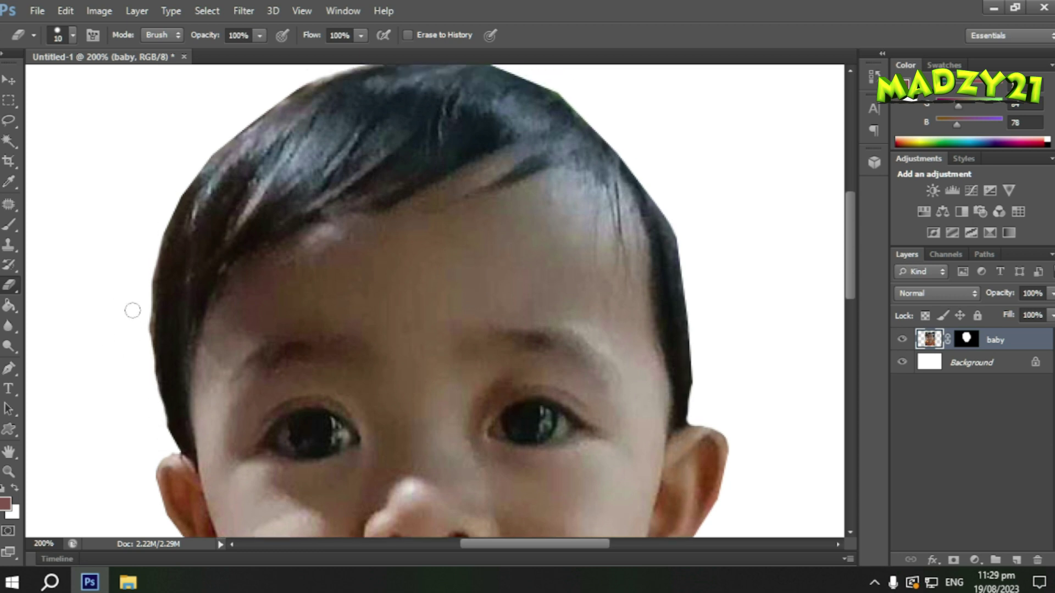
scroll(247, 220, up, 3)
mouse_move(398, 129)
mouse_down()
mouse_move(228, 172)
mouse_move(352, 133)
mouse_move(290, 161)
mouse_up()
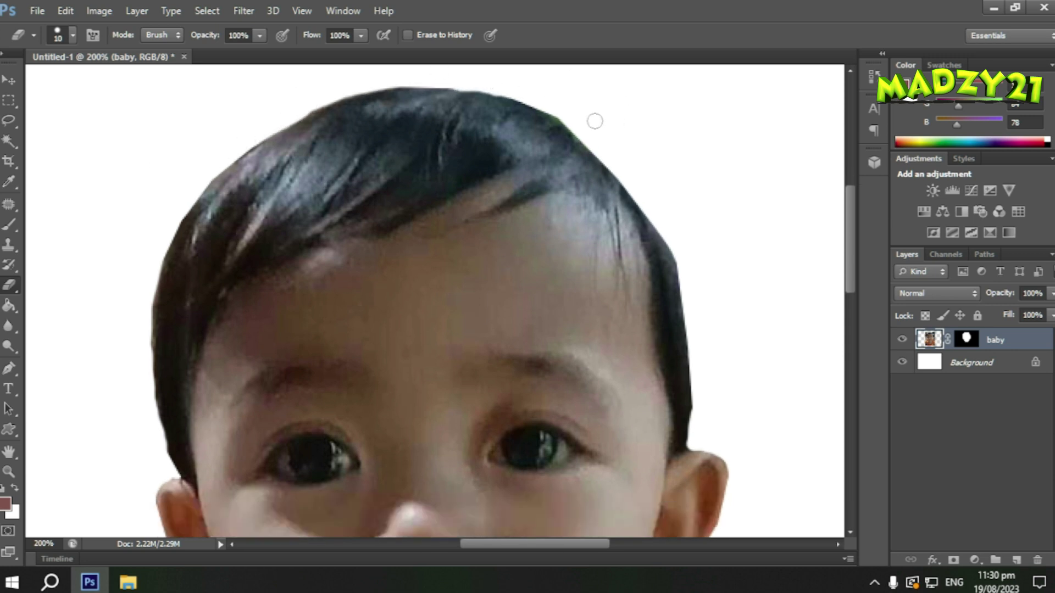
- Hide the white Background layer so the cut-out head sits on transparency
scroll(704, 267, down, 3)
scroll(807, 387, down, 8)
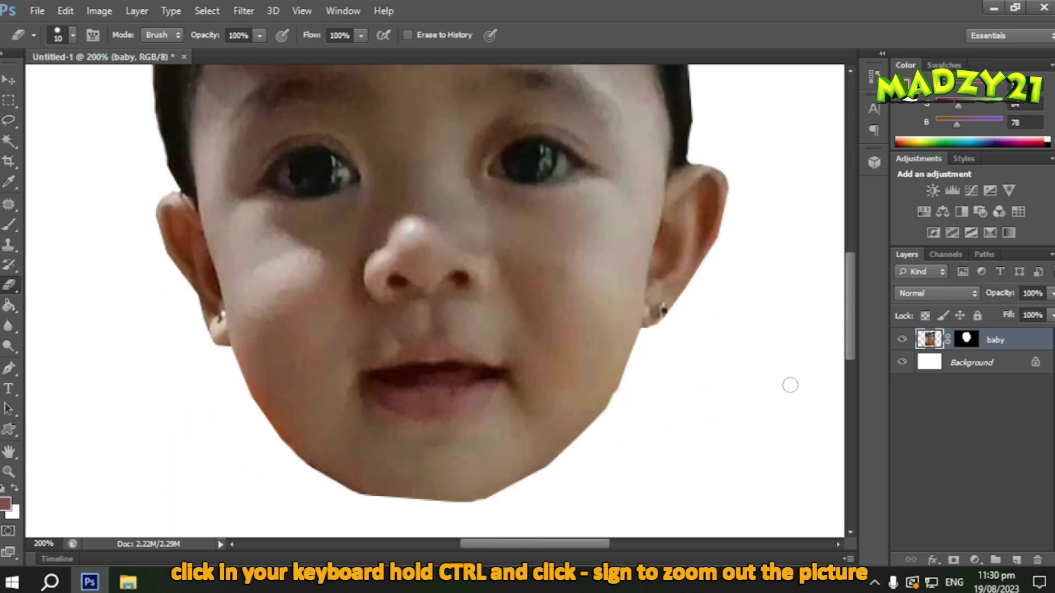
key(ctrl+minus)
key(ctrl+minus)
key(ctrl+minus)
key(ctrl+minus)
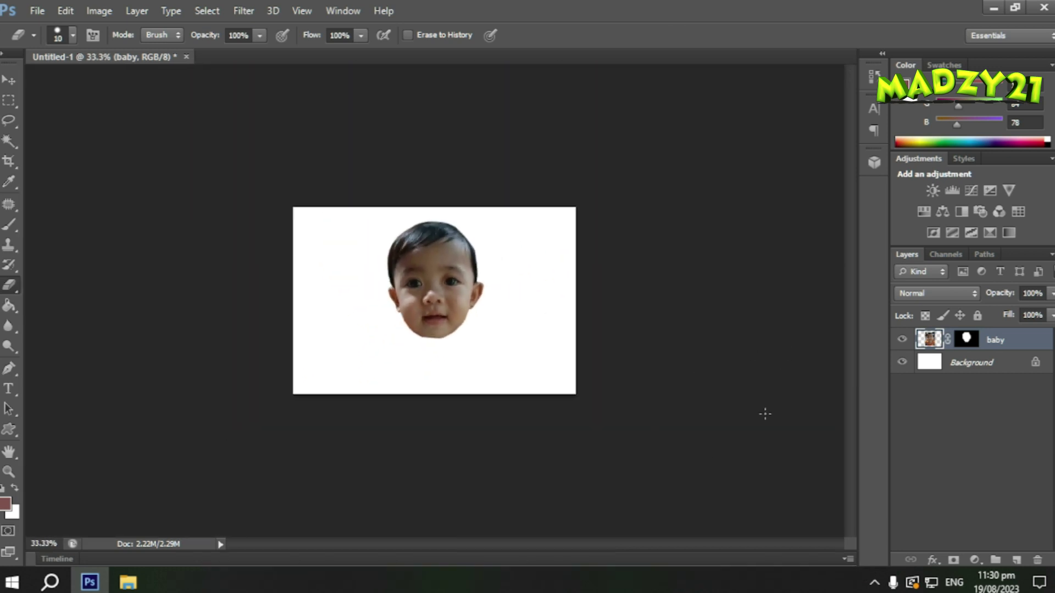
click(902, 362)
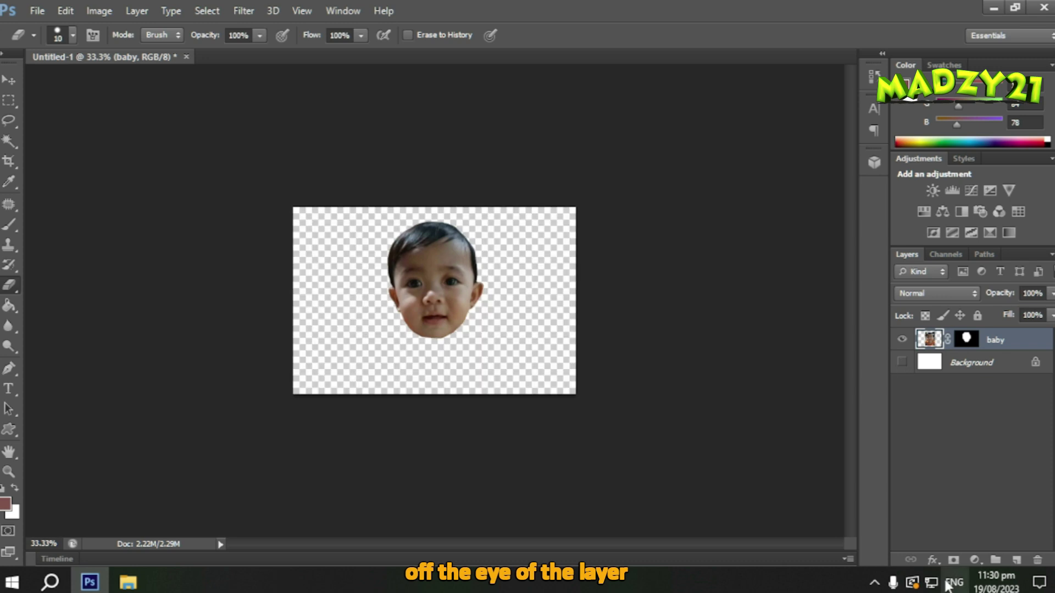
- Save the cut-out head in New folder (9) as a PNG file named head
click(36, 11)
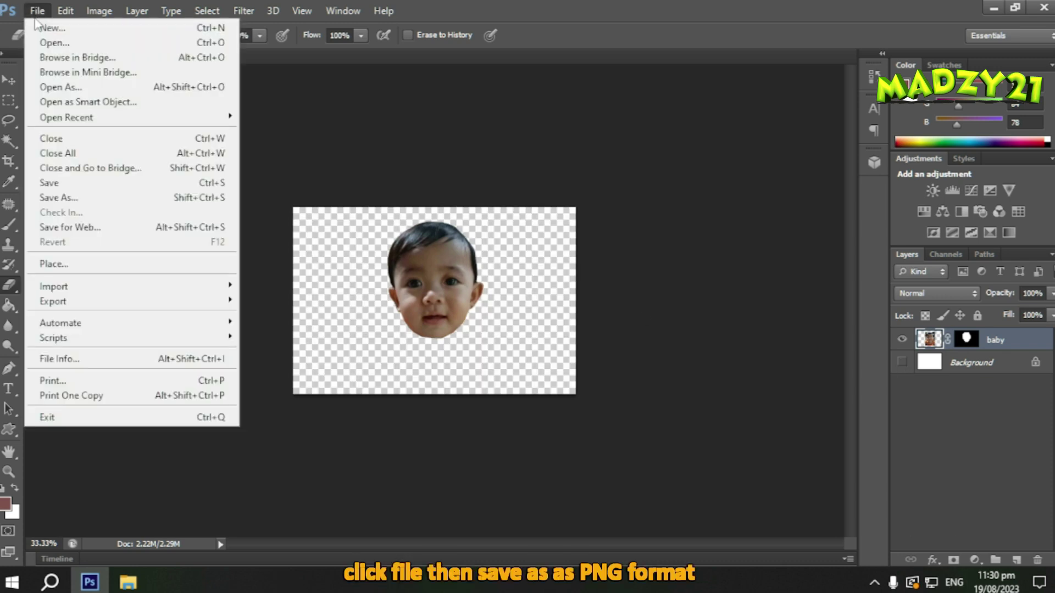
click(50, 197)
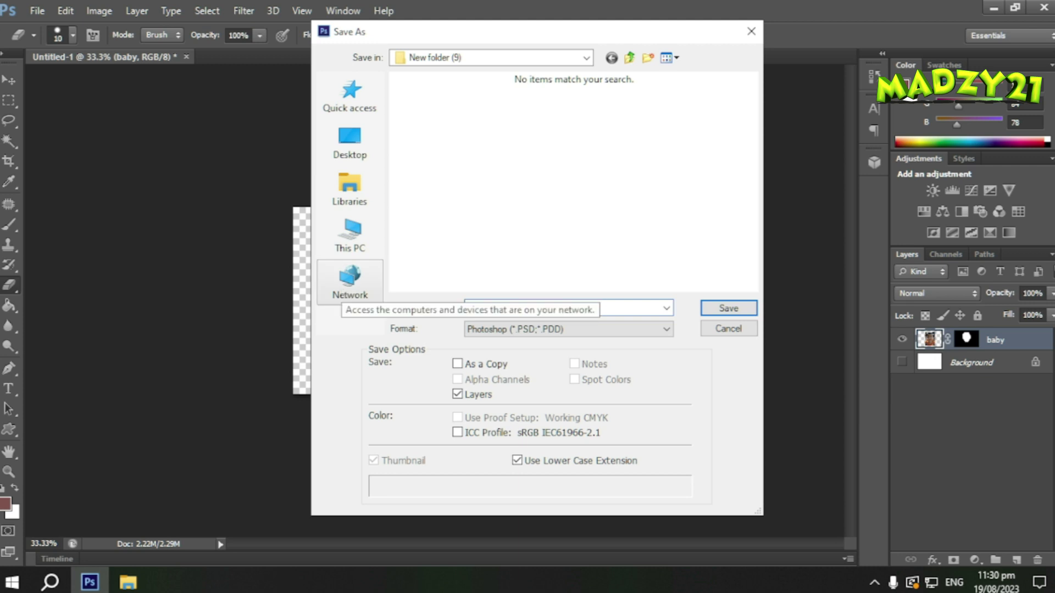
text(head)
click(594, 329)
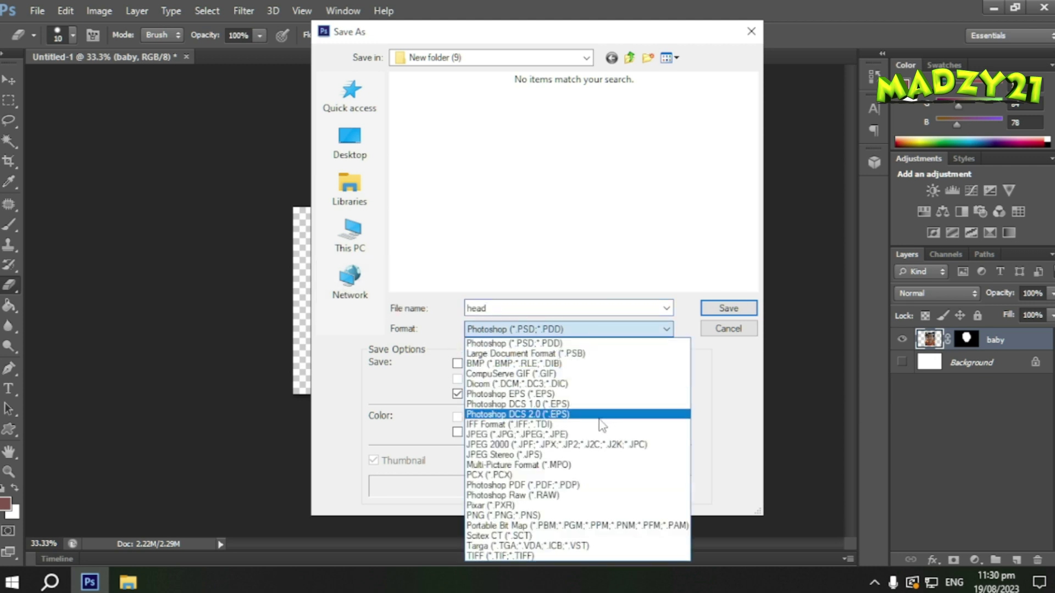
click(517, 515)
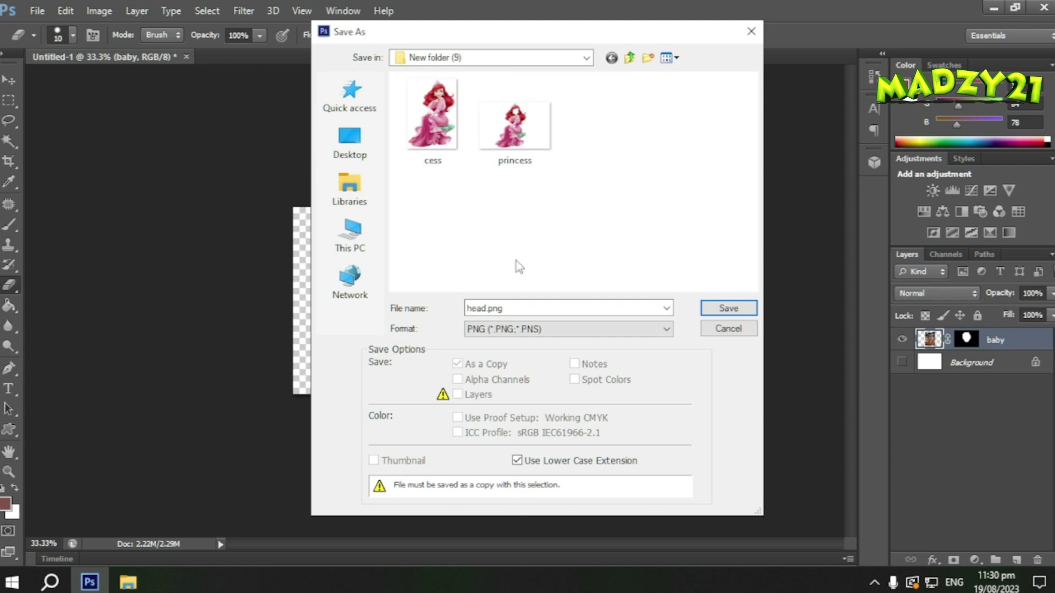
click(724, 307)
key(Return)
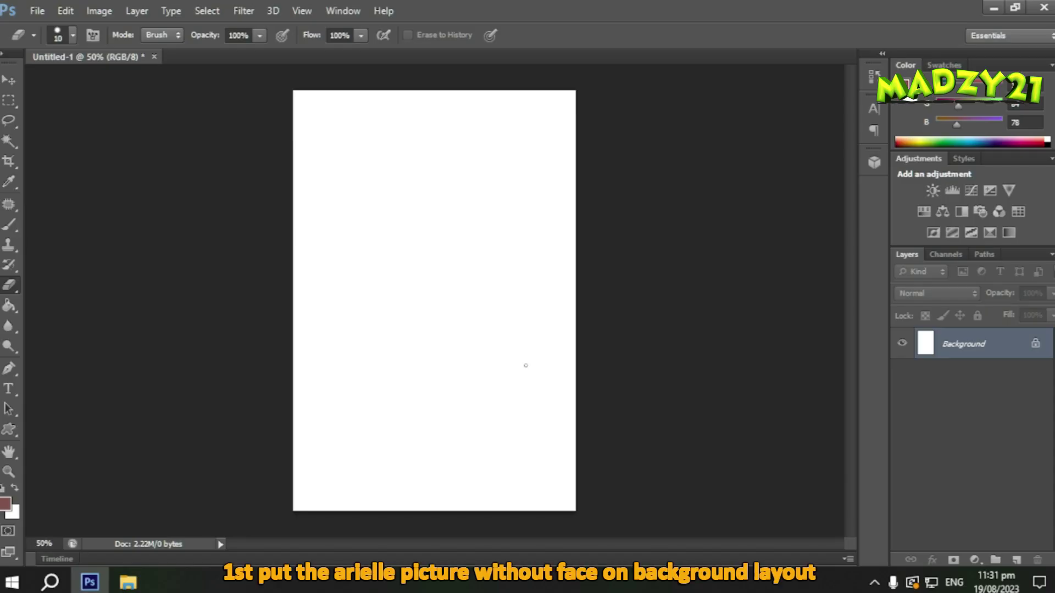
- Place the faceless princess image on the blank portrait canvas and enlarge it to about 139% so it fills most of the page
click(128, 582)
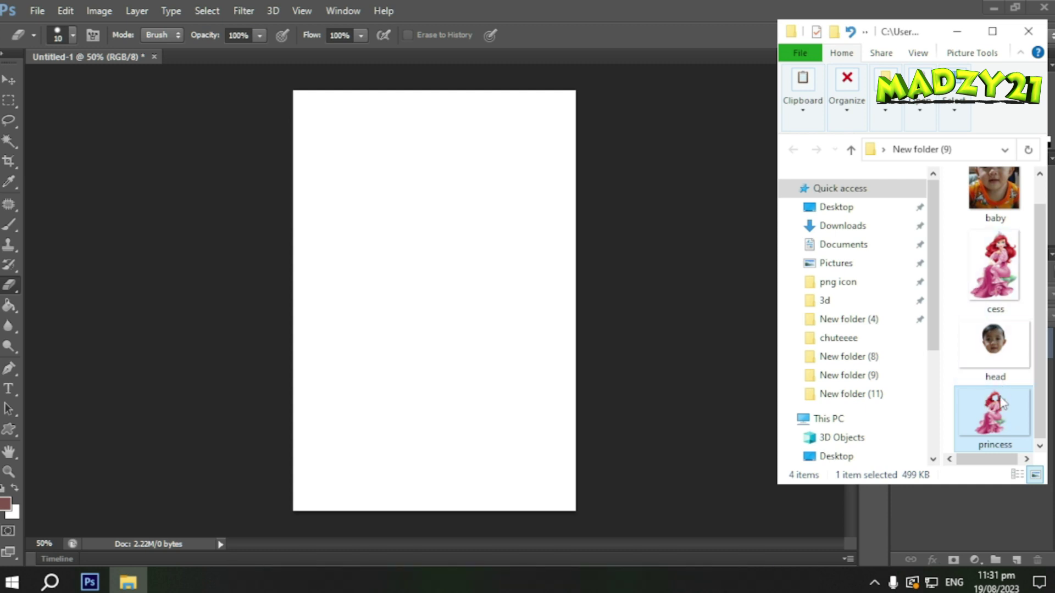
drag(446, 308, 407, 307)
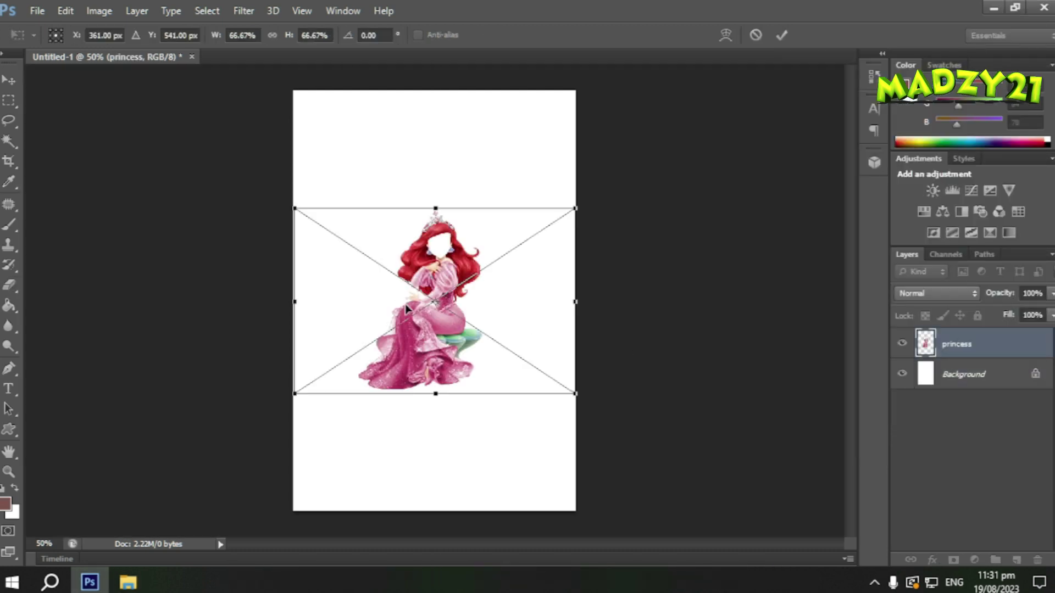
drag(578, 405, 656, 456)
drag(300, 212, 175, 130)
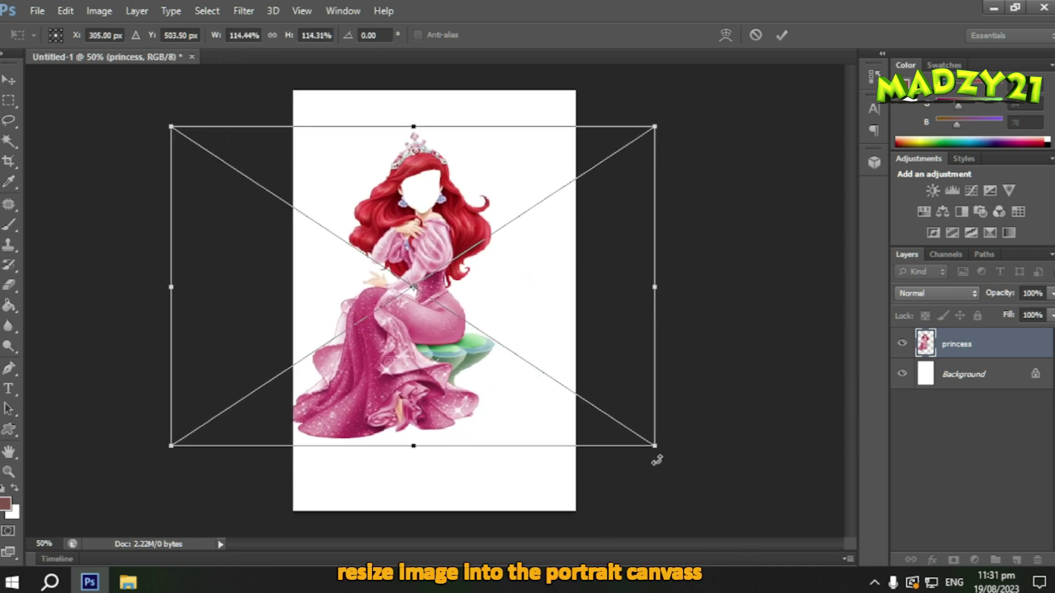
drag(662, 448, 718, 515)
drag(166, 116, 159, 111)
drag(732, 112, 748, 105)
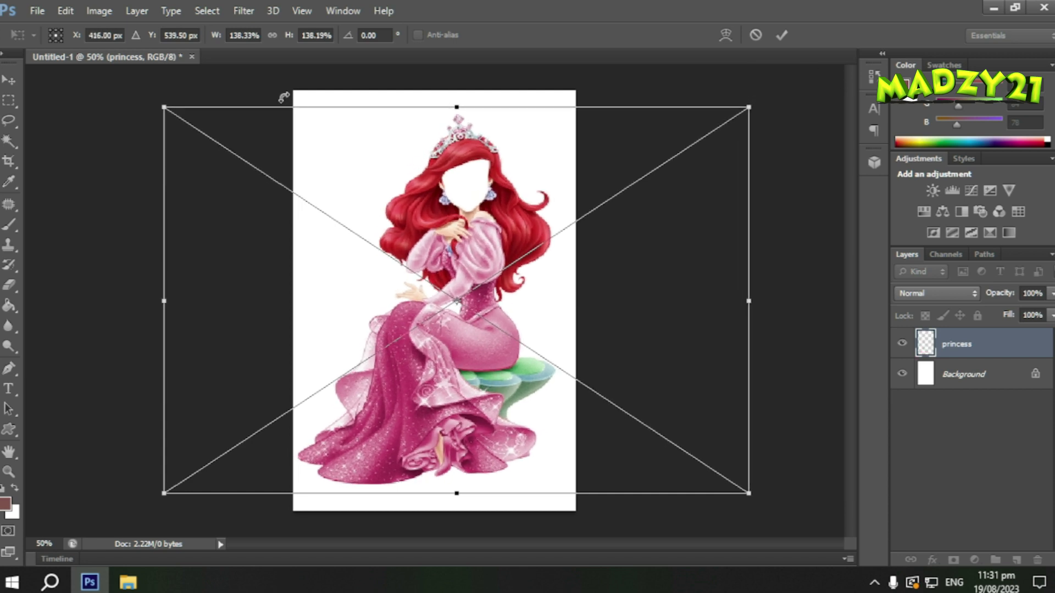
drag(165, 107, 165, 99)
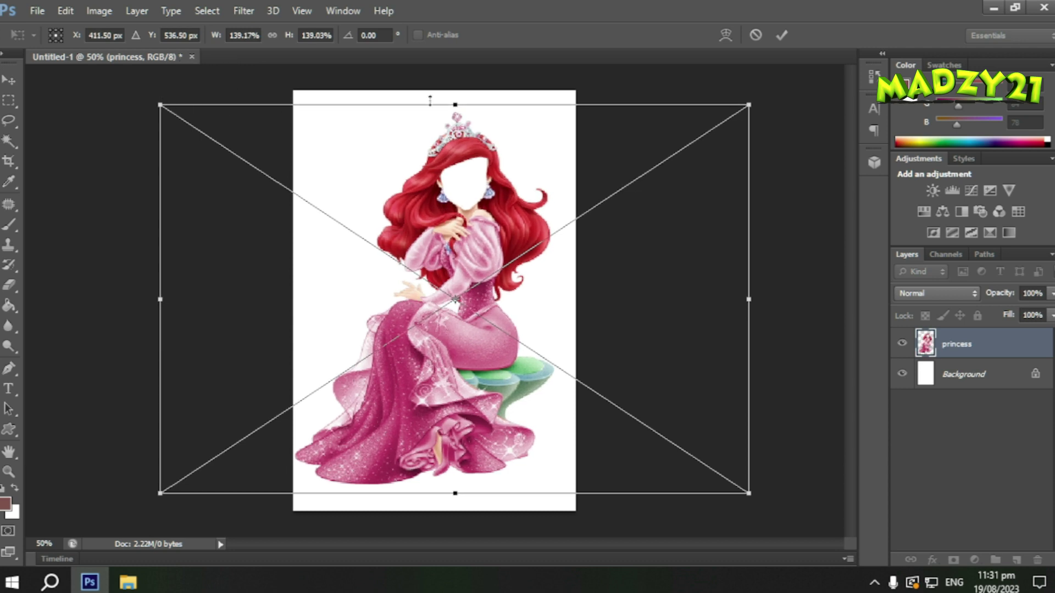
click(783, 36)
key(e)
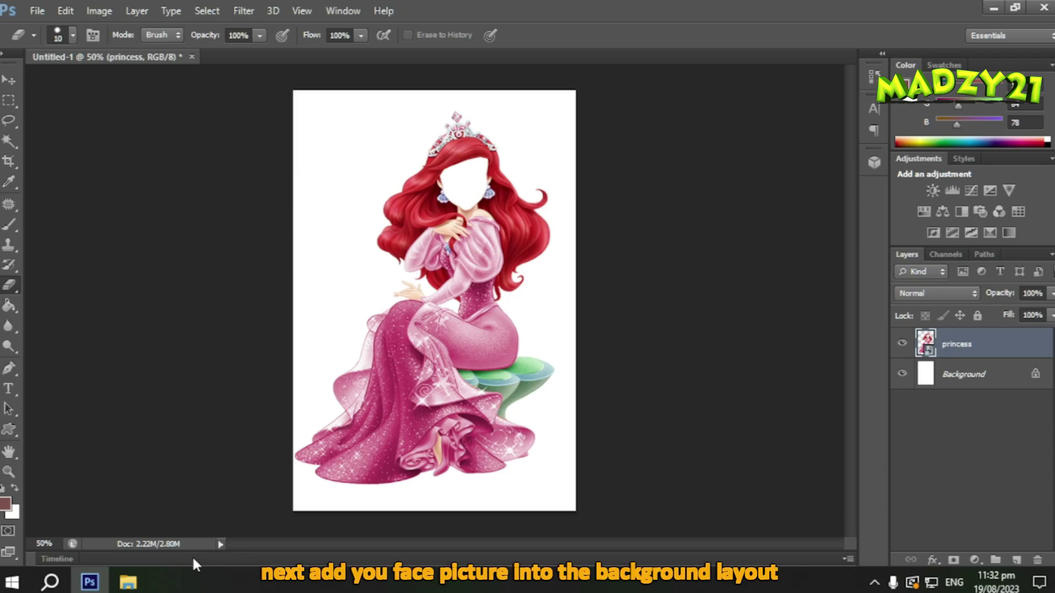
- Place the head PNG from New folder (9) on the canvas, scaled to about 48% and positioned over the princess's face opening
click(128, 583)
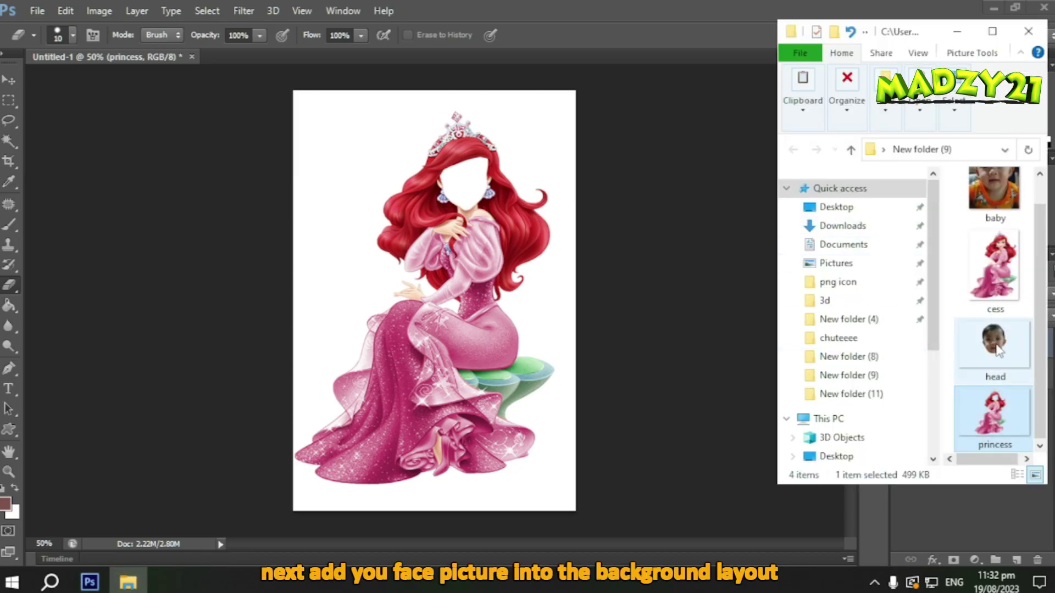
drag(999, 349, 492, 357)
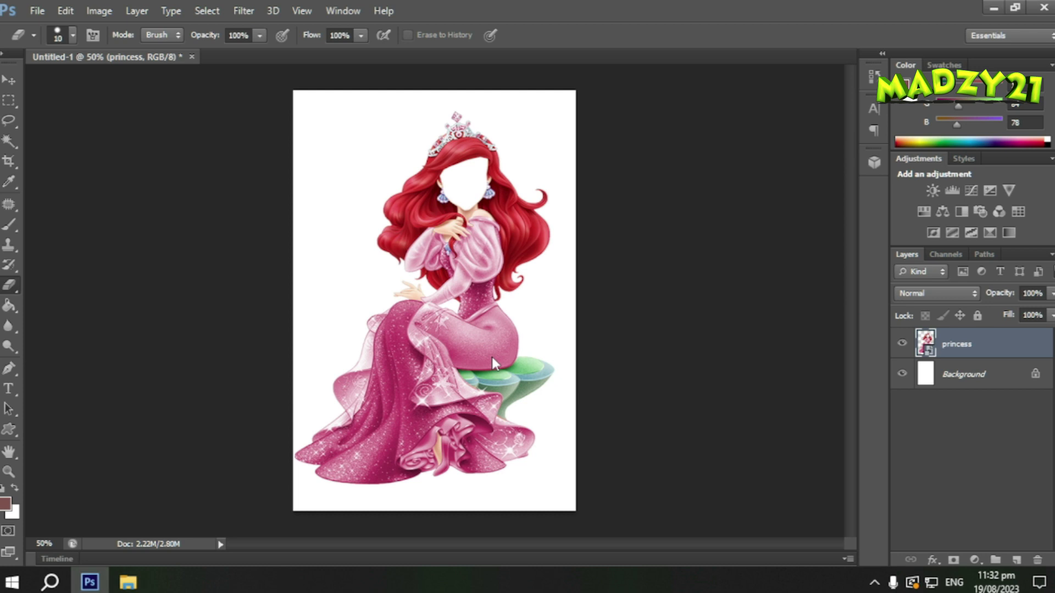
drag(459, 302, 486, 208)
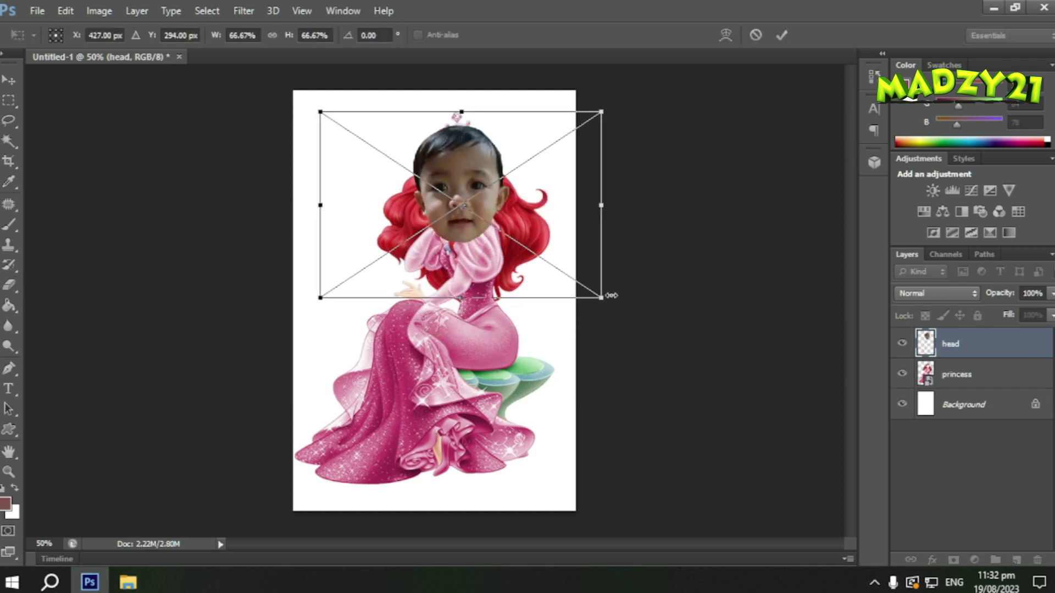
drag(582, 286, 522, 244)
drag(437, 183, 482, 191)
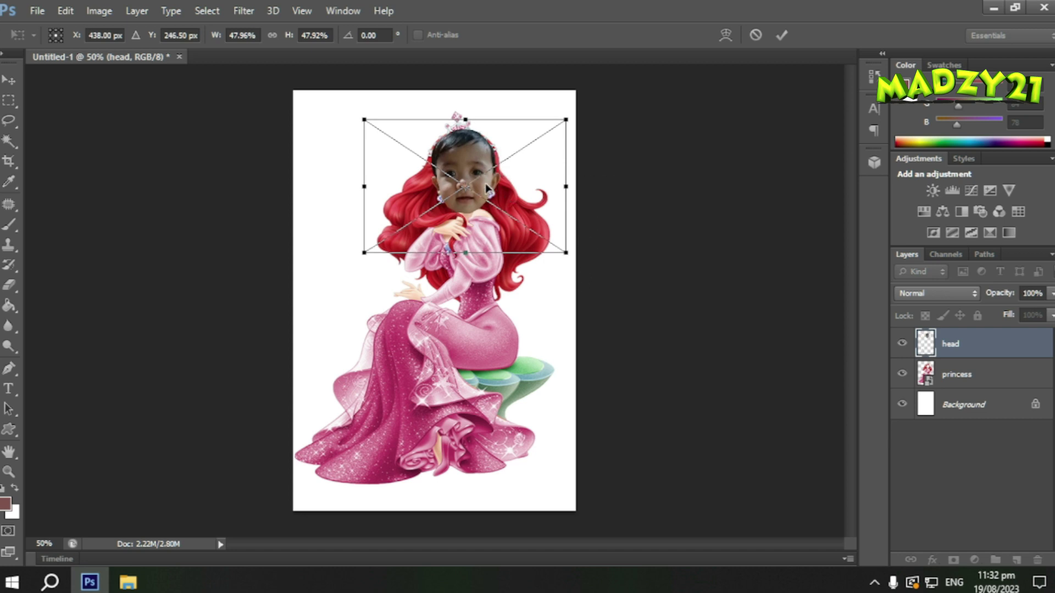
click(782, 35)
key(e)
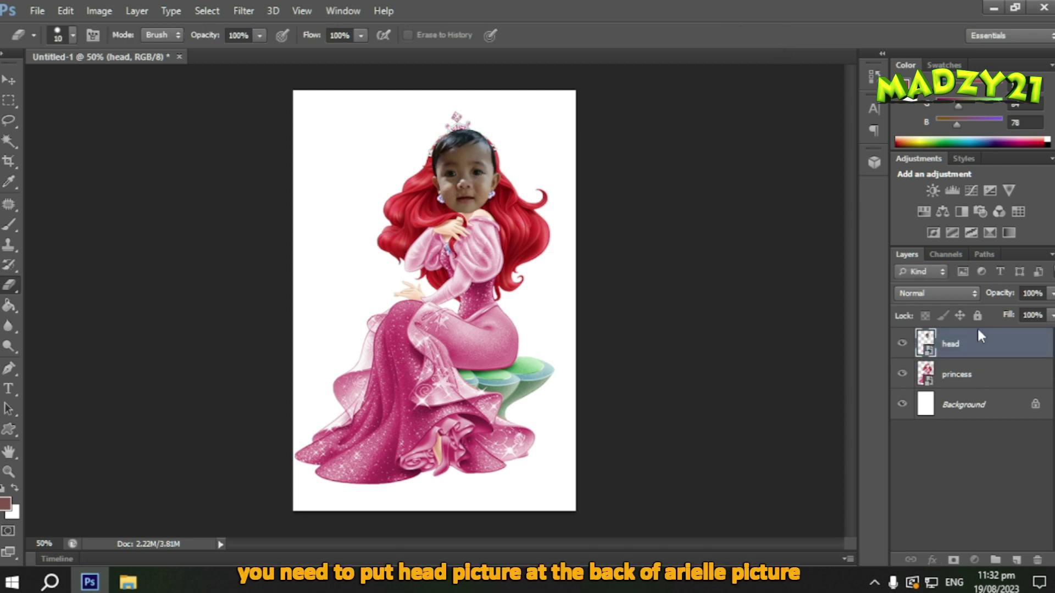
- Move the head layer beneath the princess layer so the baby's face sits behind the princess's hair and tiara
drag(976, 343, 970, 385)
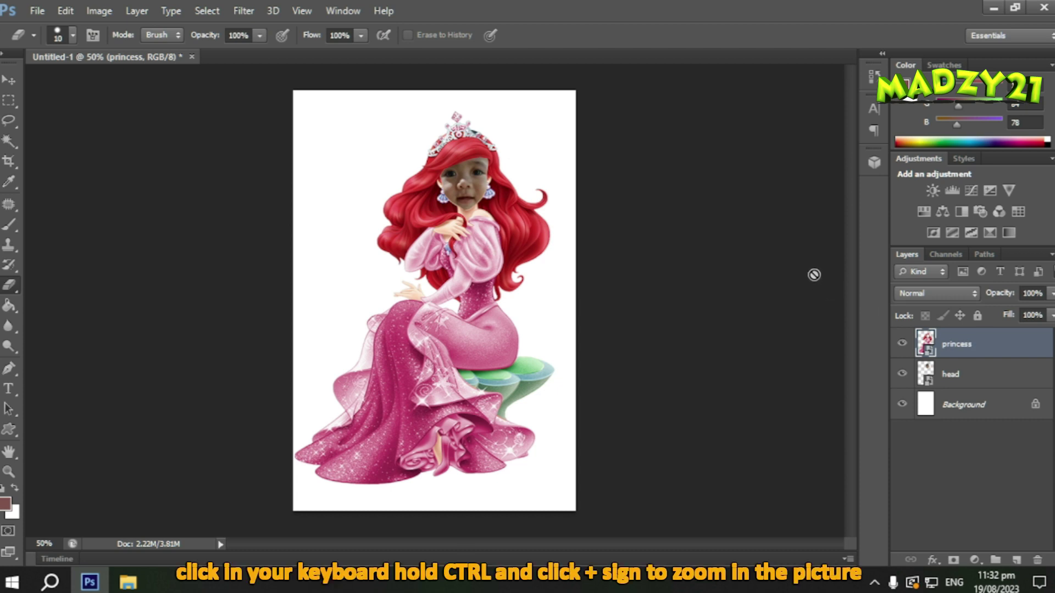
key(ctrl+plus)
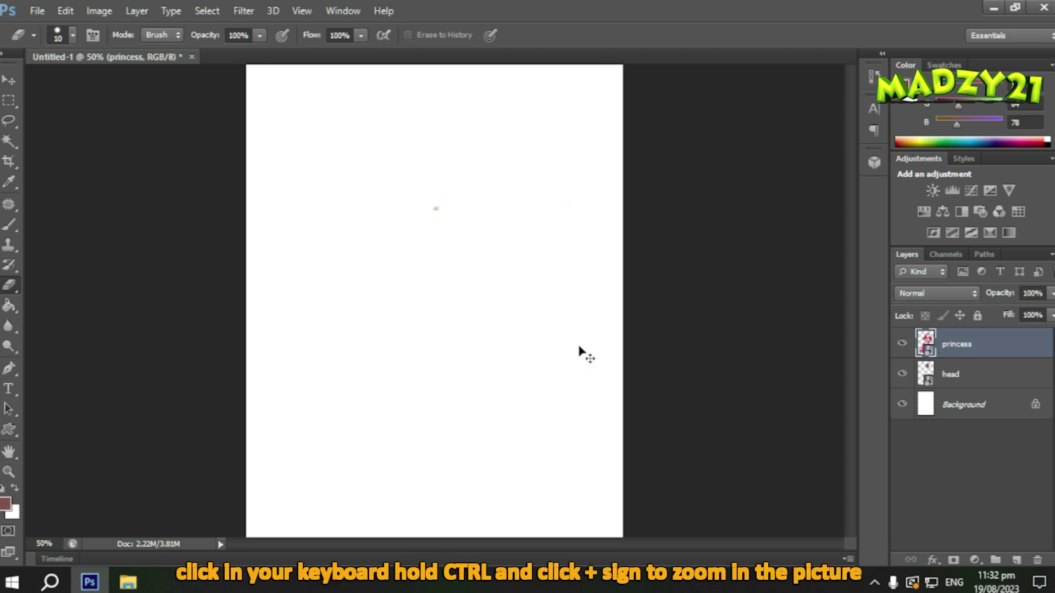
key(ctrl+plus)
scroll(605, 329, up, 5)
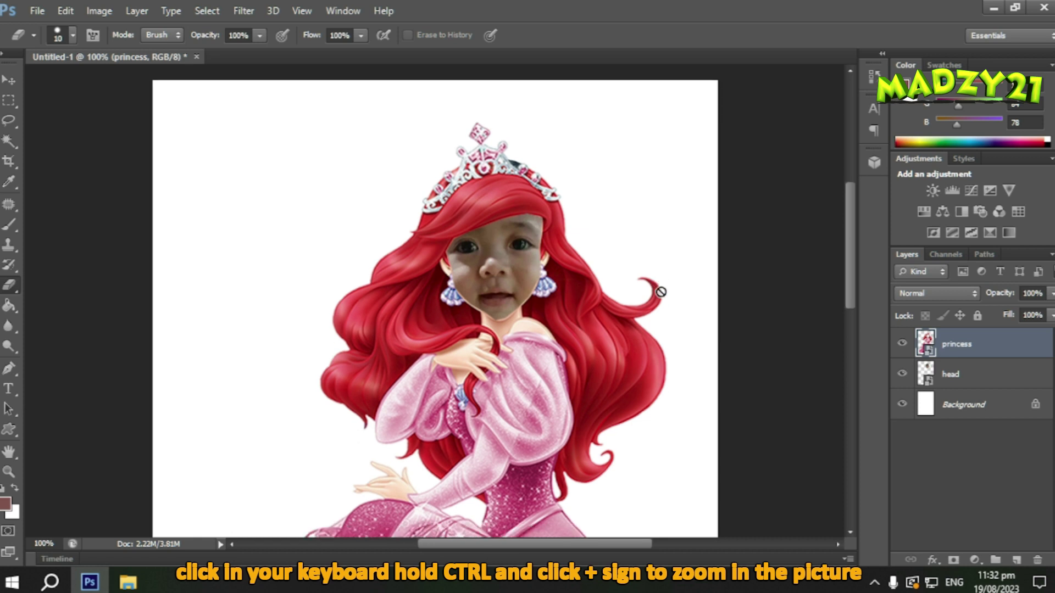
scroll(661, 292, down, 1)
- Scale the princess layer down slightly to about 138% to fit it around the head
key(ctrl+t)
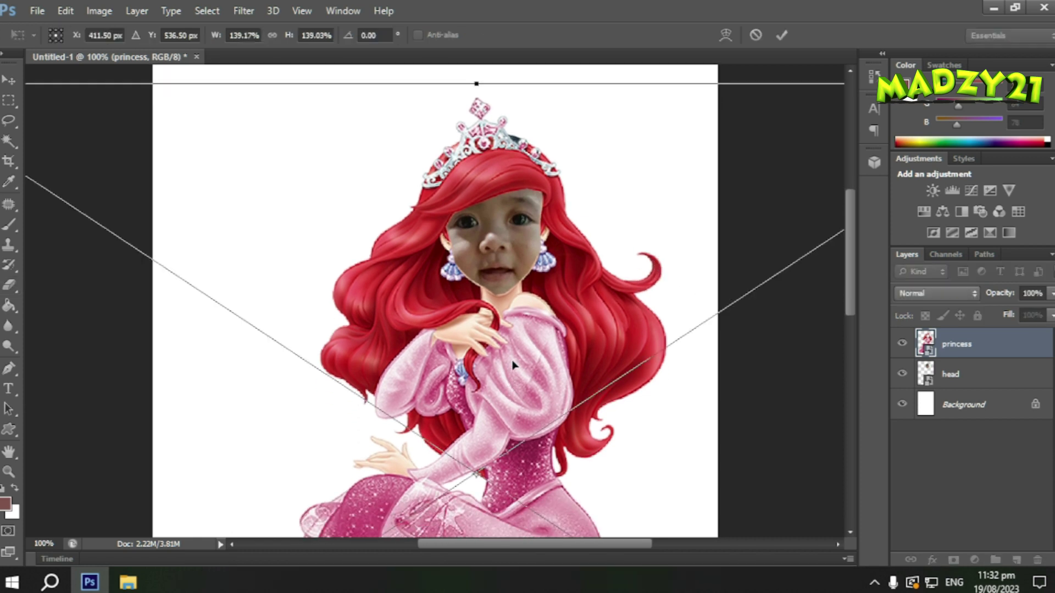
key(ctrl+minus)
key(ctrl+minus)
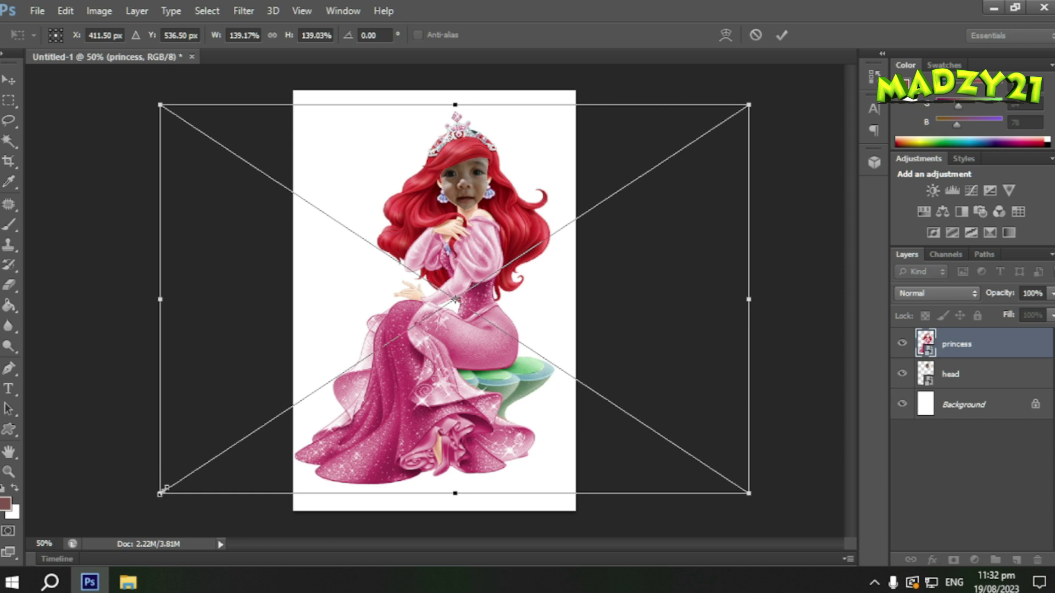
mouse_move(162, 489)
mouse_down()
mouse_move(174, 478)
mouse_move(158, 490)
mouse_move(167, 487)
mouse_up()
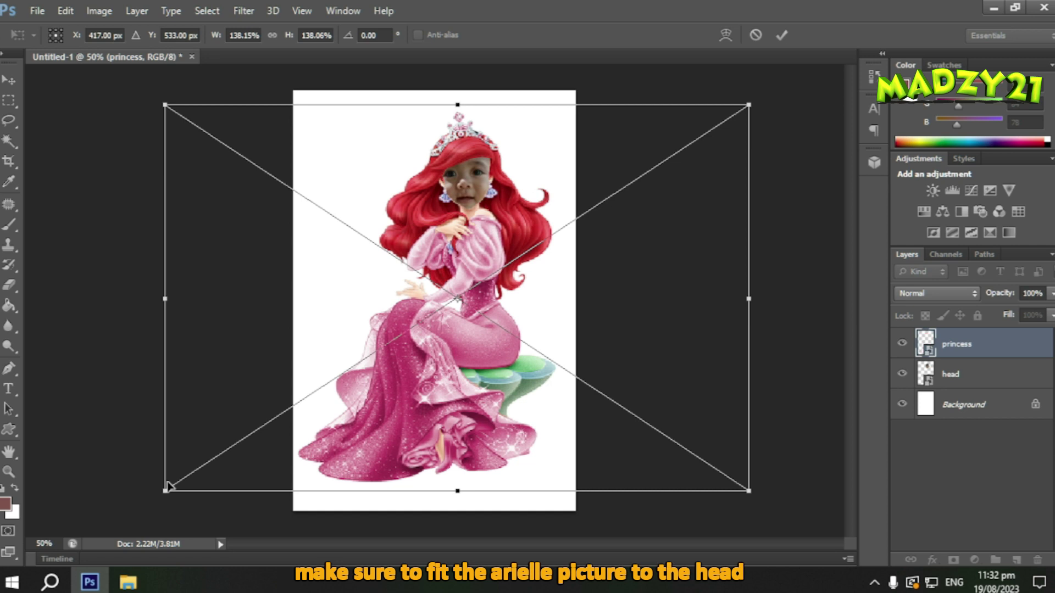
click(781, 35)
- Shrink the head layer to about 39.5% and reposition it in the princess's face opening
click(946, 379)
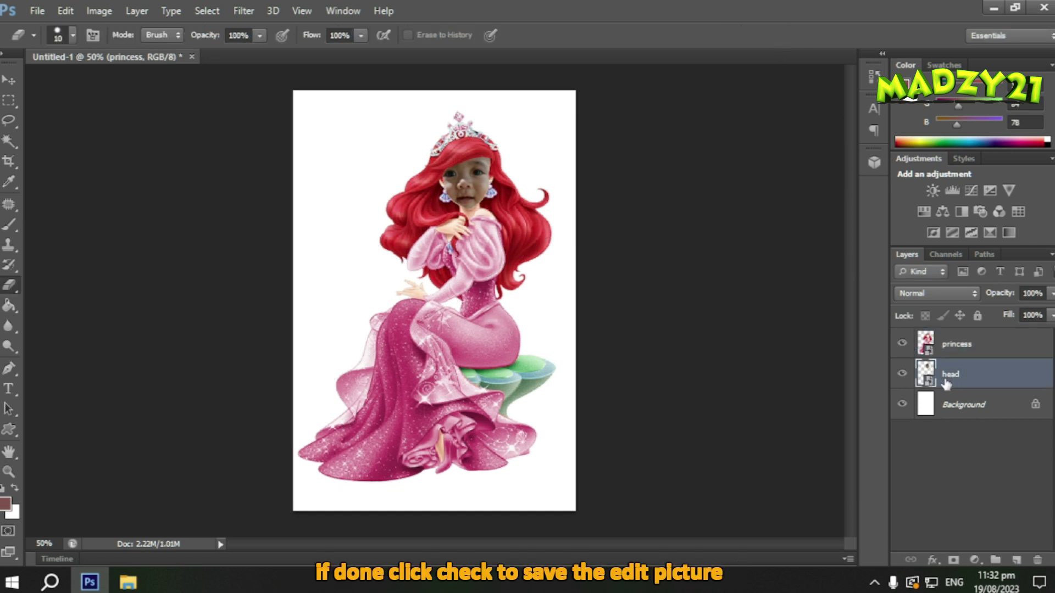
key(ctrl+t)
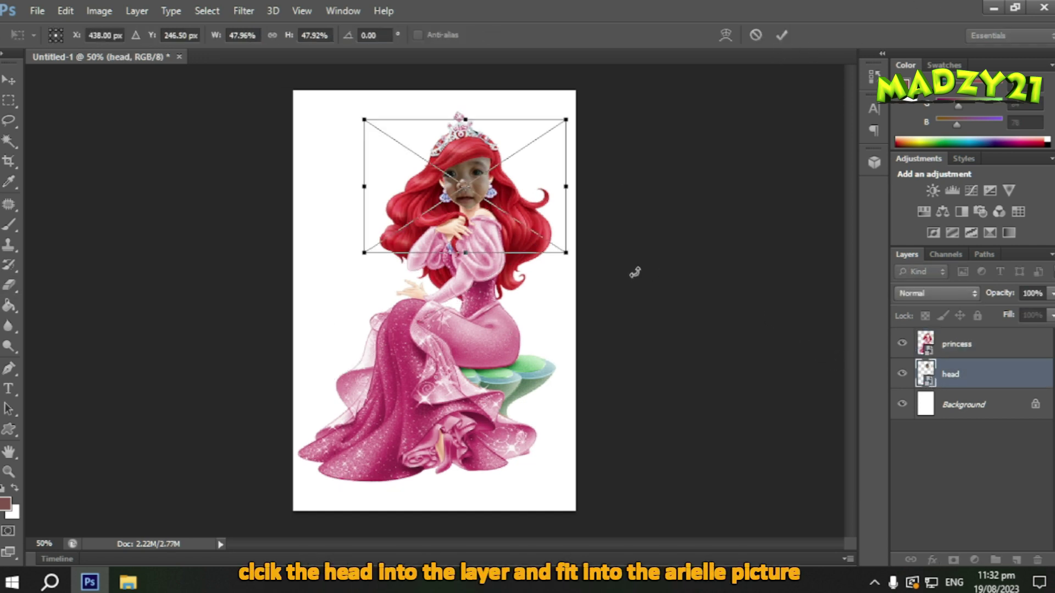
key(ctrl+plus)
scroll(644, 304, up, 2)
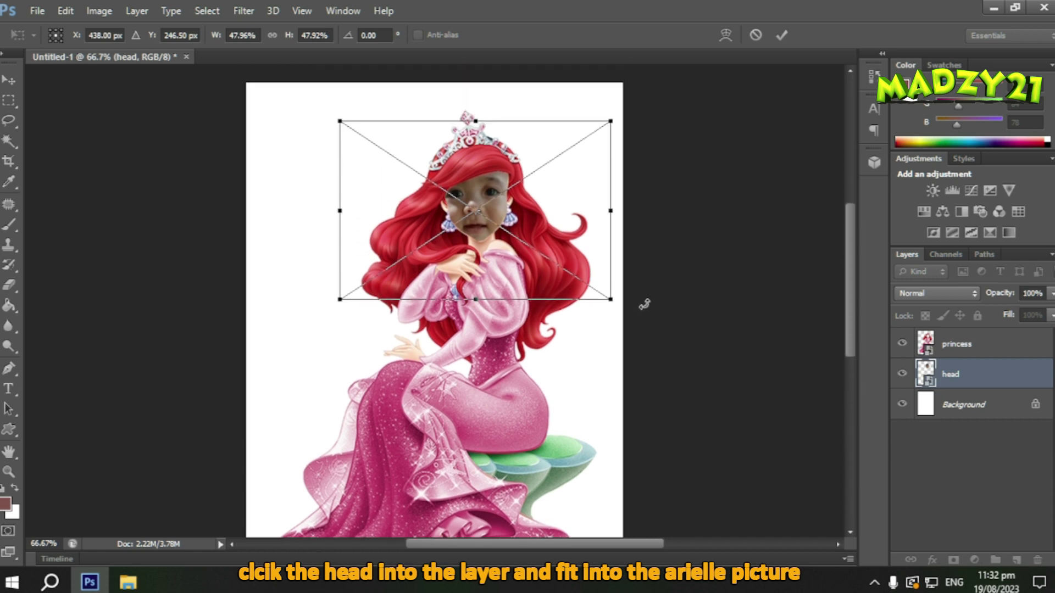
key(ctrl+plus)
scroll(660, 313, up, 3)
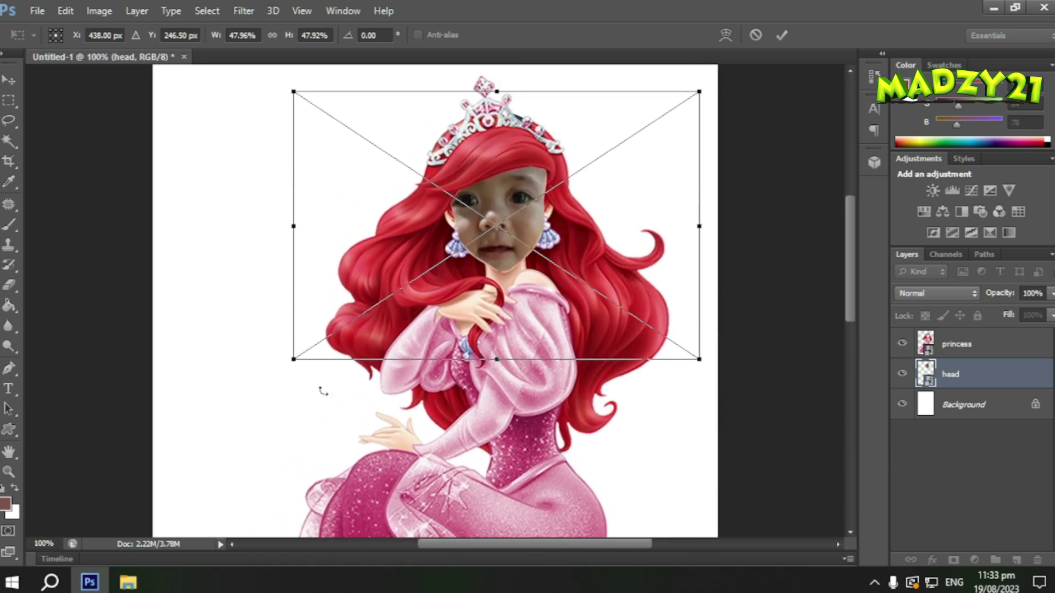
mouse_move(289, 358)
mouse_down()
mouse_move(311, 346)
mouse_move(303, 352)
mouse_up()
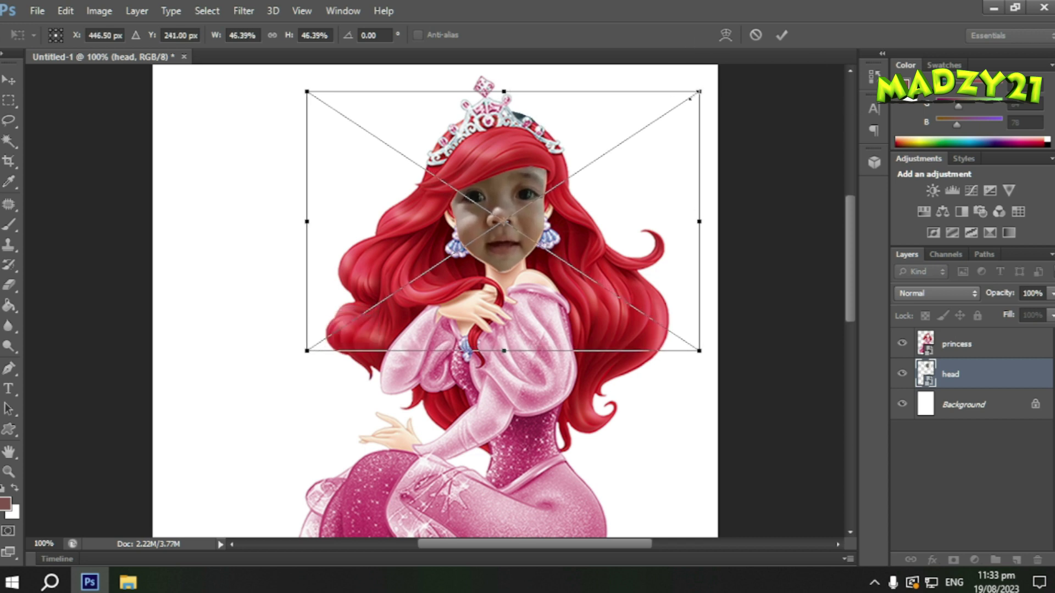
drag(691, 98, 641, 131)
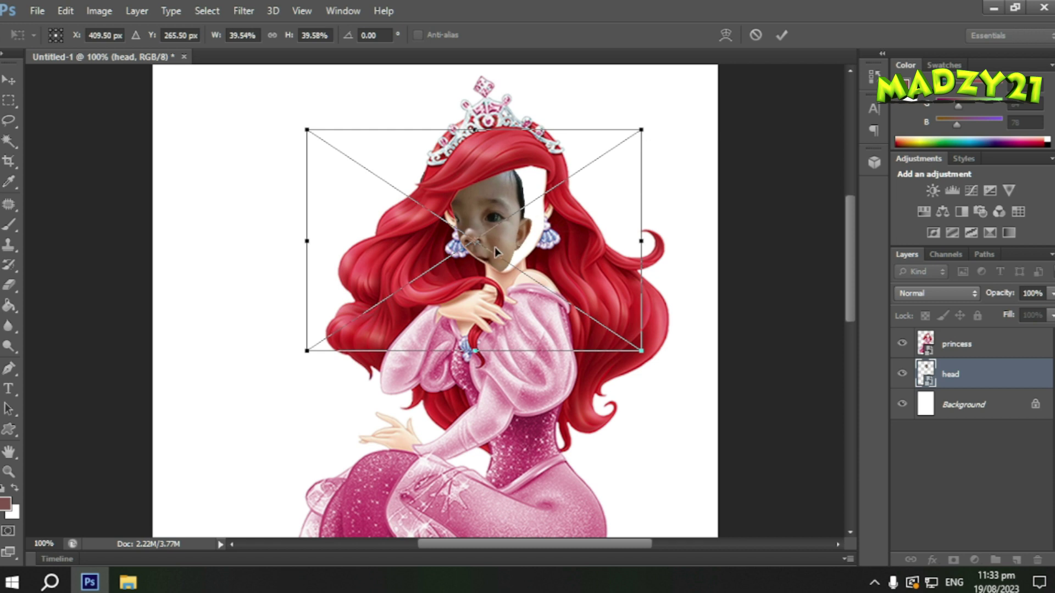
drag(495, 247, 519, 224)
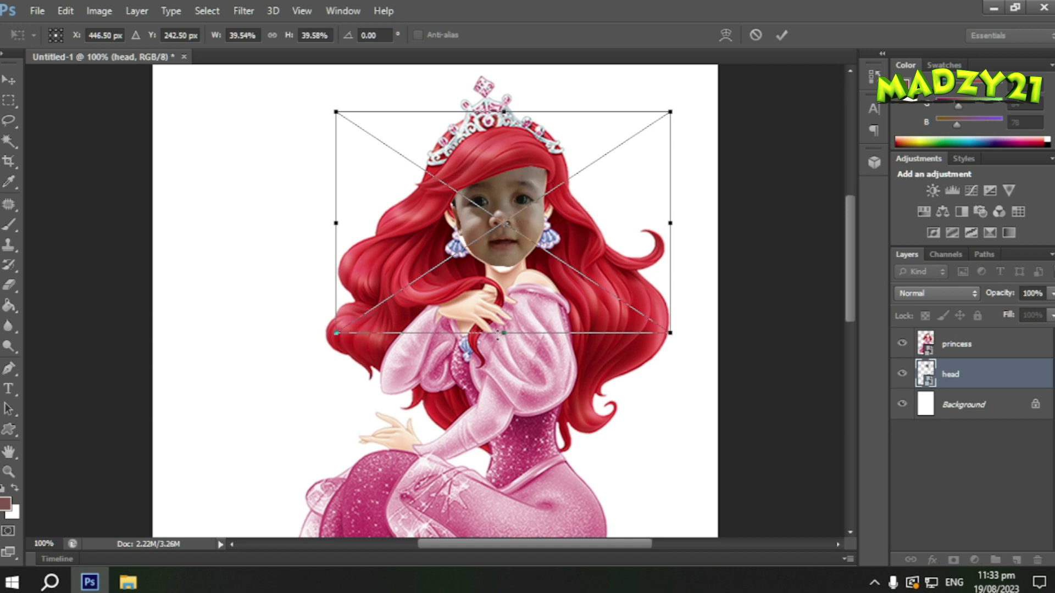
- Stretch the head layer to about 41.5% width and 44.6% height so it fills the face opening down to the neck
drag(502, 332, 504, 339)
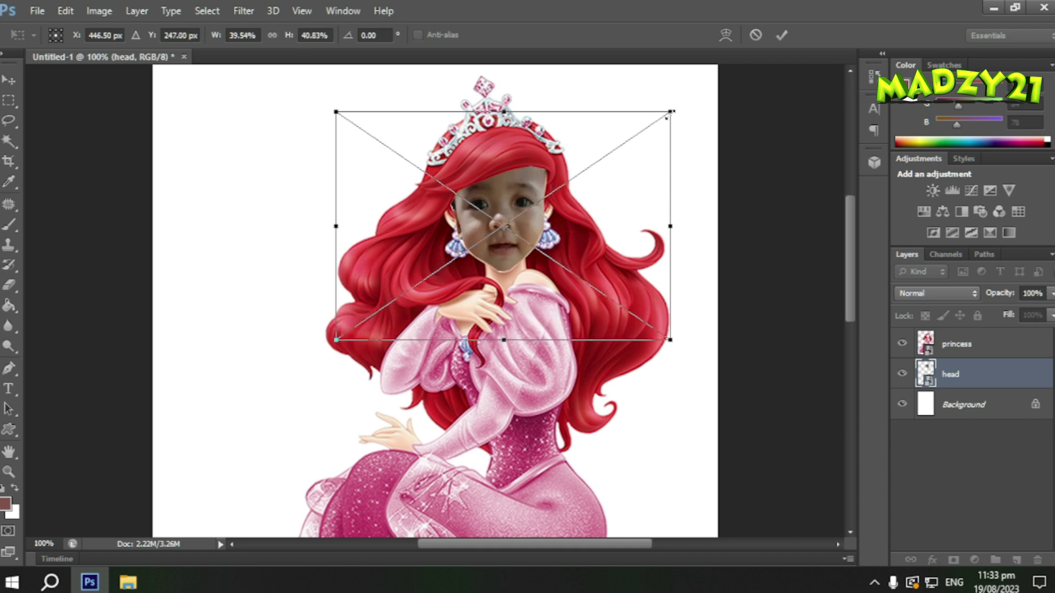
drag(667, 117, 677, 107)
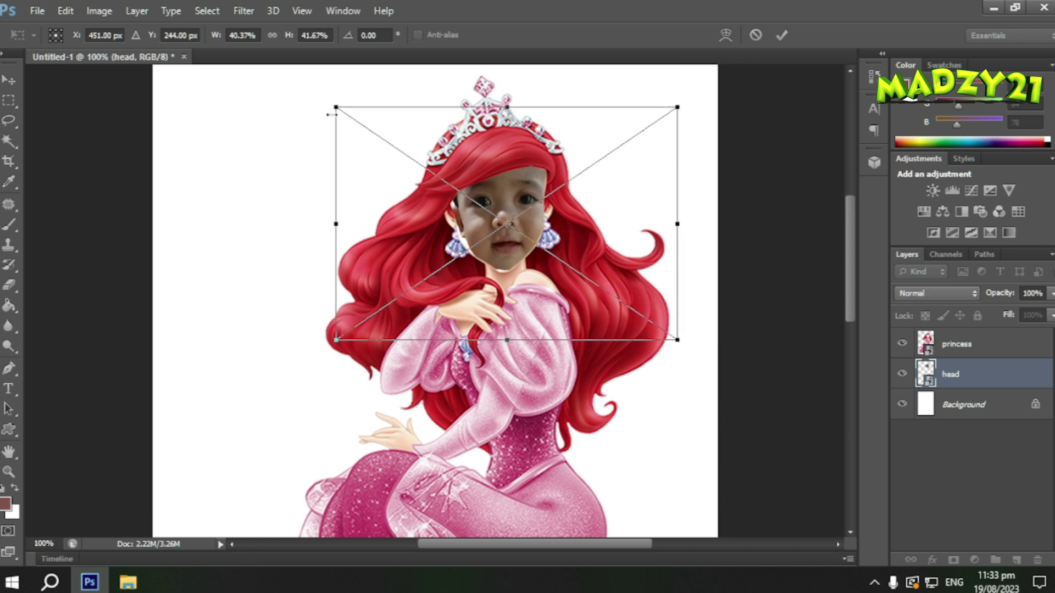
drag(331, 105, 321, 98)
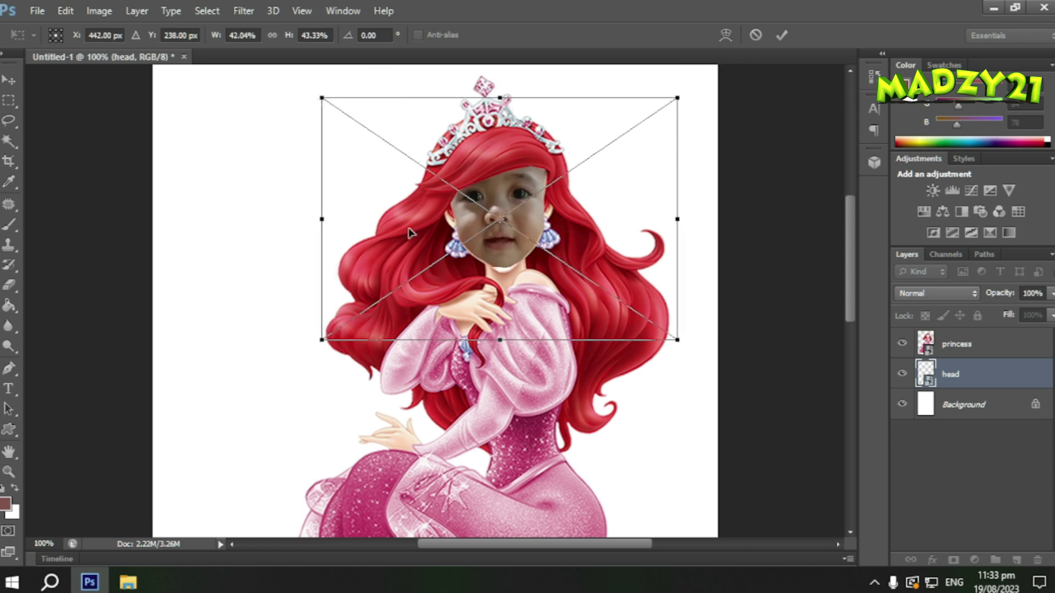
drag(502, 341, 505, 348)
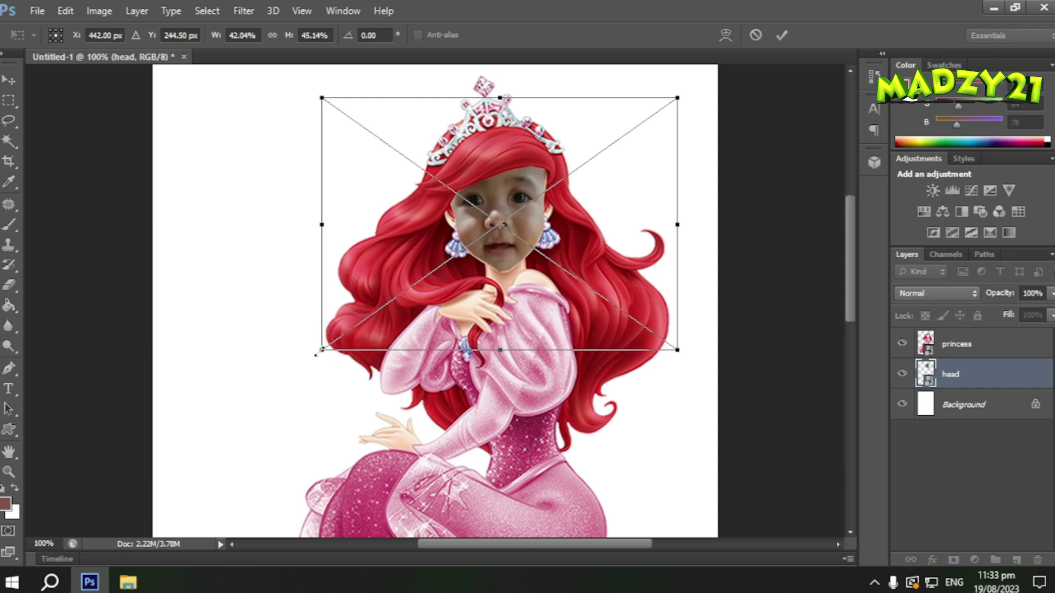
drag(317, 354, 324, 355)
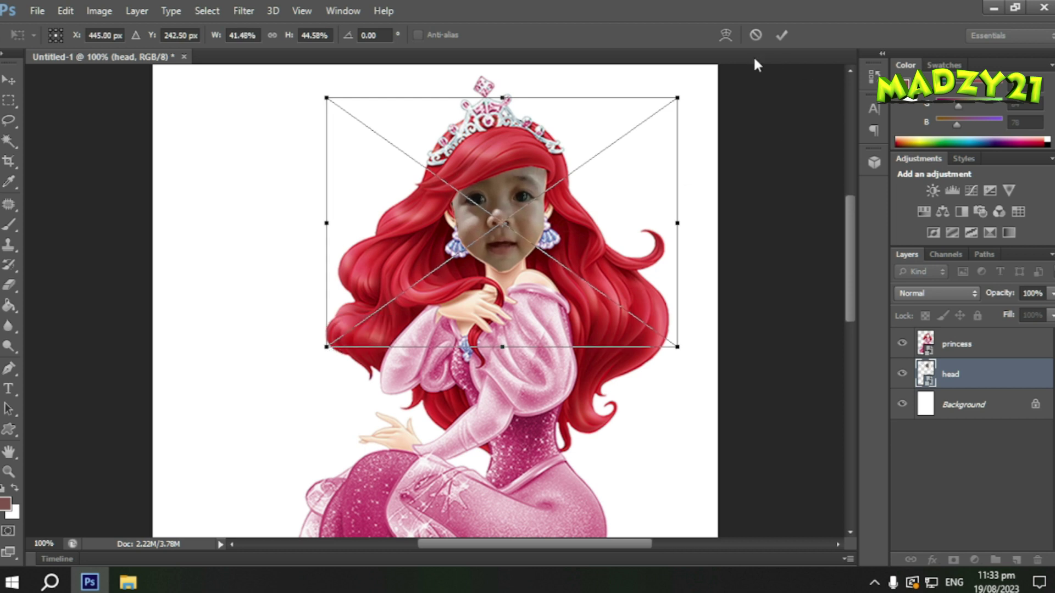
click(782, 35)
key(e)
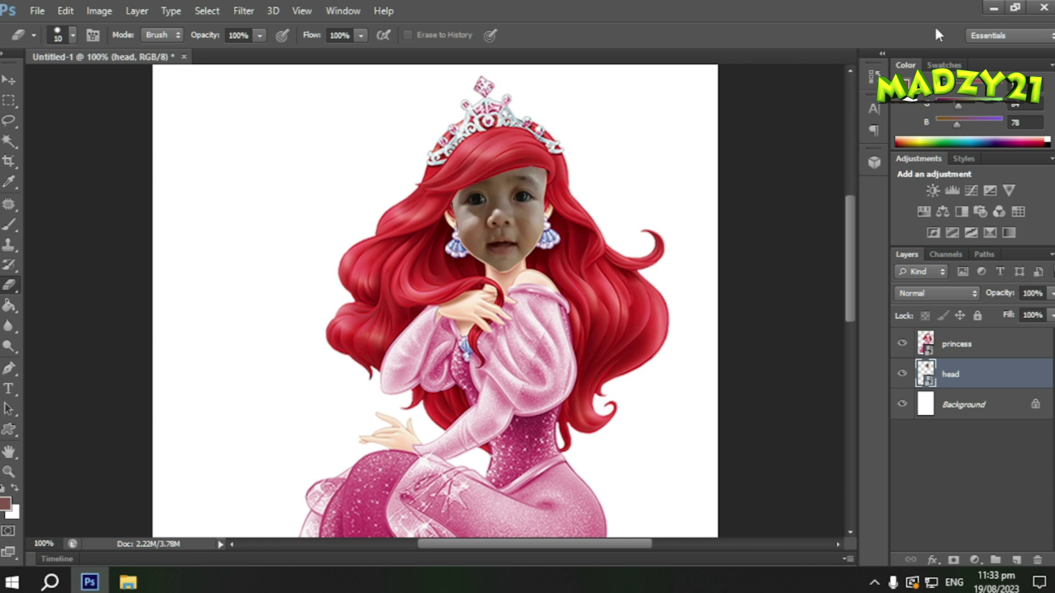
- Start a warp on the head layer and adjust the face's sides, forehead and lower edge to fit the princess's face opening
key(ctrl+minus)
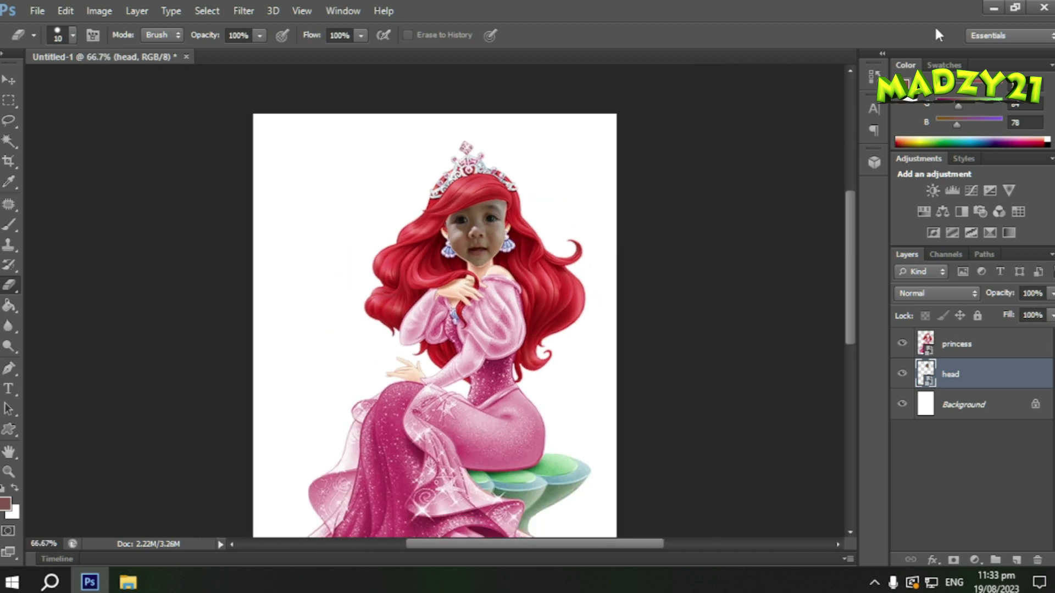
key(ctrl+minus)
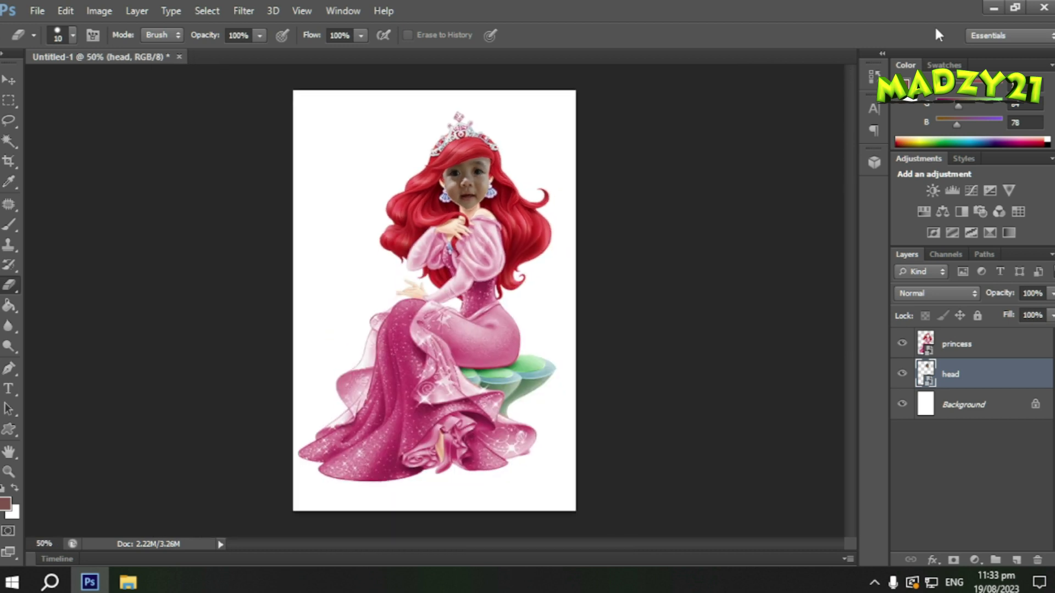
key(ctrl+plus)
key(ctrl+plus)
scroll(558, 439, up, 5)
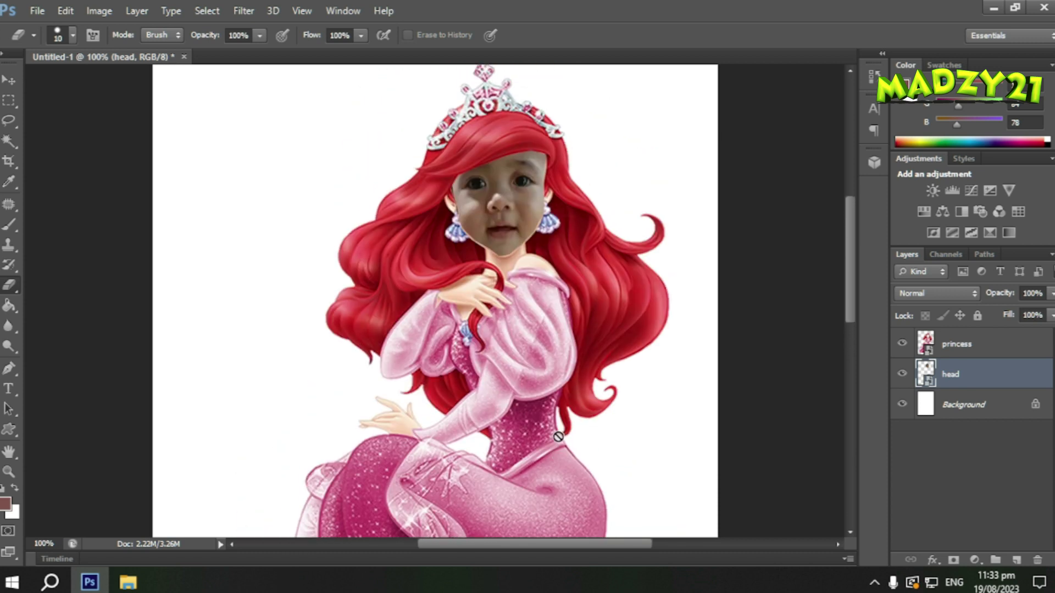
scroll(558, 437, up, 1)
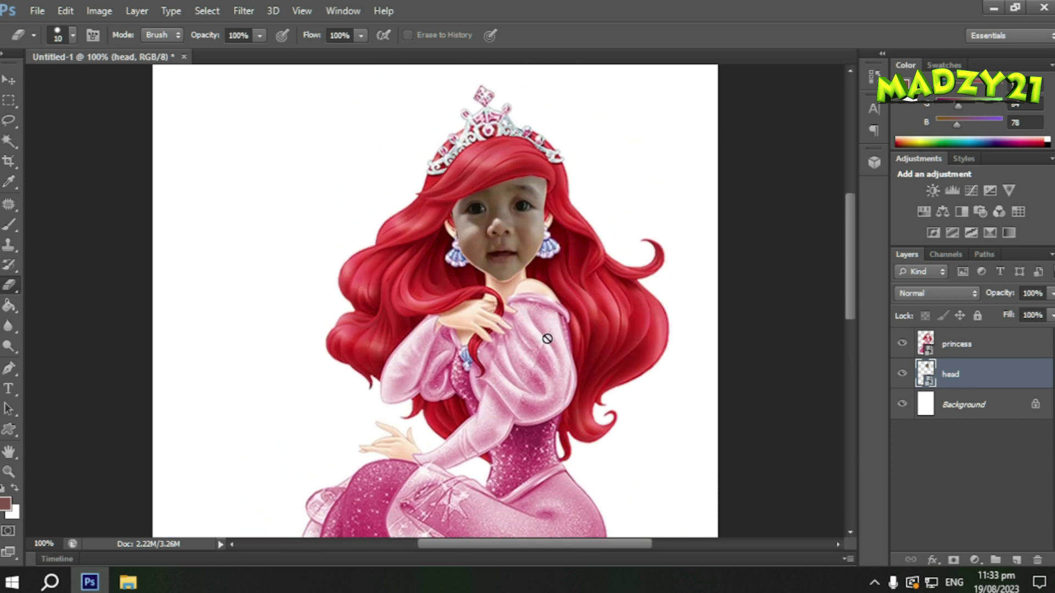
click(65, 12)
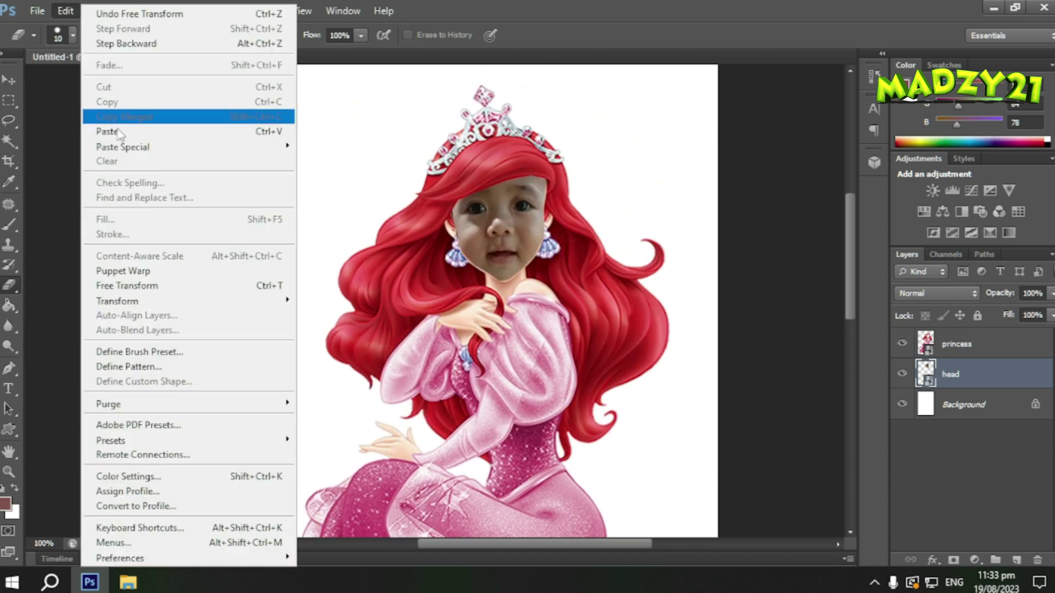
mouse_move(175, 301)
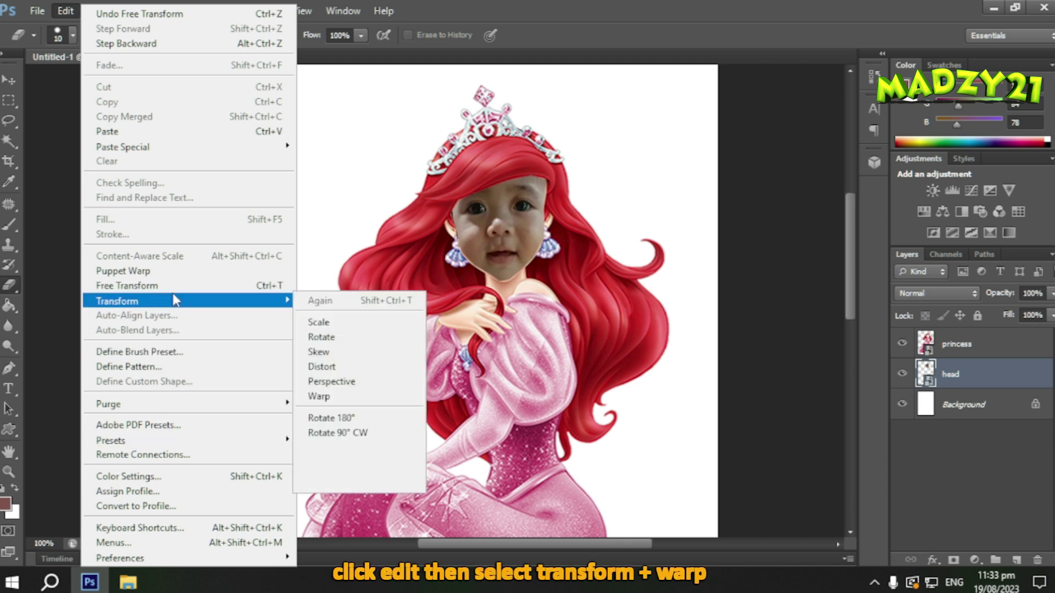
click(318, 397)
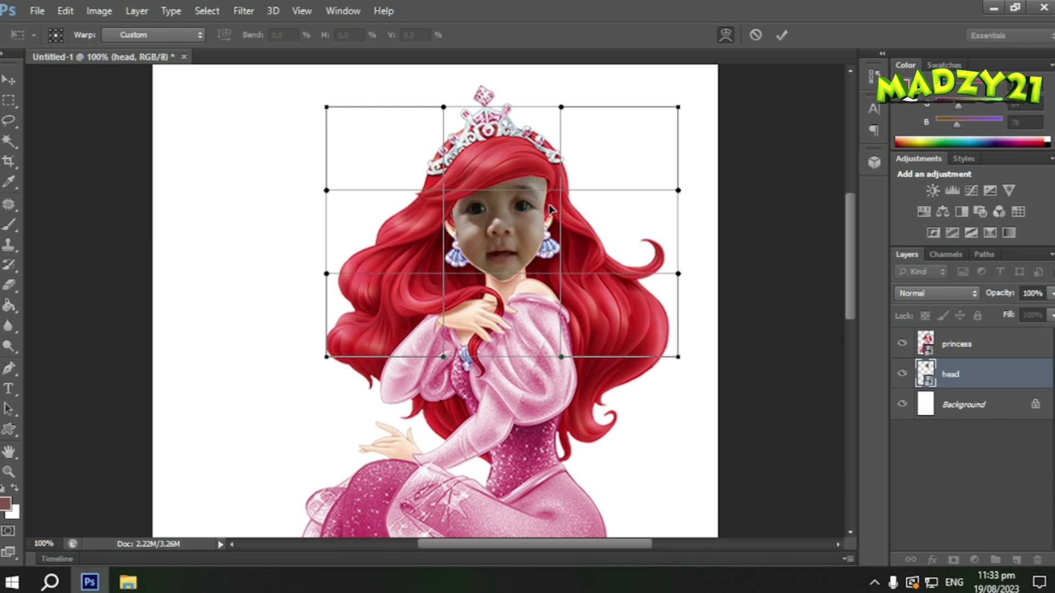
drag(548, 208, 551, 209)
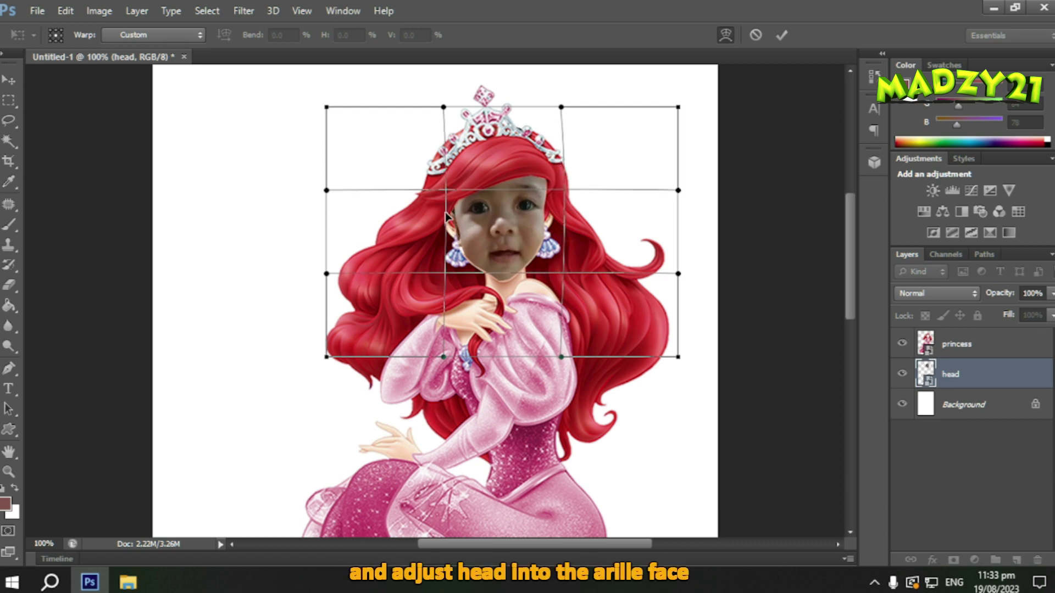
drag(446, 219, 442, 218)
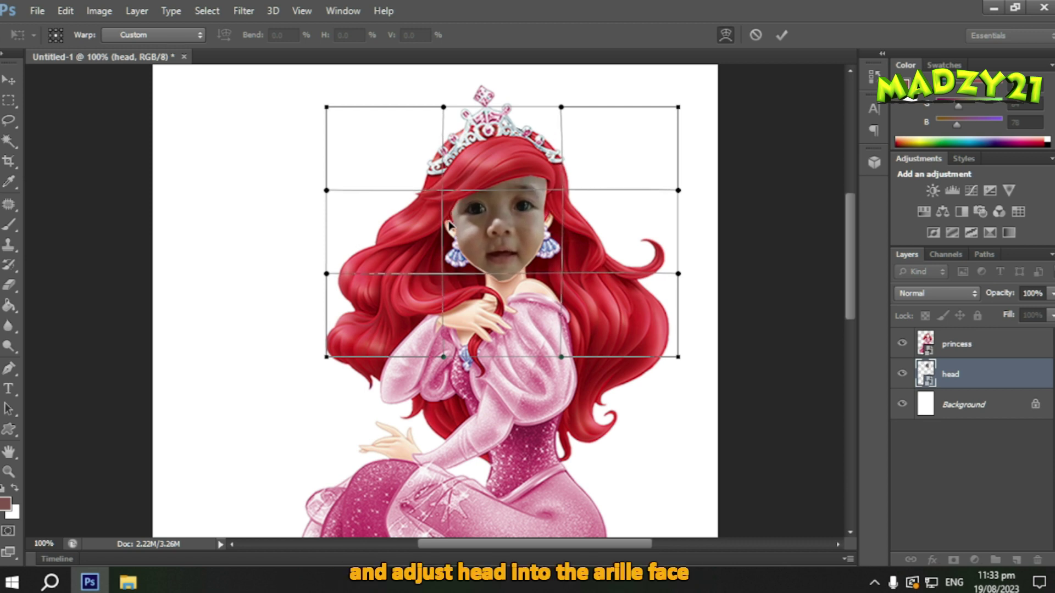
drag(525, 201, 516, 209)
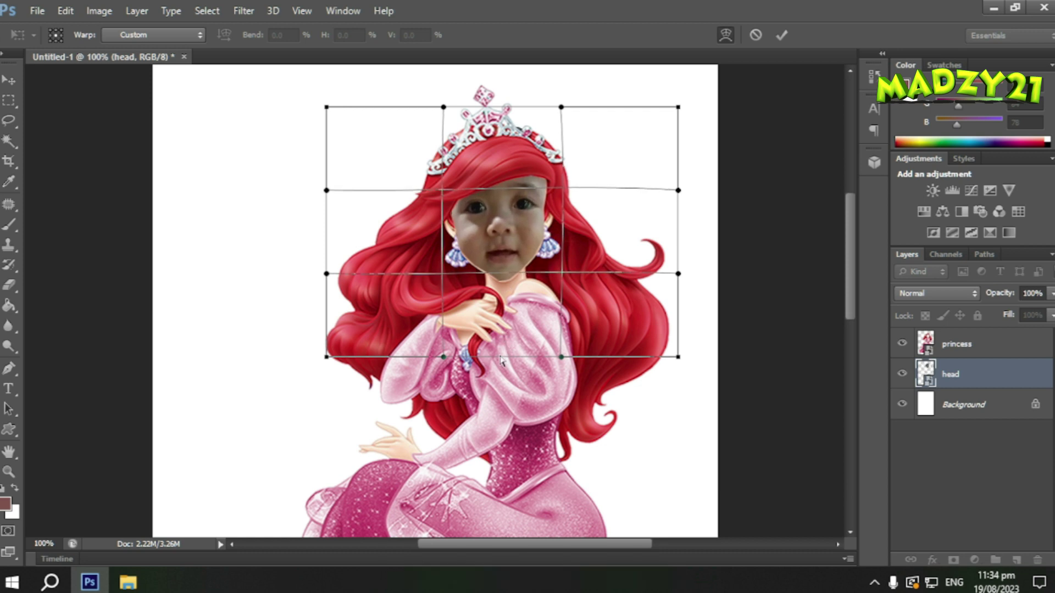
drag(500, 360, 500, 364)
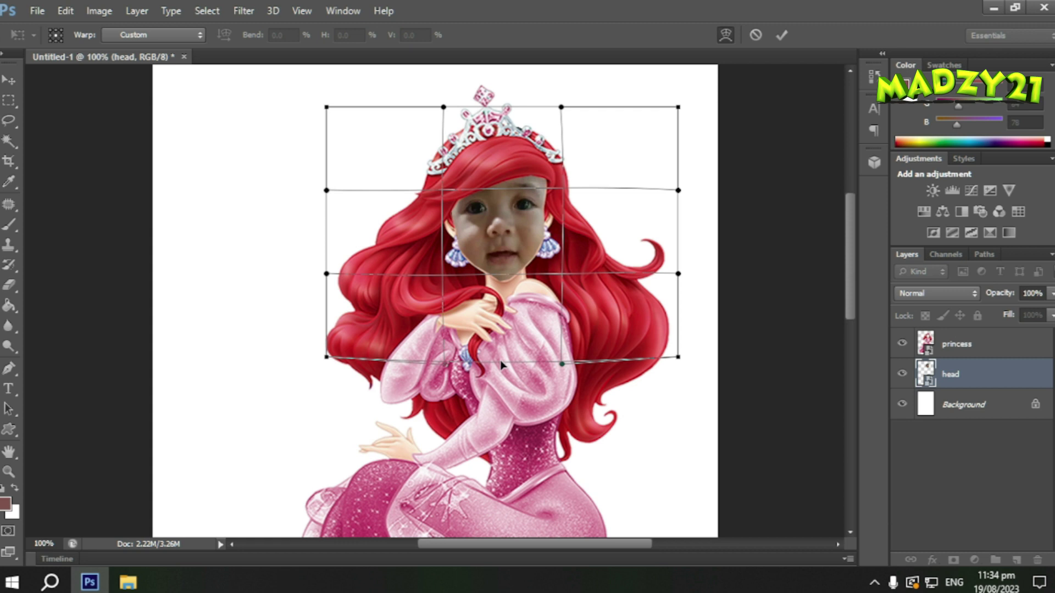
- Refine the head warp around the cheeks, hairline and chin so the face fits the opening, and apply it
drag(617, 261, 610, 260)
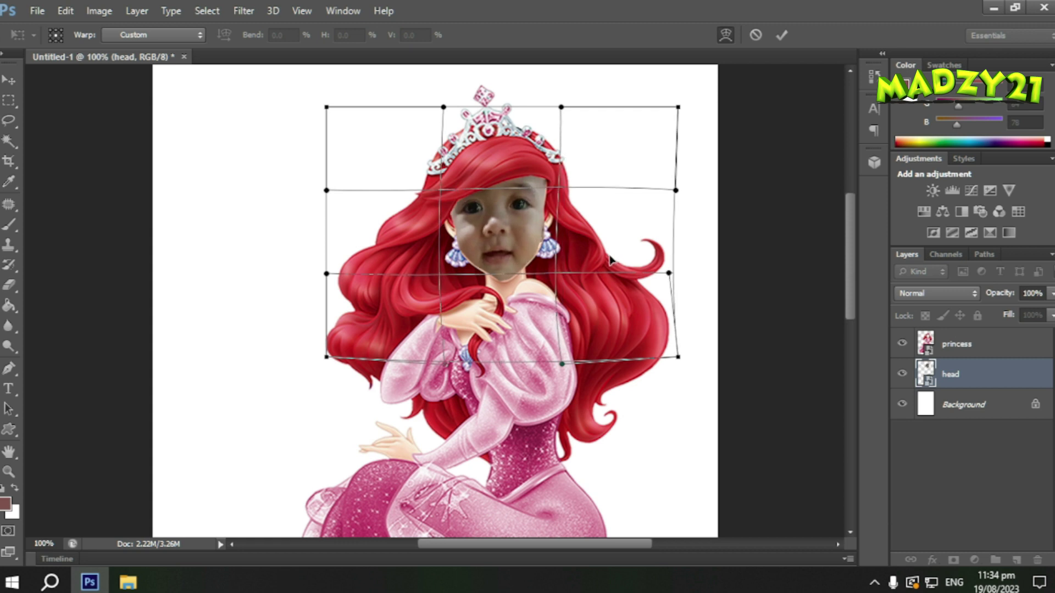
drag(411, 252, 415, 255)
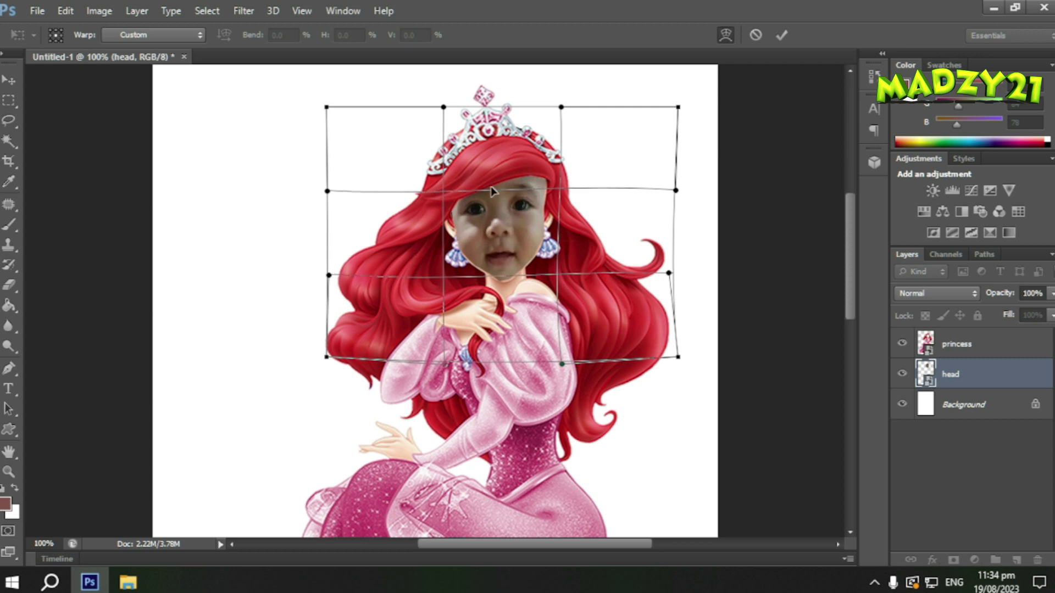
drag(512, 167, 513, 166)
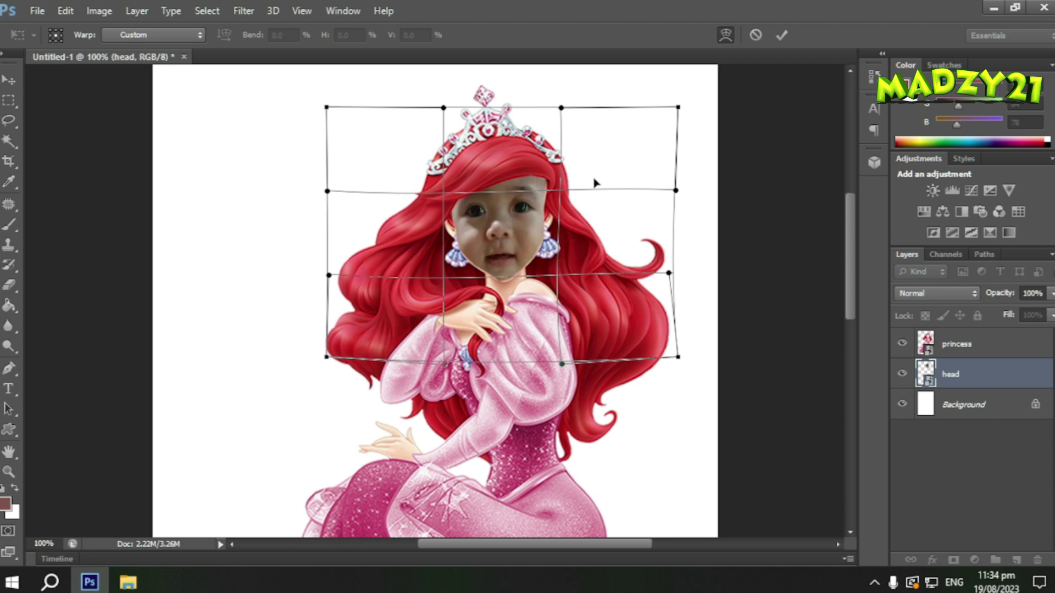
drag(596, 182, 596, 179)
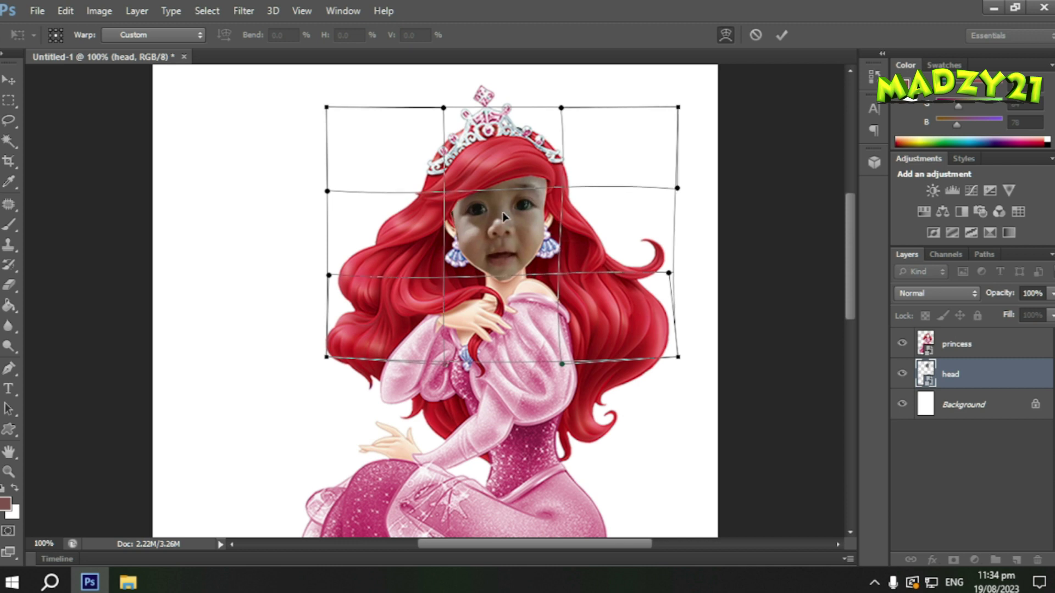
drag(493, 157, 495, 160)
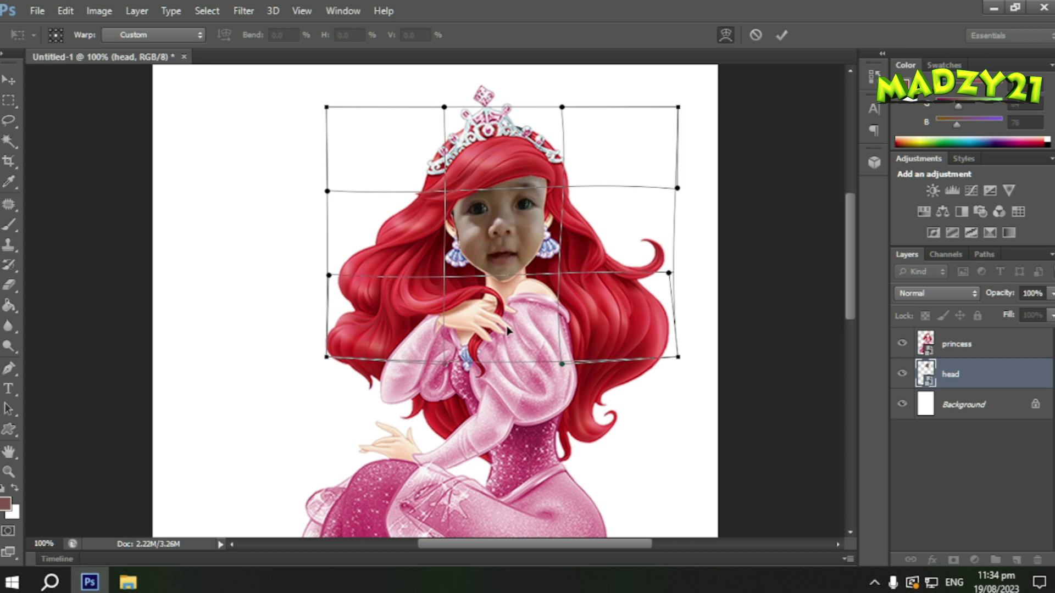
drag(407, 214, 404, 212)
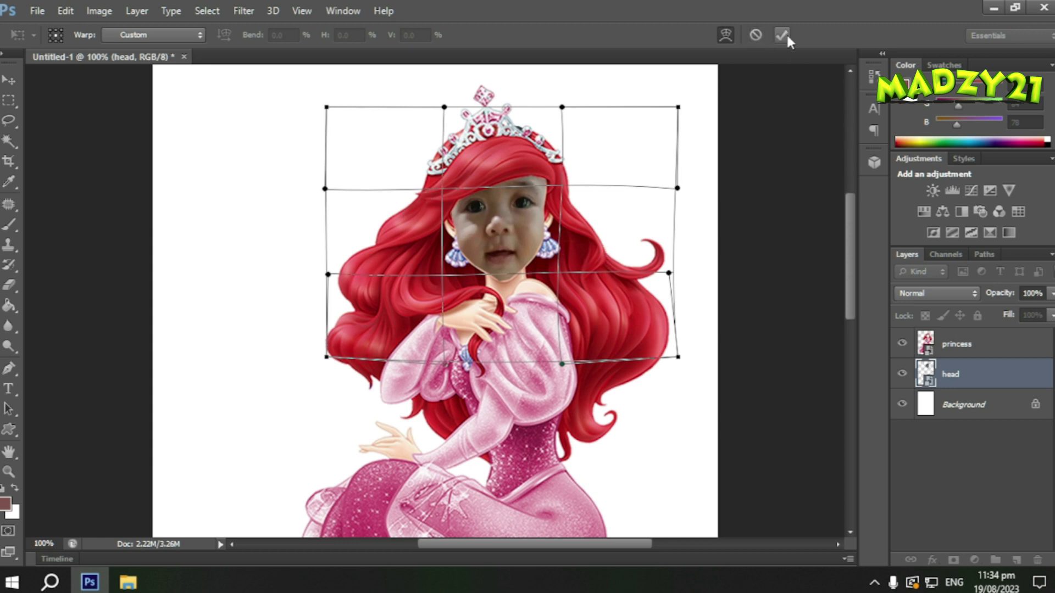
drag(654, 218, 654, 219)
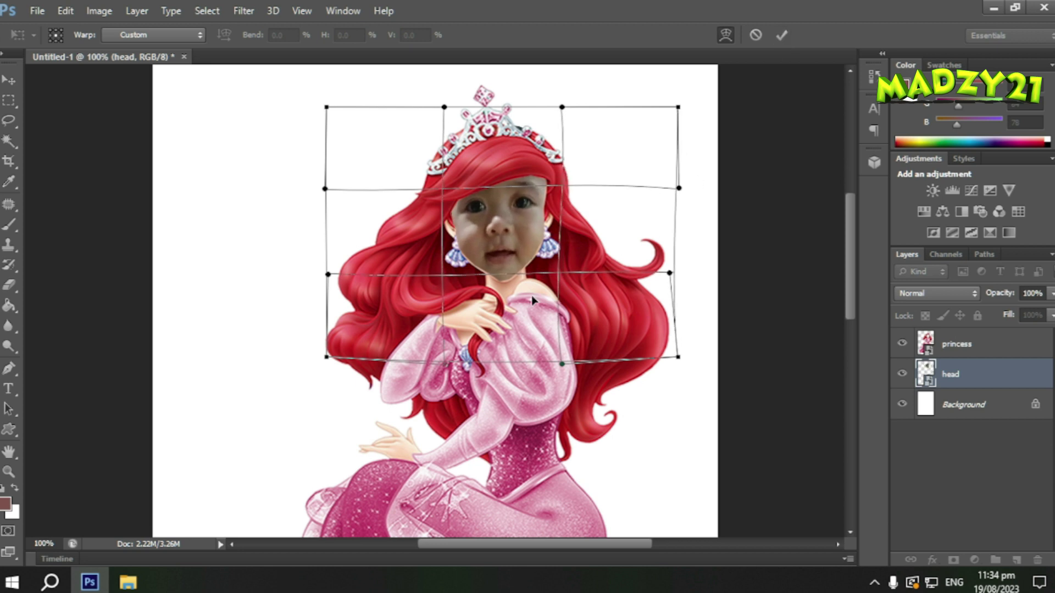
drag(532, 295, 532, 299)
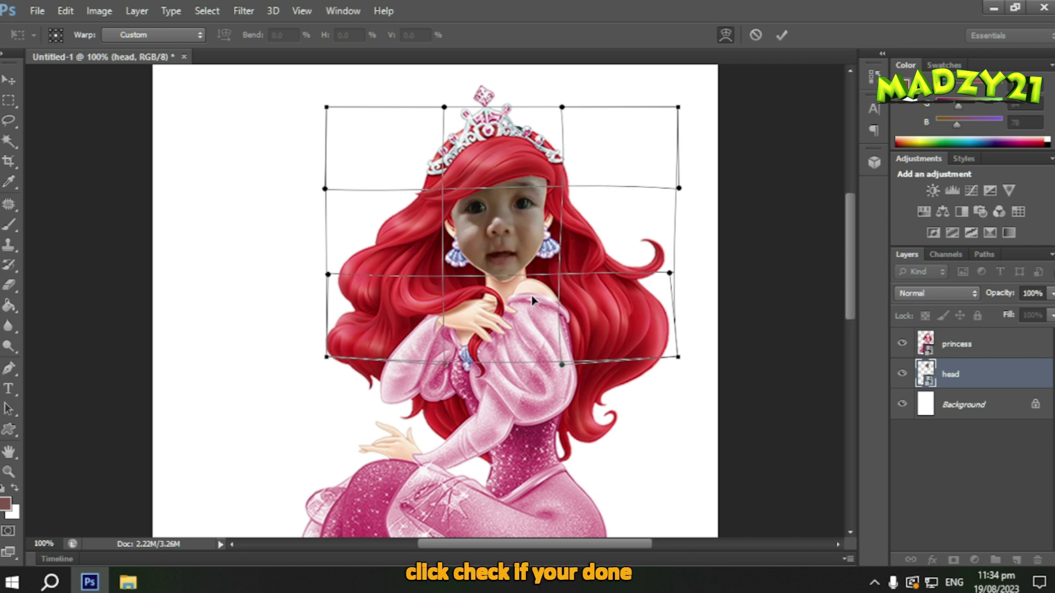
click(782, 38)
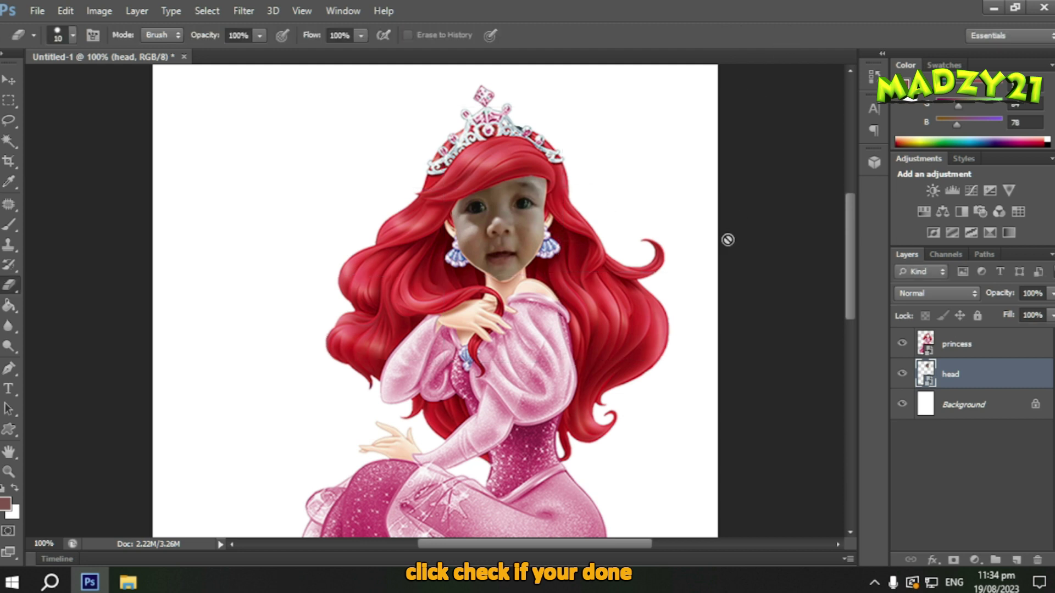
- Rasterize the head layer
key(ctrl+minus)
key(ctrl+minus)
key(ctrl+minus)
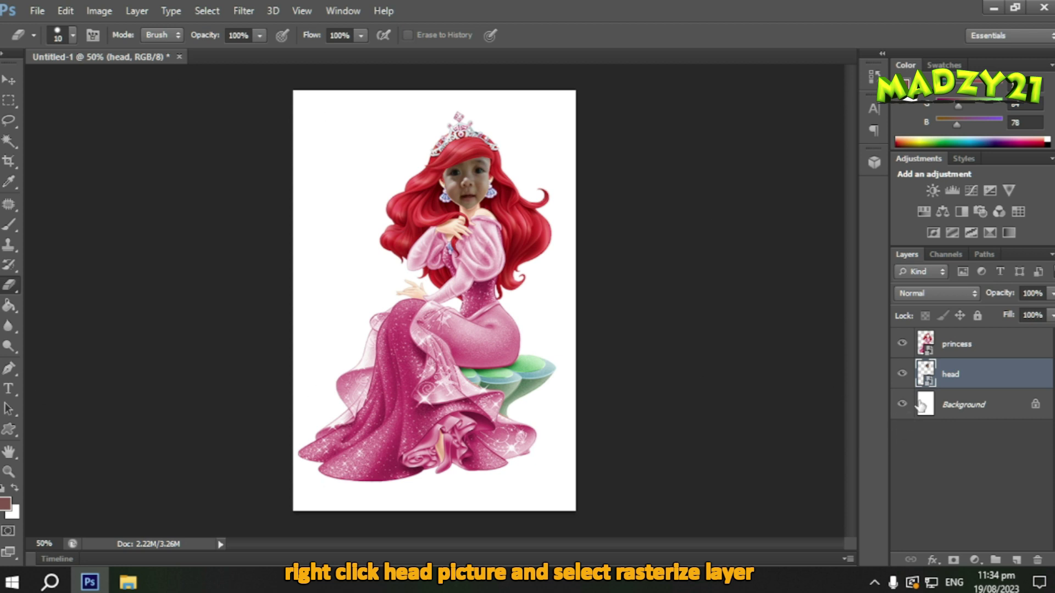
right_click(974, 377)
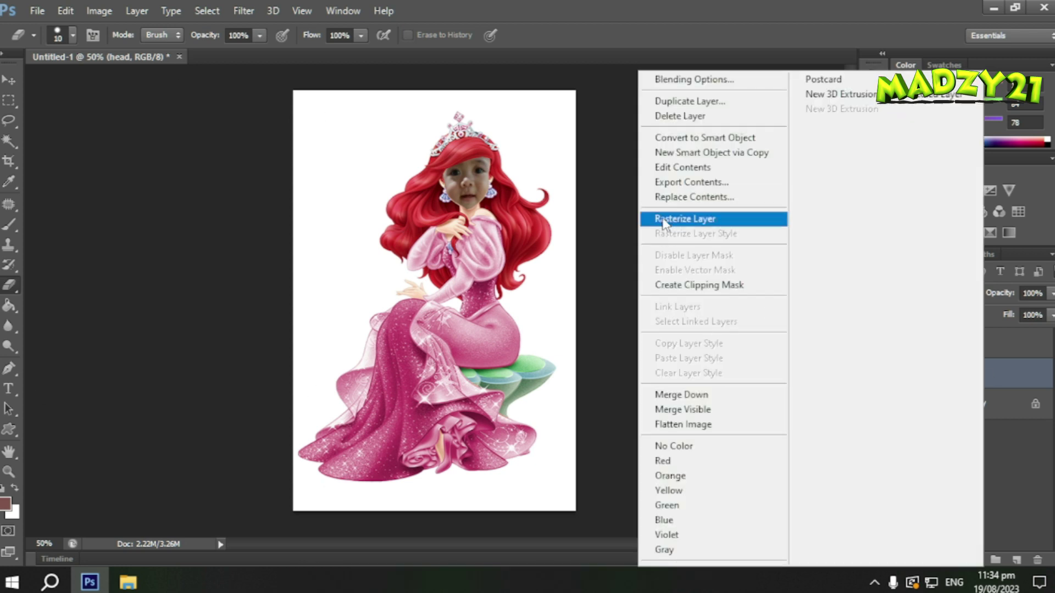
click(662, 221)
- Open the head layer's blending options and enable a Color Overlay effect
key(ctrl+plus)
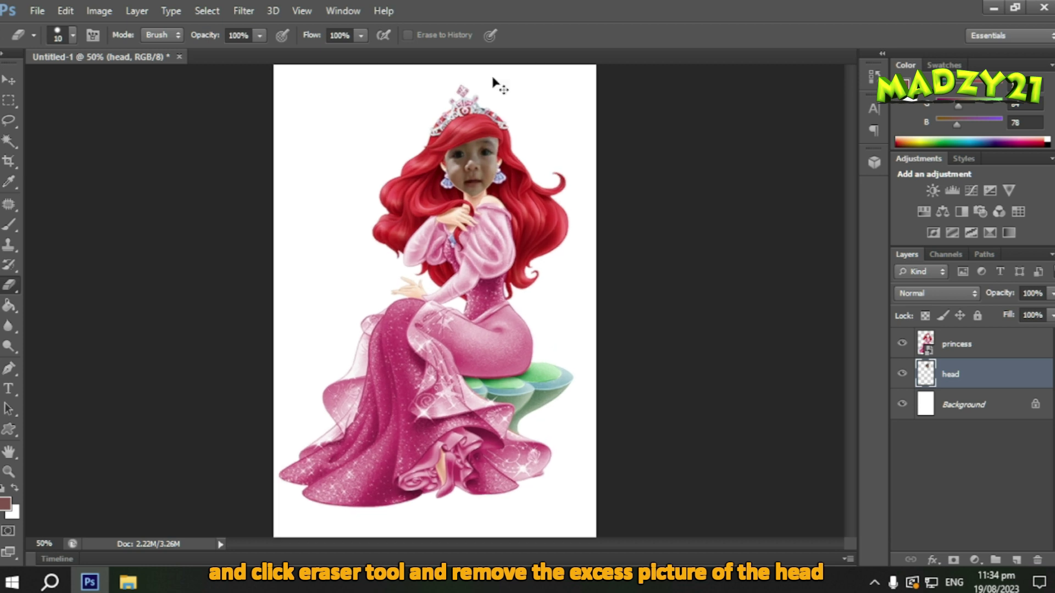
scroll(615, 226, up, 3)
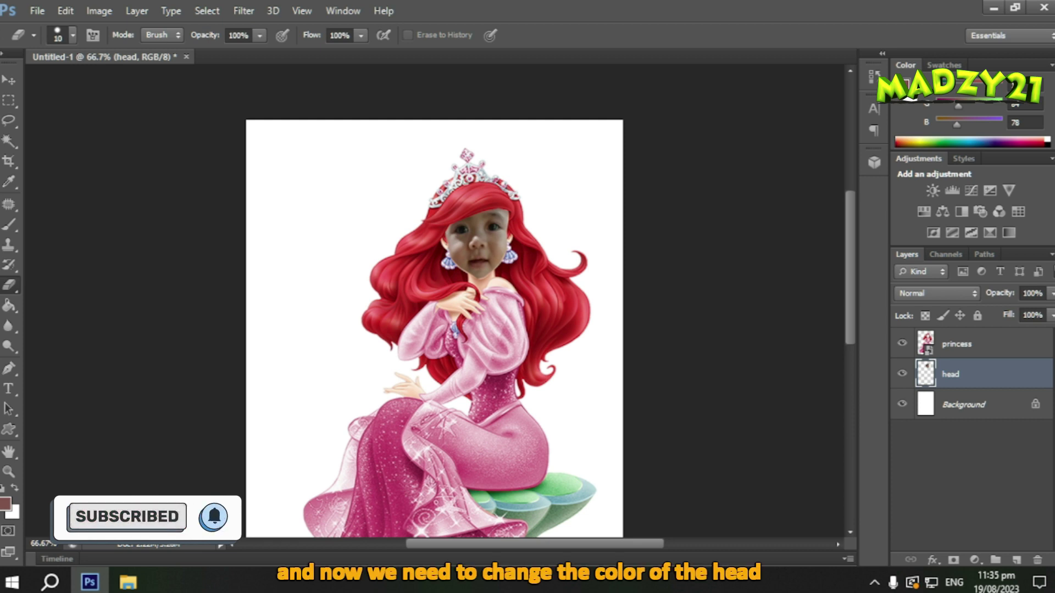
right_click(990, 375)
click(764, 297)
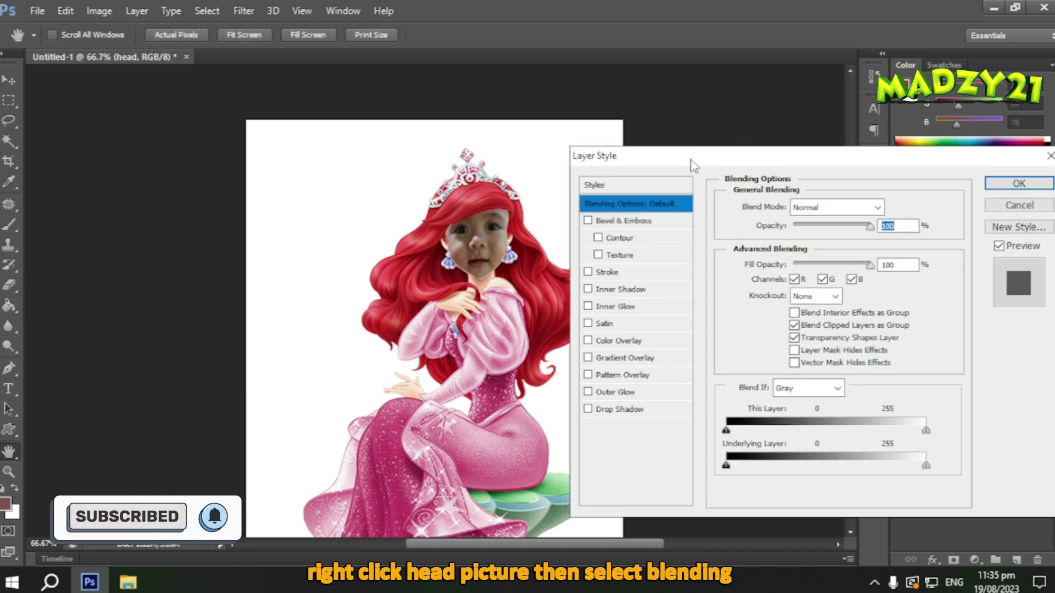
drag(726, 159, 781, 103)
key(ctrl+plus)
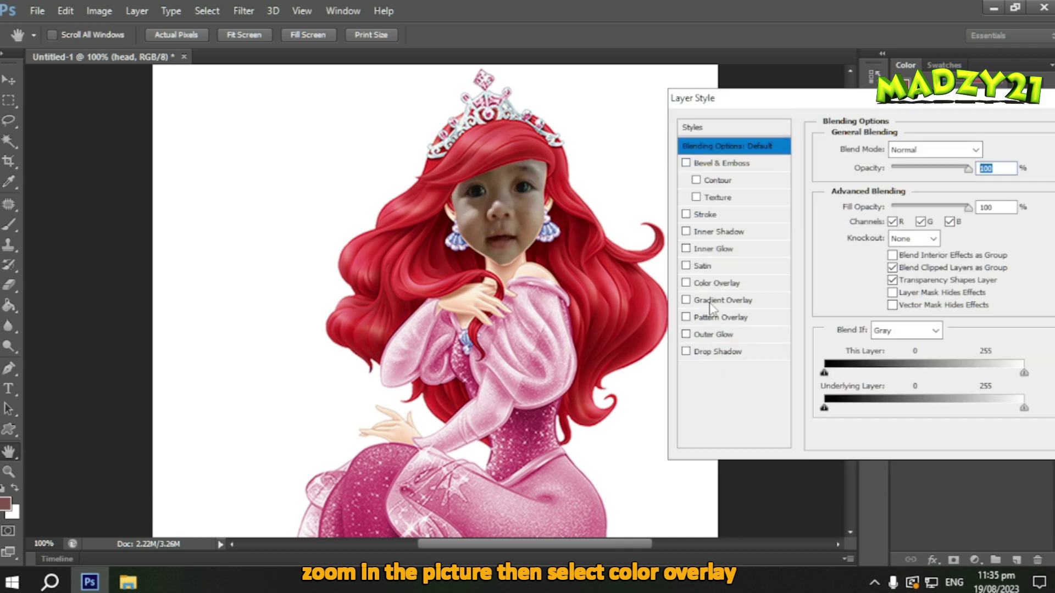
click(685, 286)
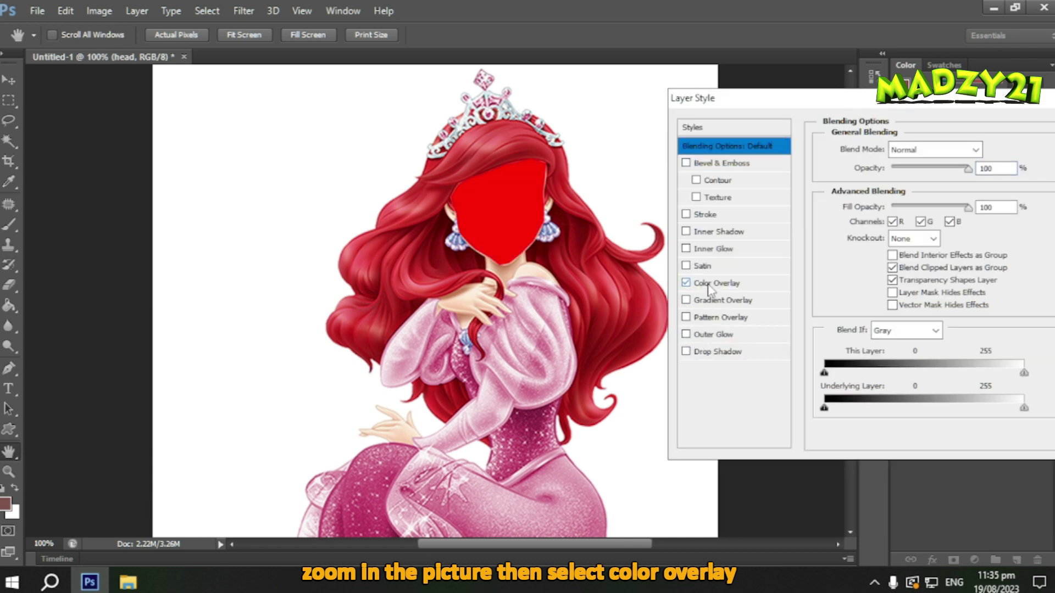
click(715, 283)
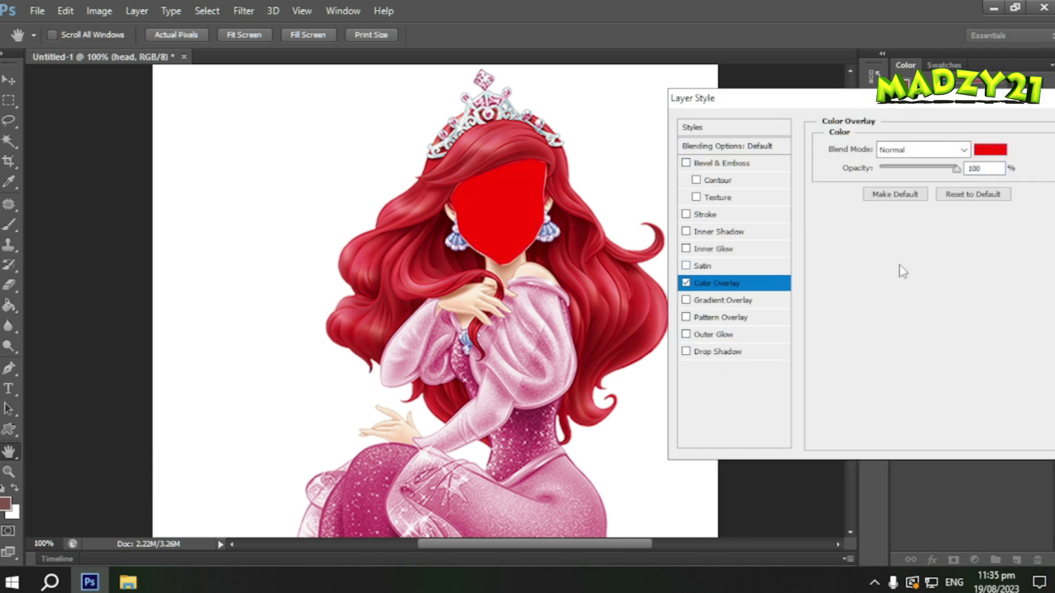
- Set the overlay colour to the light skin tone f8ebda sampled from the princess picture beside her face
click(992, 150)
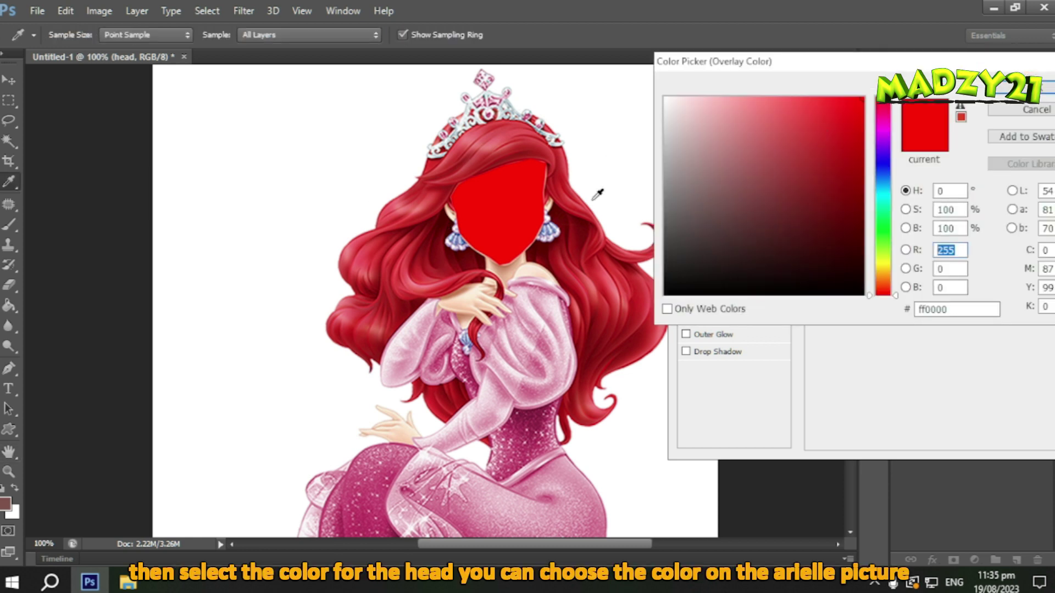
click(456, 213)
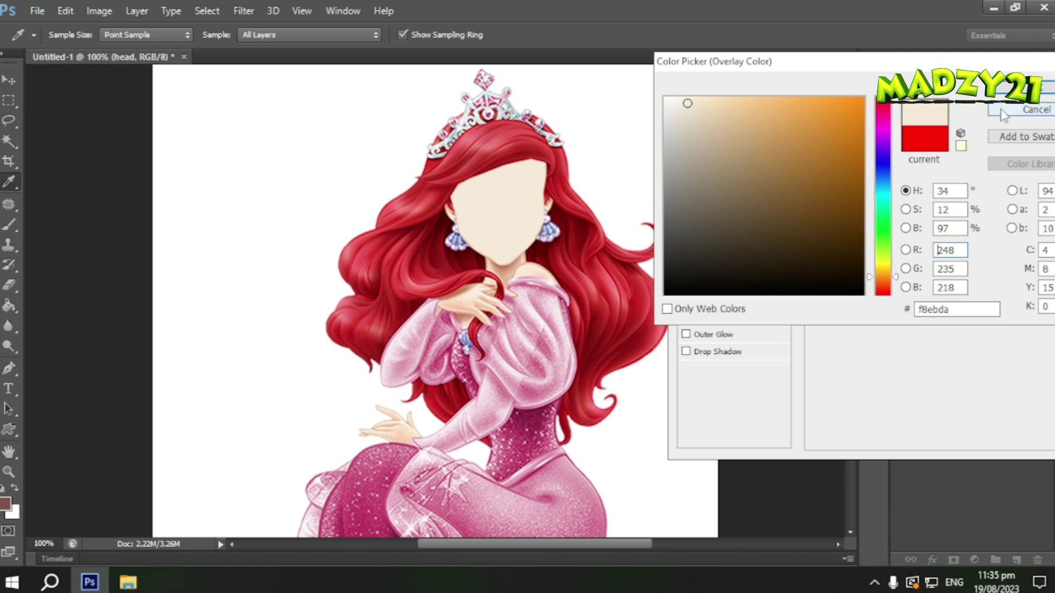
click(1003, 88)
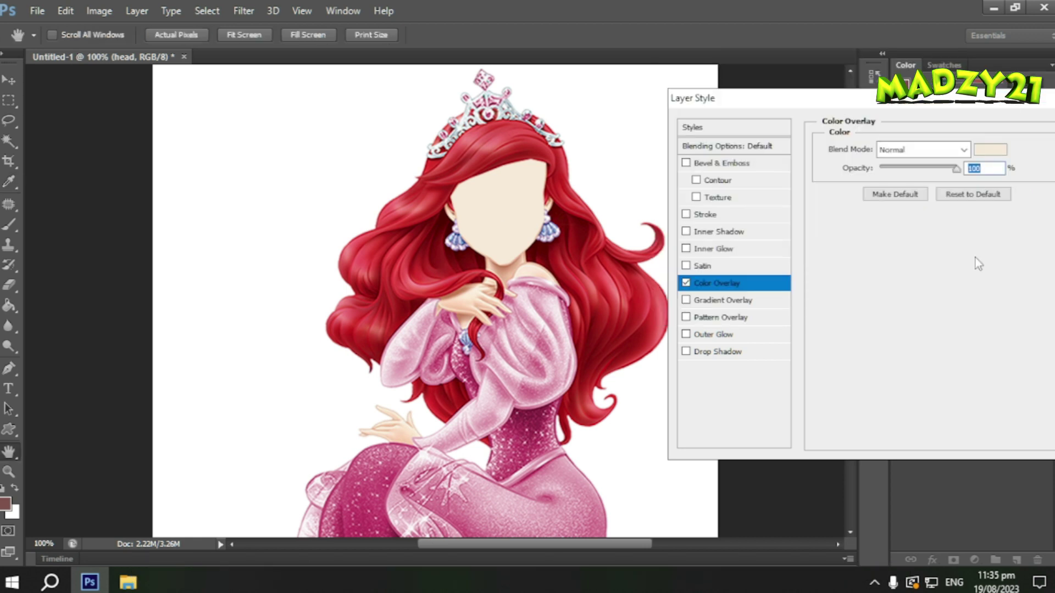
- Set the Color Overlay's blend mode to Overlay with 61% opacity and apply the layer style
click(964, 149)
click(921, 354)
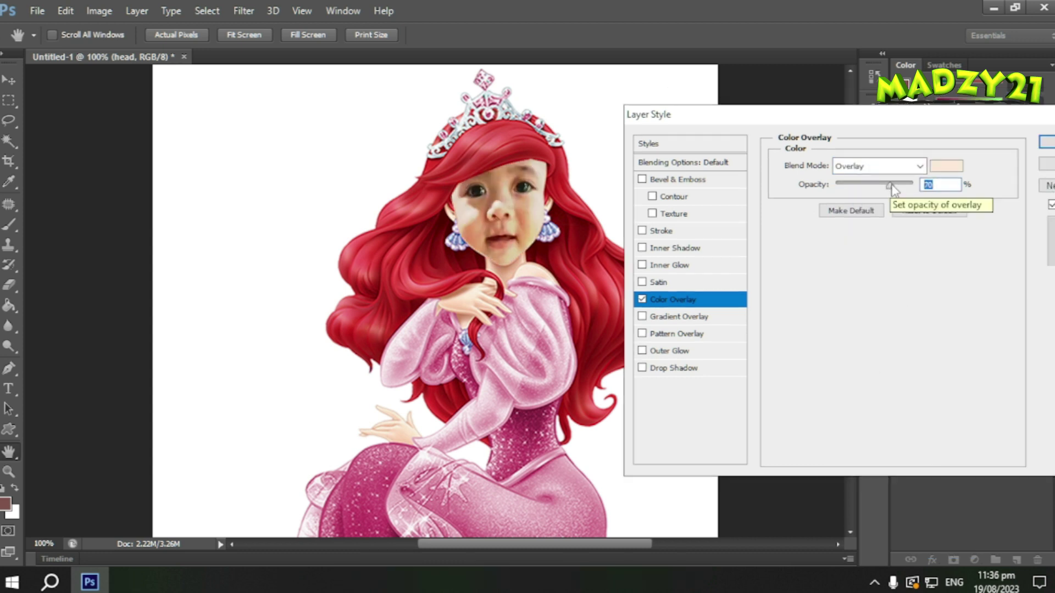
drag(893, 190, 883, 190)
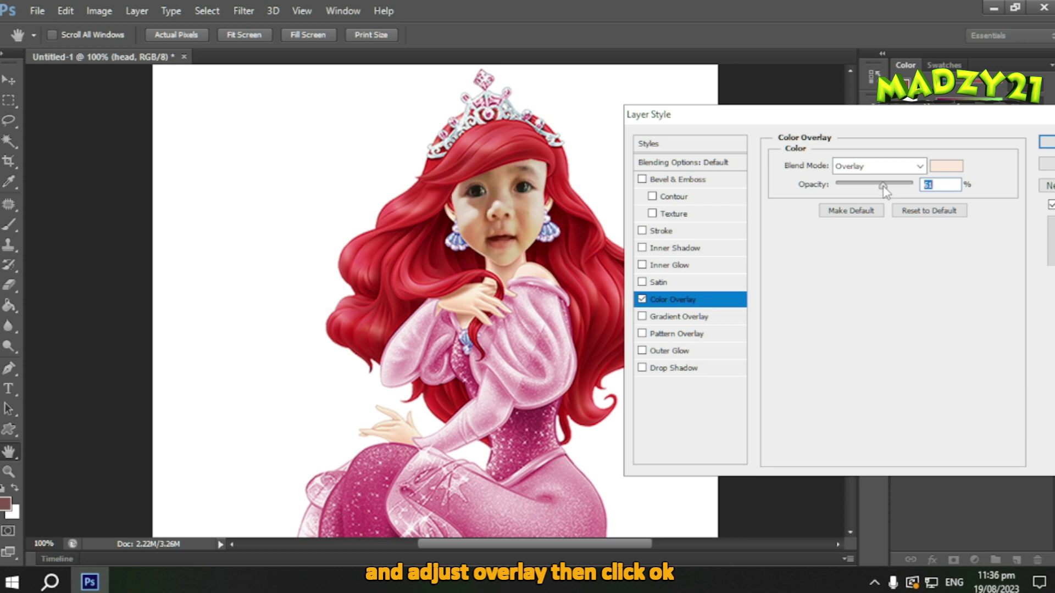
click(1047, 141)
- Place the original princess picture, cess, above the head layer and shift it so her face sits beside the swapped one
key(ctrl+minus)
key(ctrl+minus)
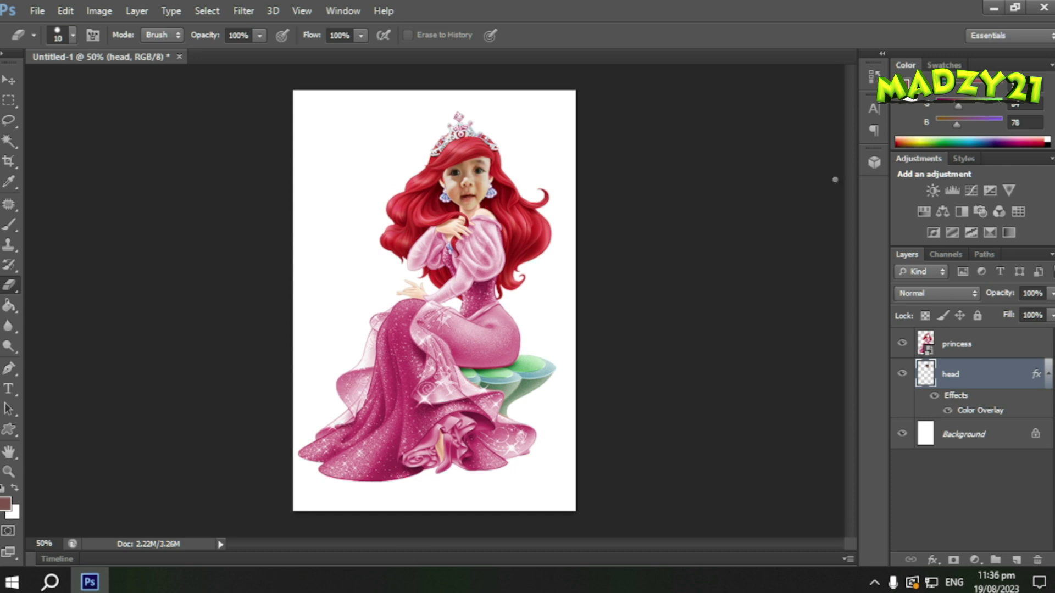
key(super+e)
drag(983, 308, 484, 386)
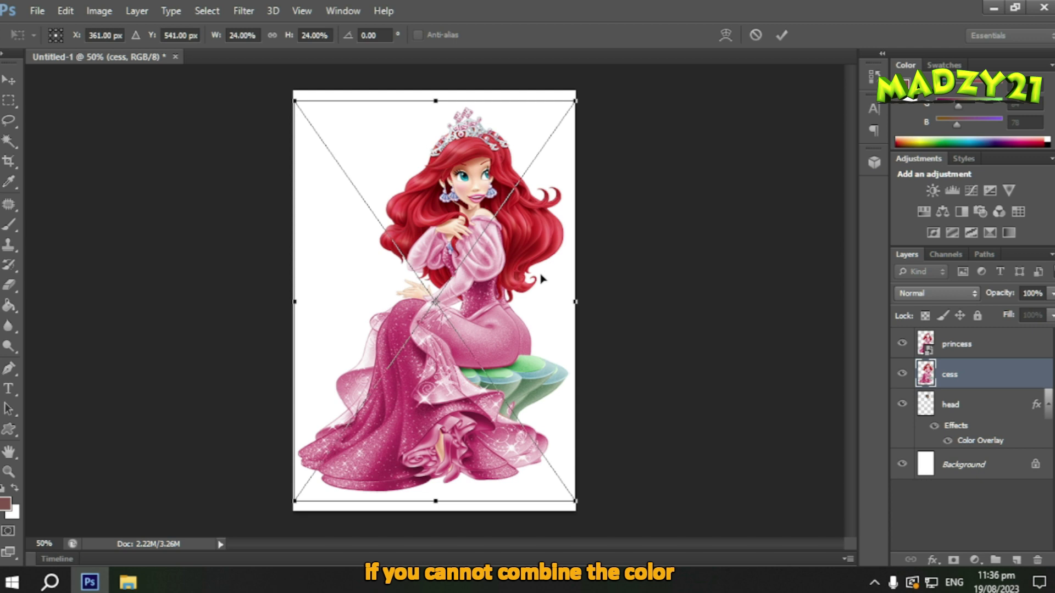
drag(459, 291, 333, 288)
key(Return)
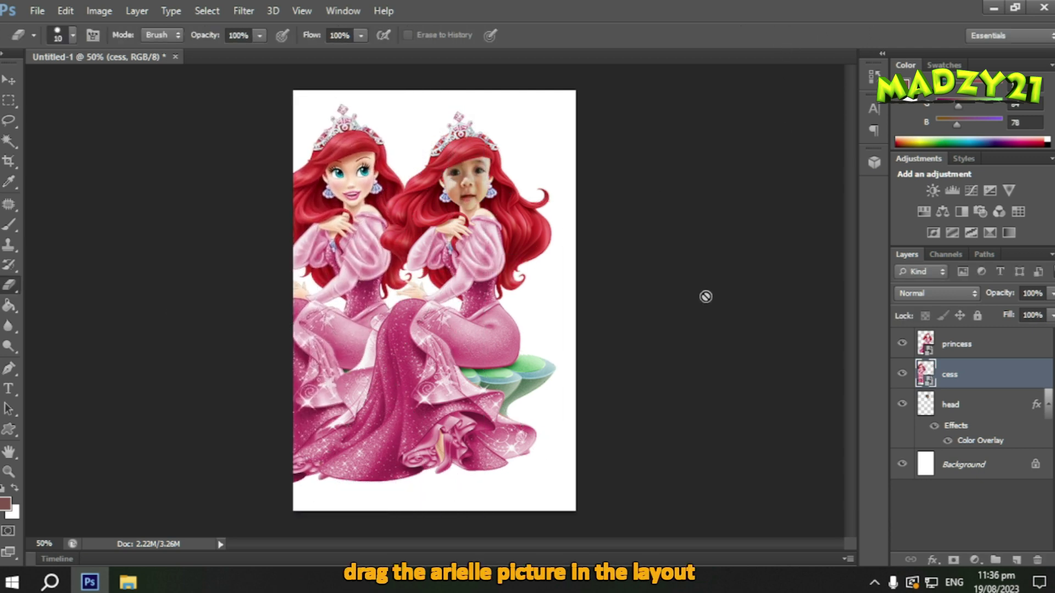
- Open the head layer's blending options and show its Color Overlay settings
key(ctrl+plus)
scroll(709, 295, up, 2)
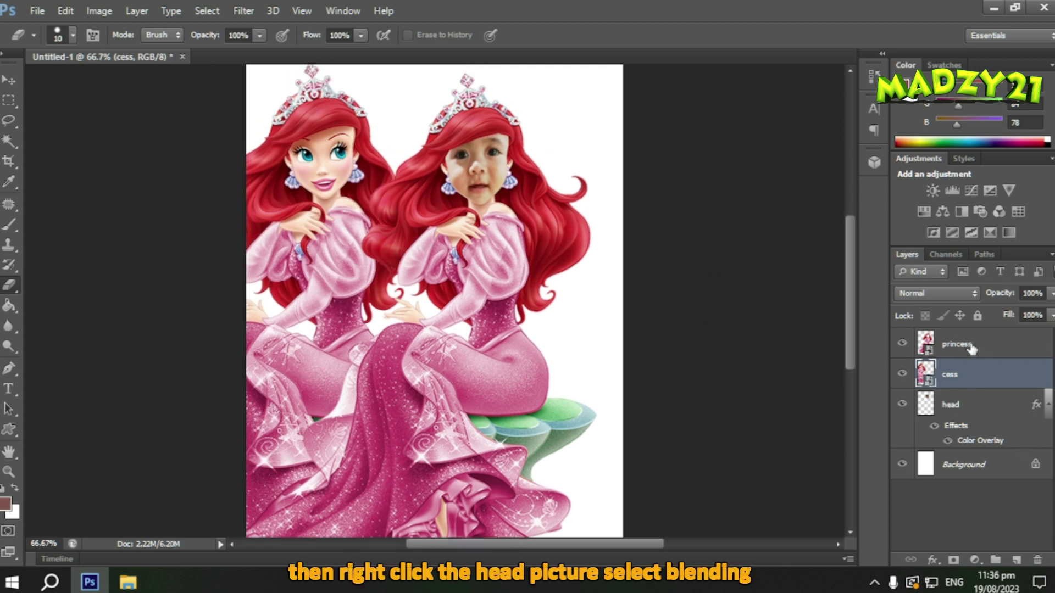
click(971, 346)
click(987, 409)
right_click(984, 400)
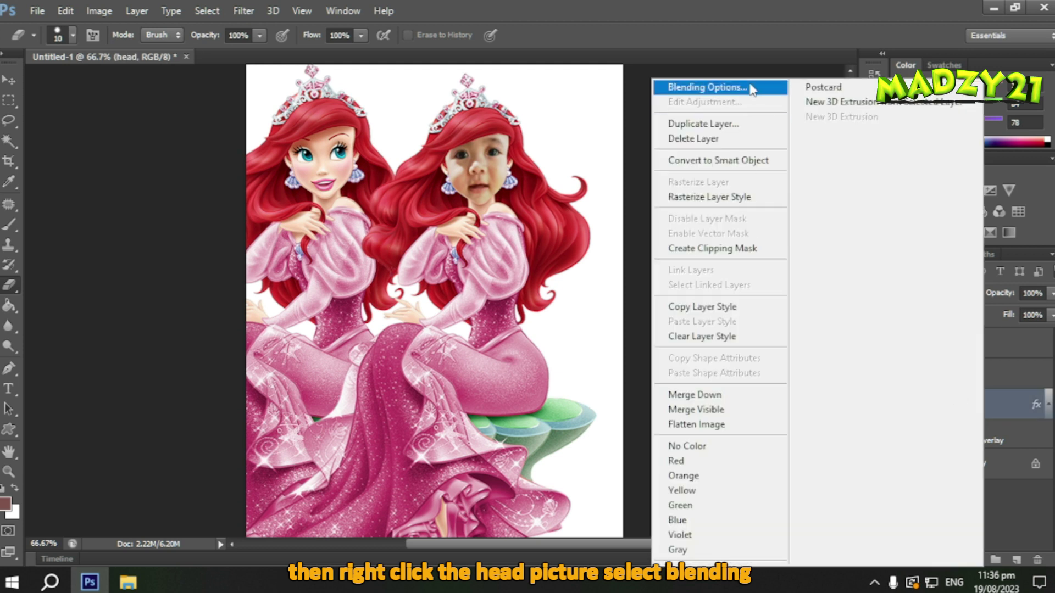
click(758, 88)
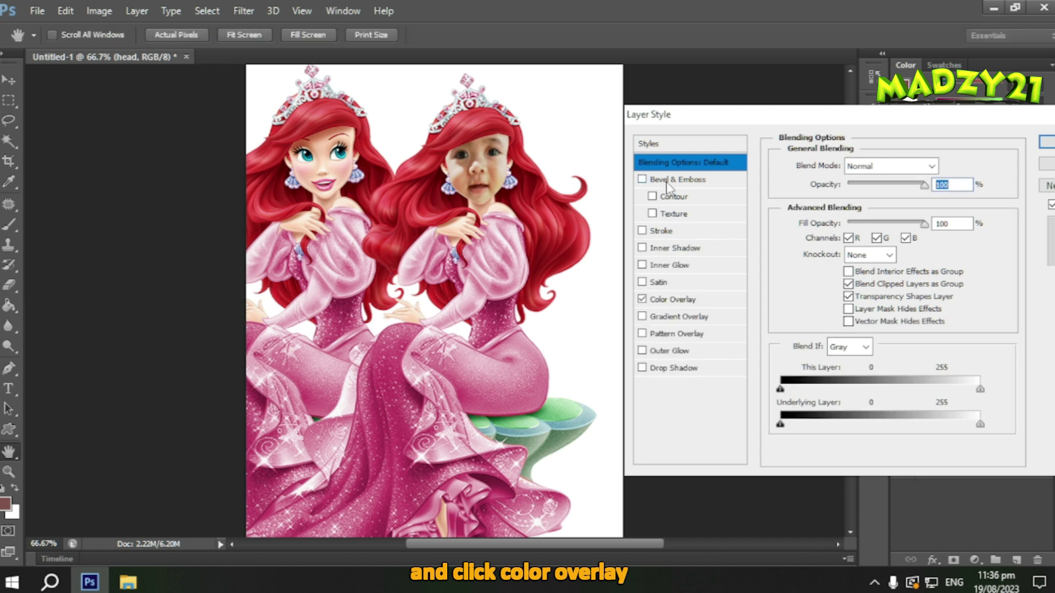
click(657, 306)
- Set the overlay colour to fee2d4 sampled from the original princess's face and raise the overlay opacity to 81%
click(946, 166)
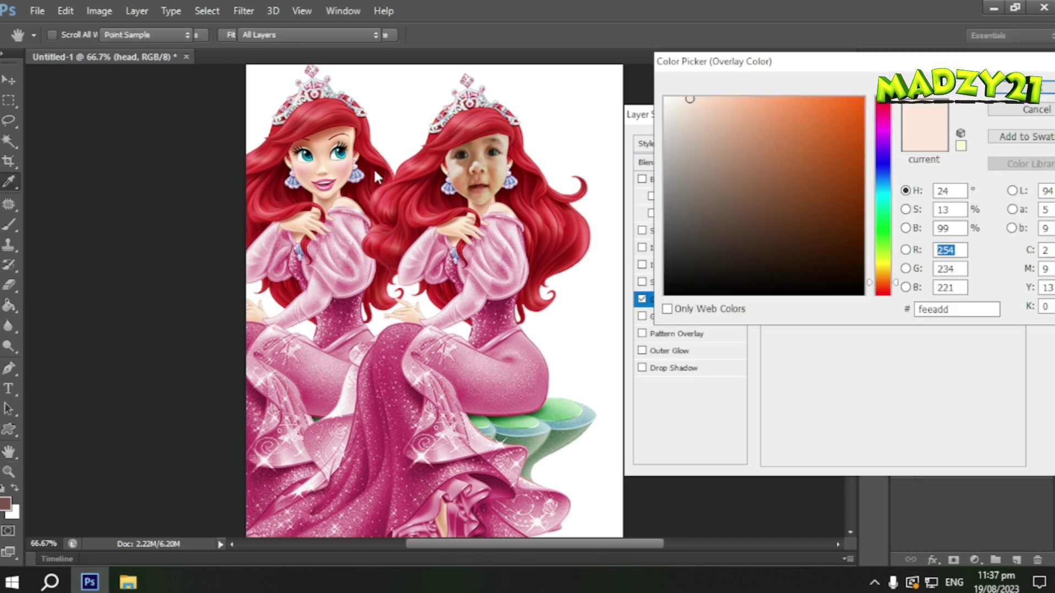
click(335, 163)
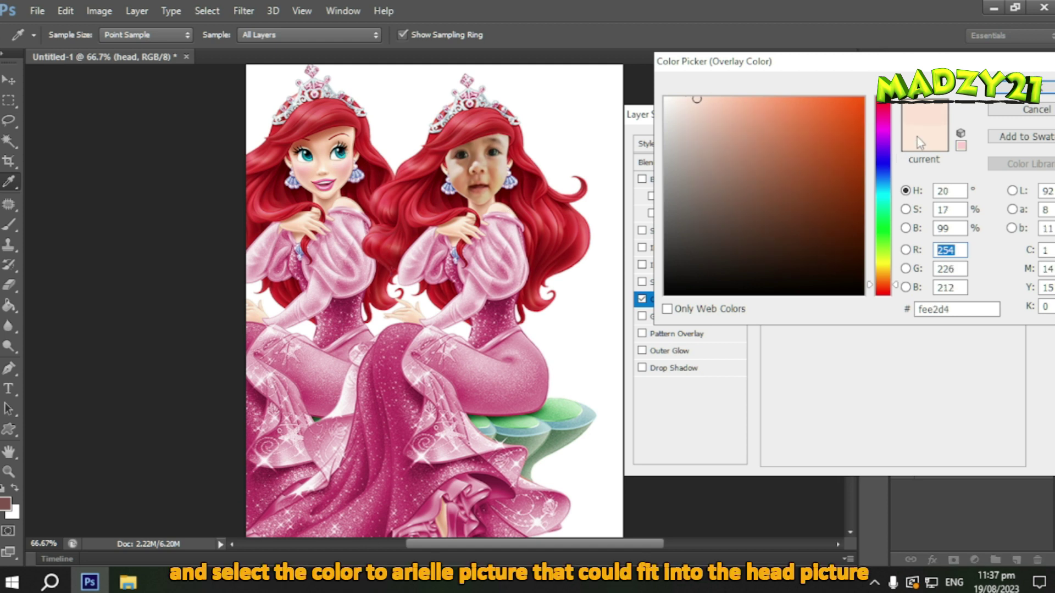
key(Return)
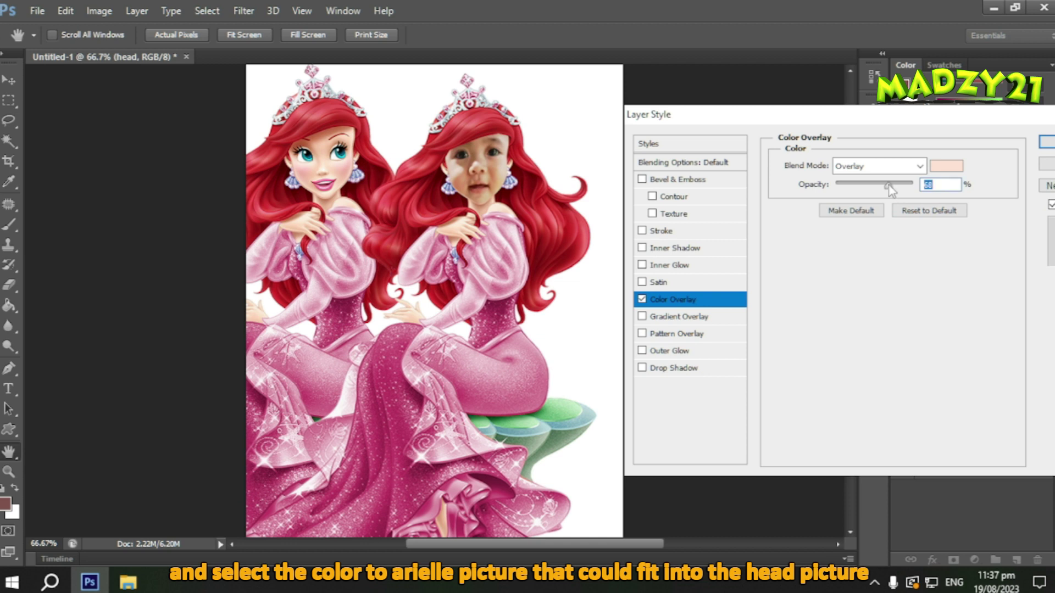
drag(885, 187, 901, 190)
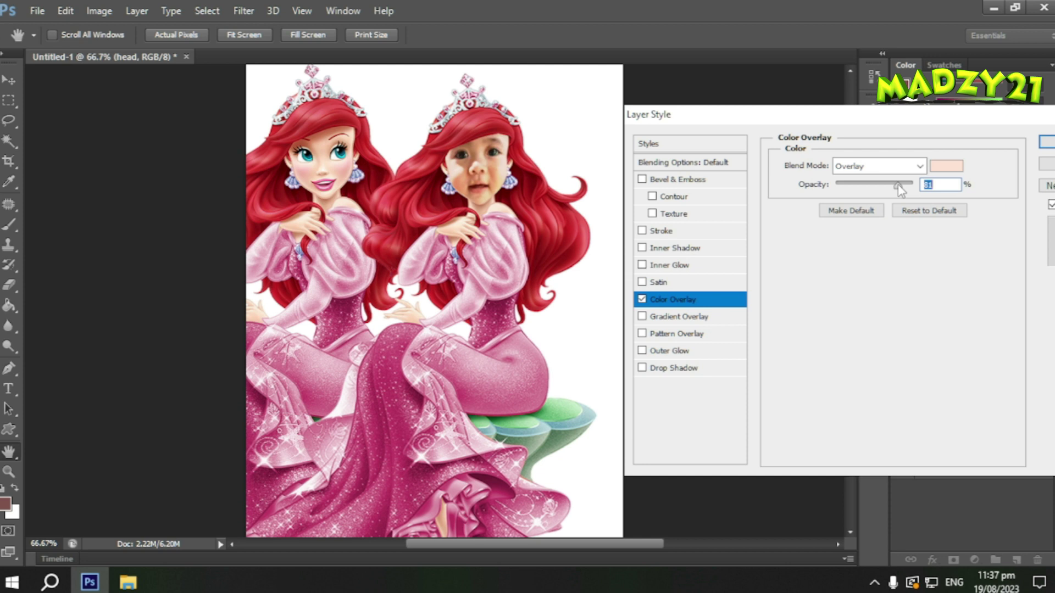
- Change the overlay colour to the paler, less saturated tone f6eeea
click(945, 166)
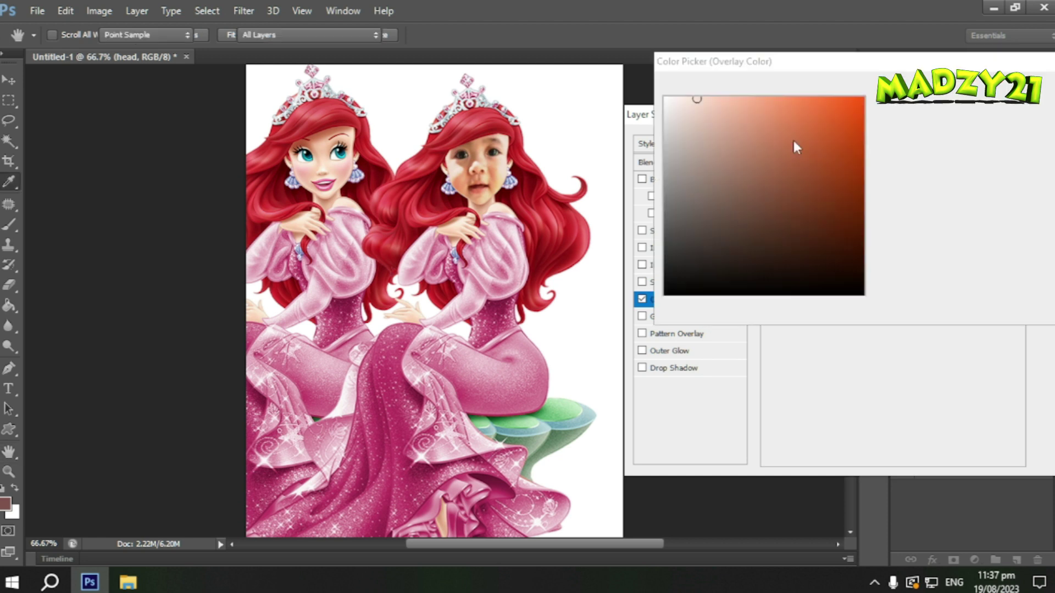
click(684, 98)
drag(684, 98, 681, 98)
click(674, 104)
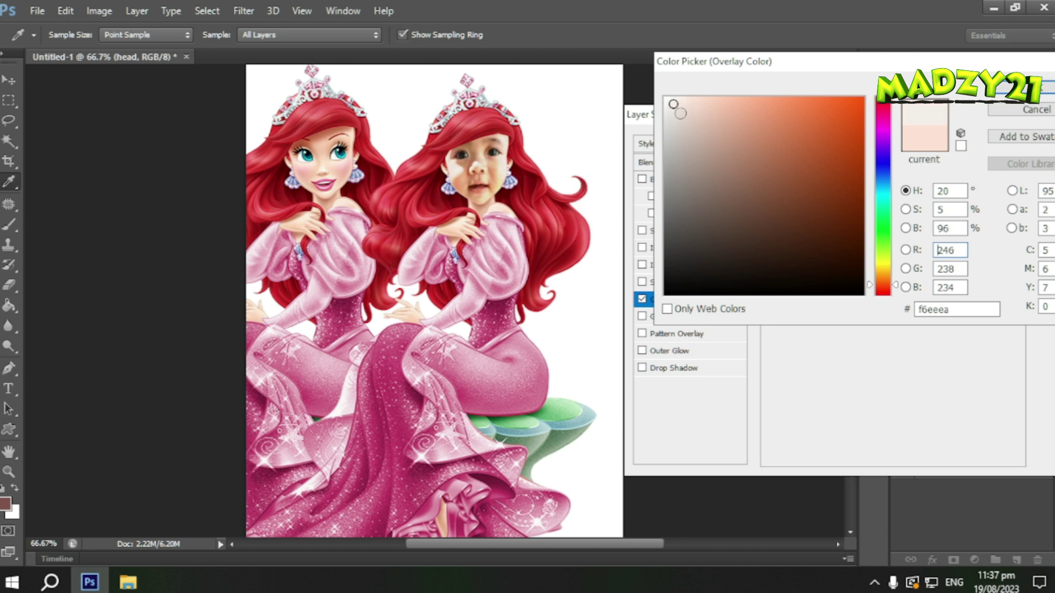
click(1032, 87)
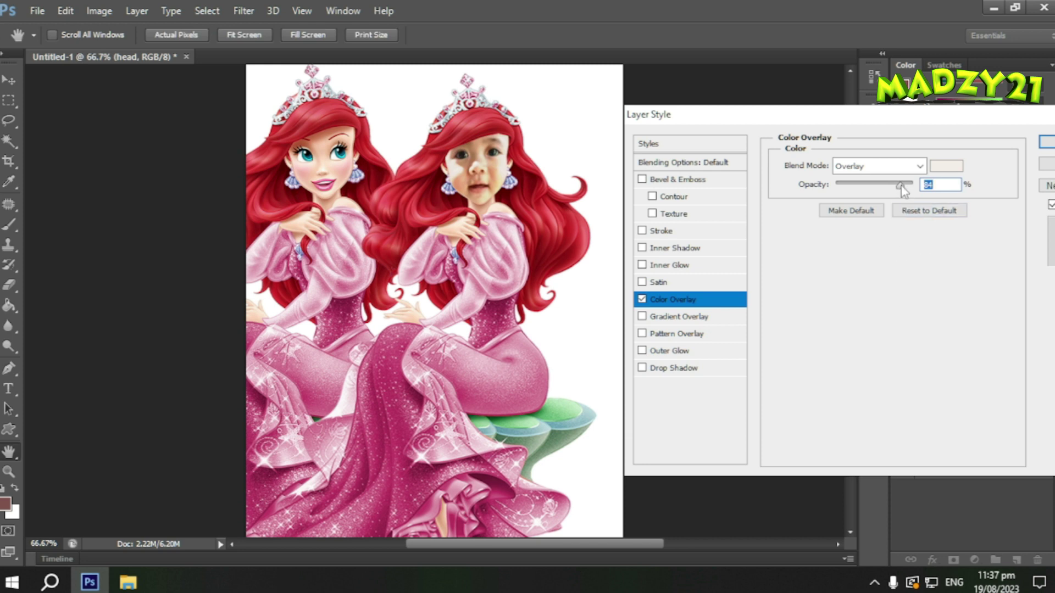
- Set the Color Overlay opacity to 88% and apply the layer style to the head
drag(907, 186, 907, 191)
drag(714, 114, 655, 106)
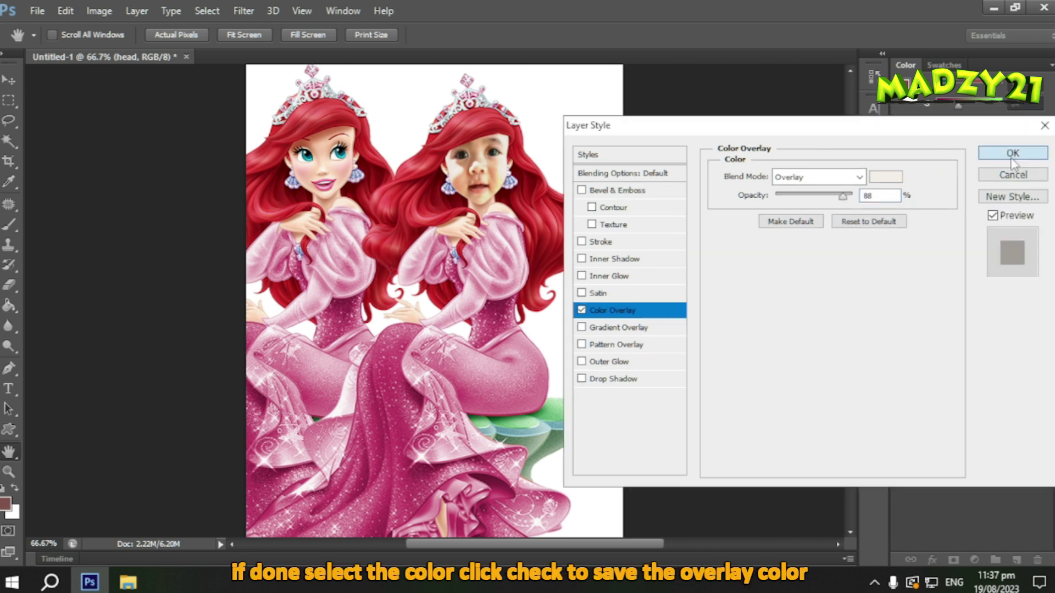
click(1012, 150)
key(e)
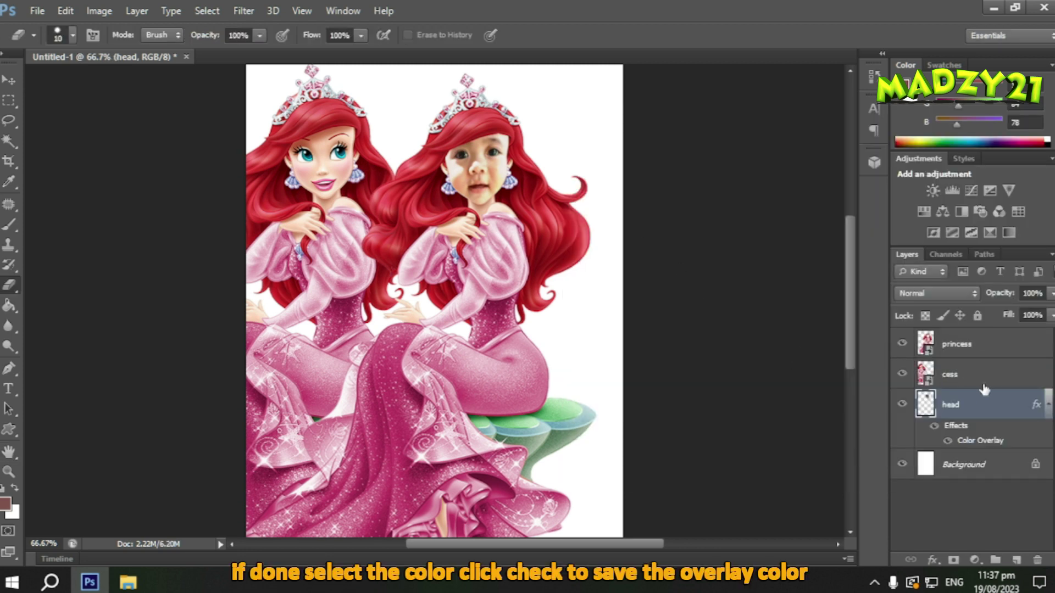
- Delete the cess reference layer
click(981, 383)
click(1037, 560)
key(Return)
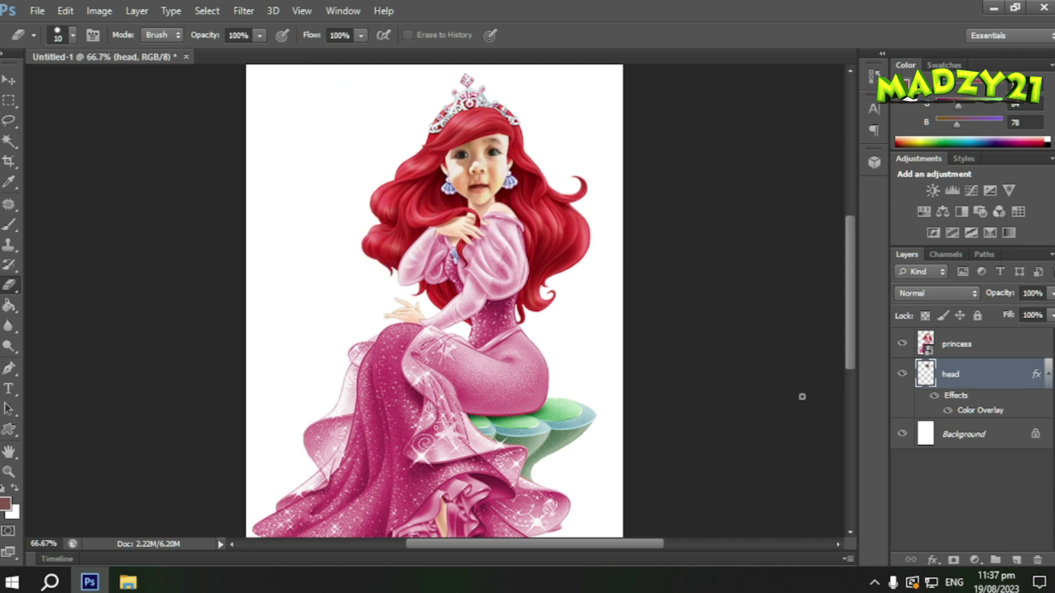
- Examine how the recoloured face blends with the princess's skin and hair at several magnifications
scroll(744, 357, down, 2)
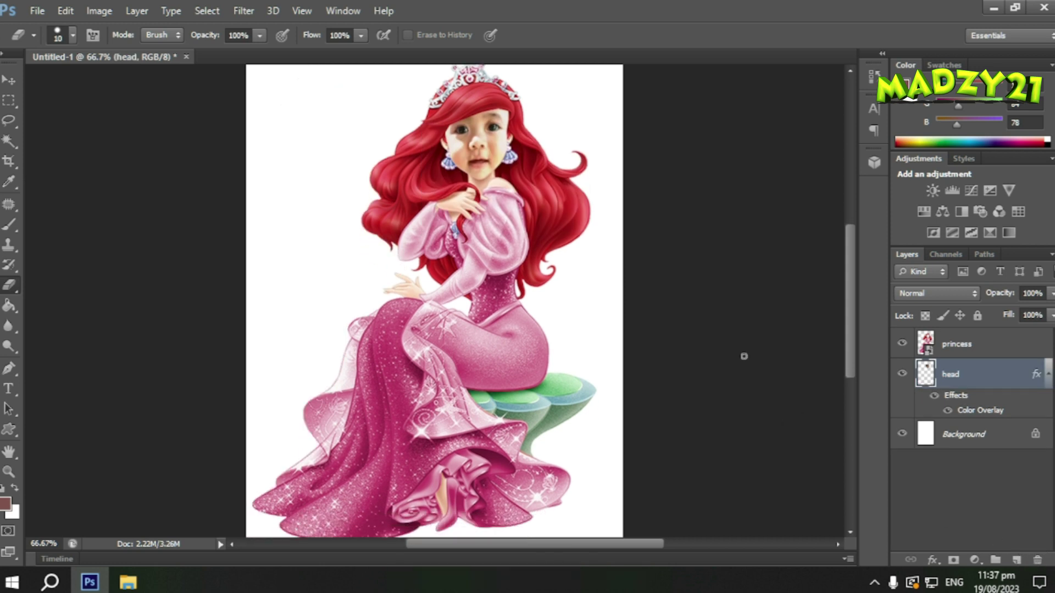
scroll(744, 357, up, 3)
scroll(740, 360, down, 2)
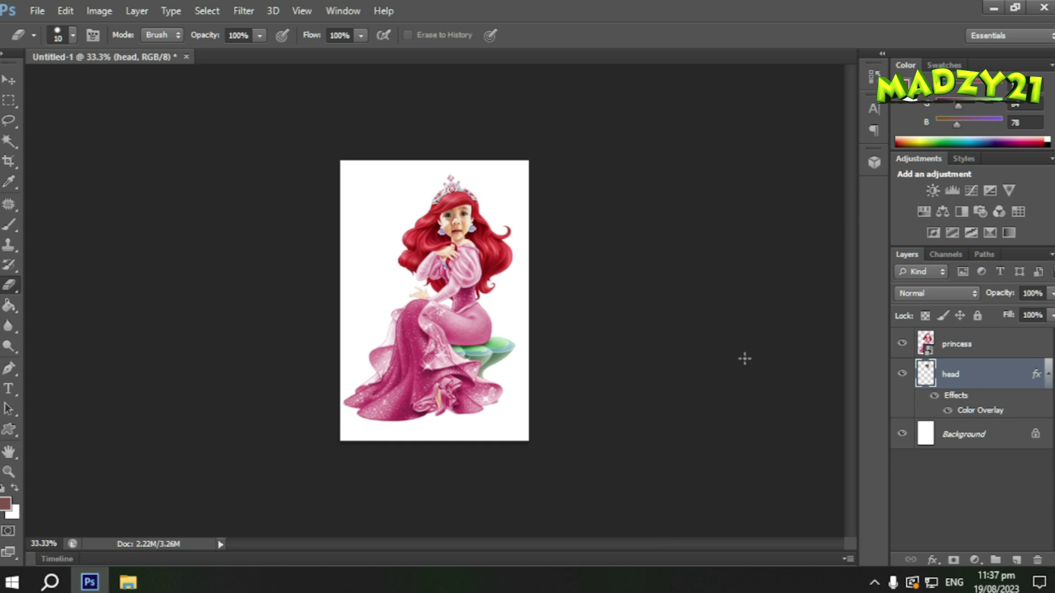
scroll(702, 372, up, 1)
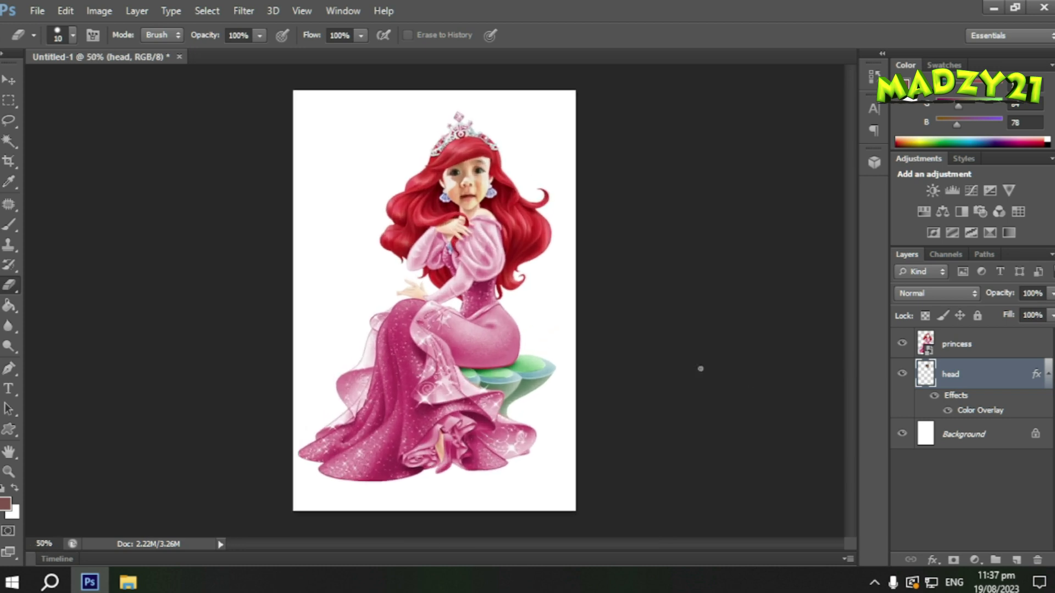
scroll(700, 370, up, 1)
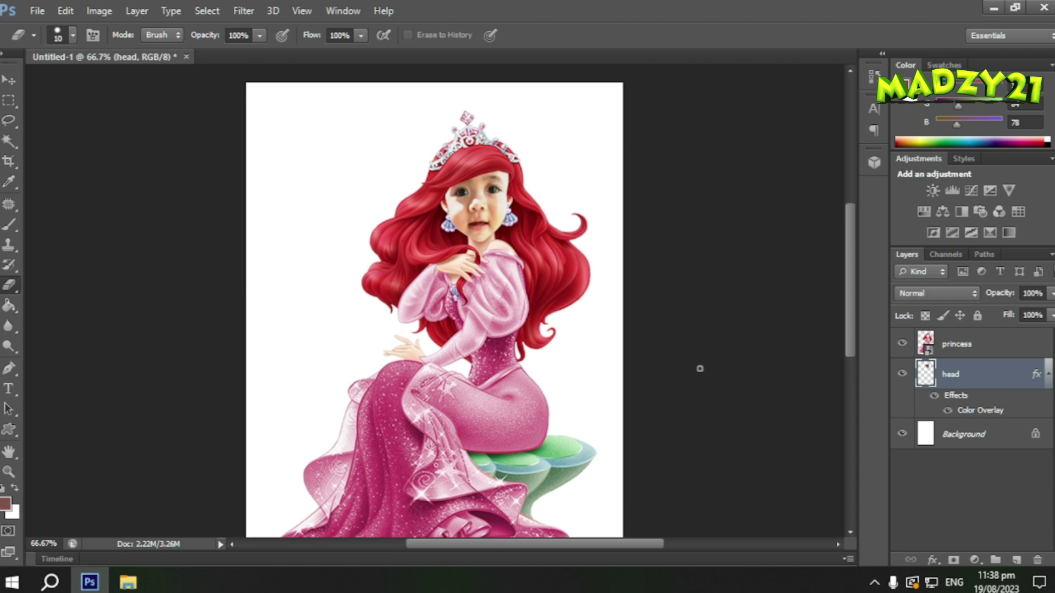
scroll(700, 369, down, 2)
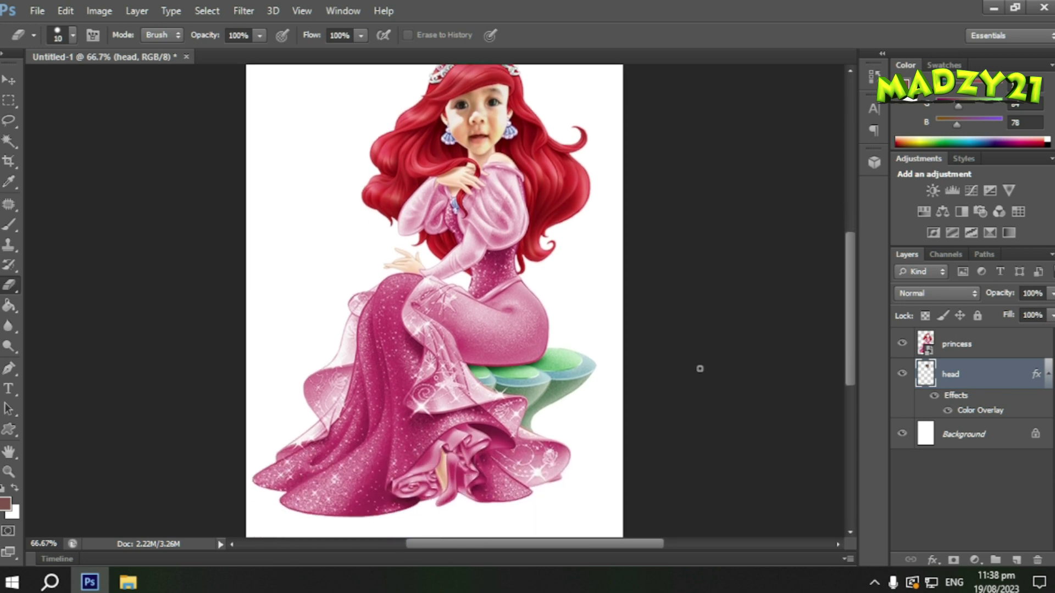
scroll(700, 368, down, 1)
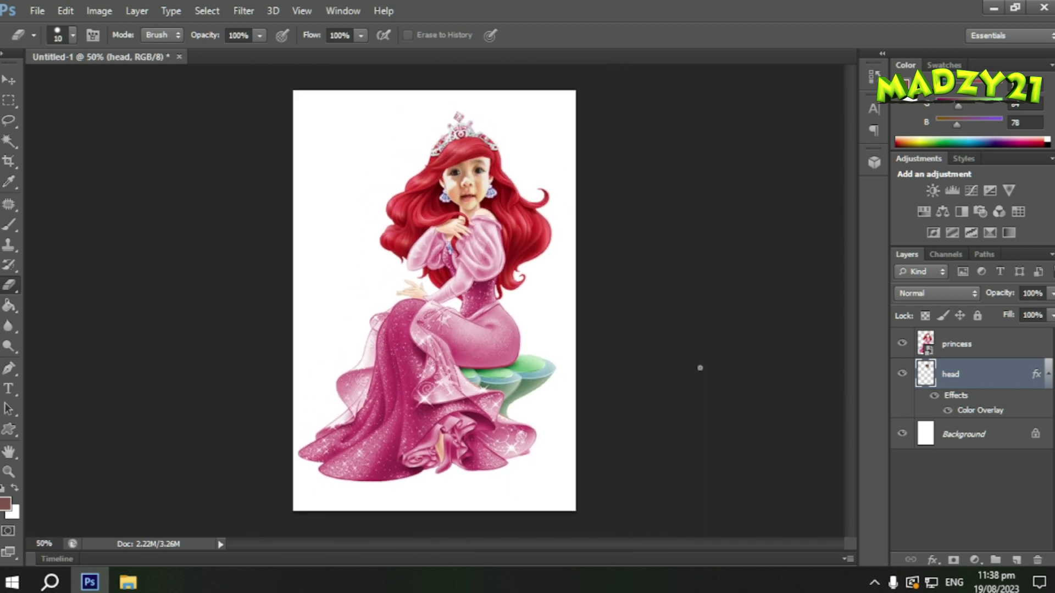
- Hide the Background layer and save the picture as arielle in PNG format in New folder (9)
click(901, 434)
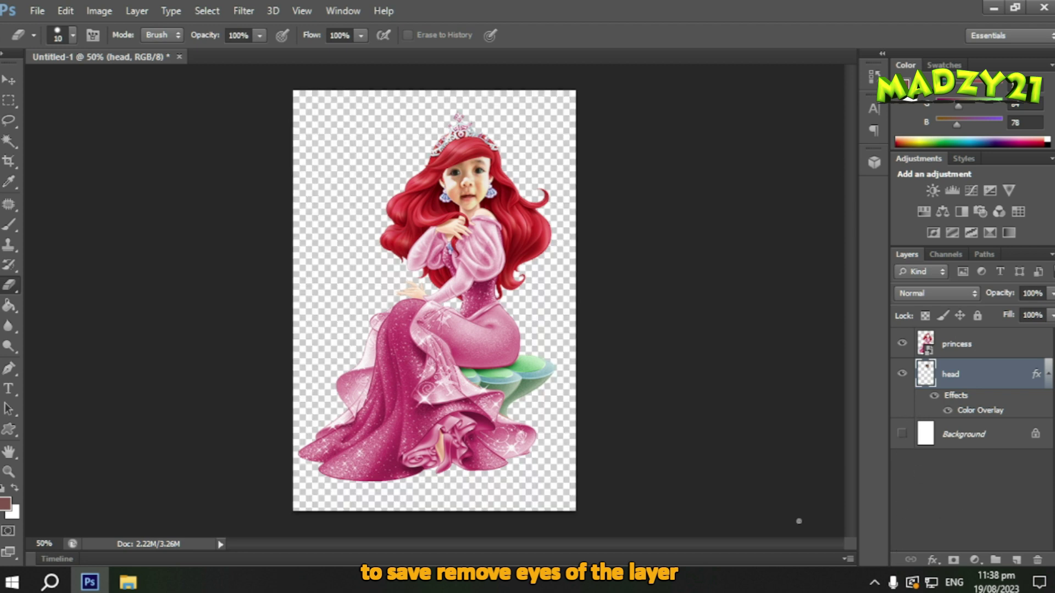
click(37, 11)
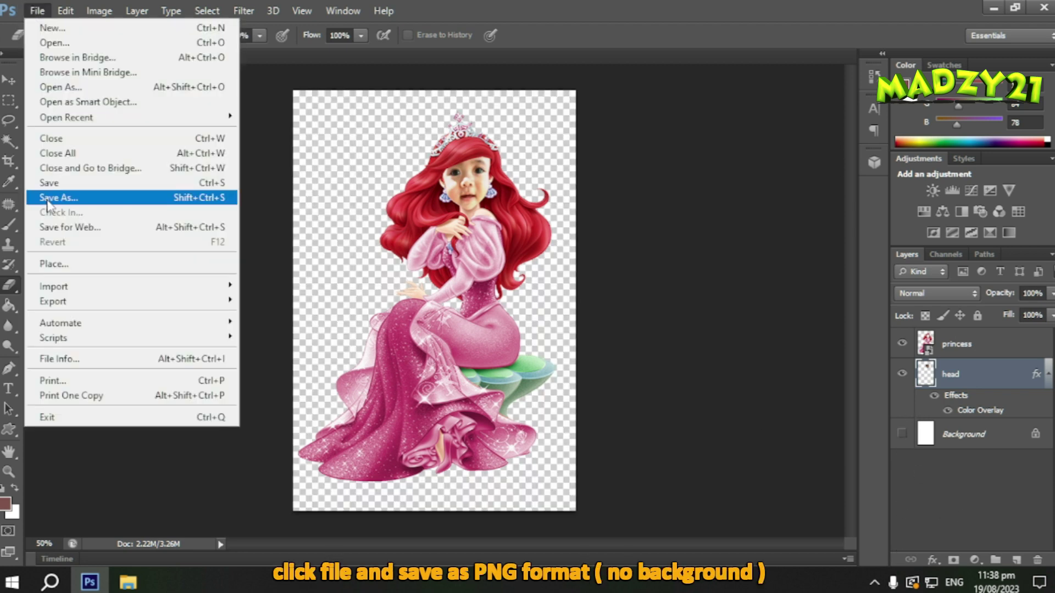
click(52, 200)
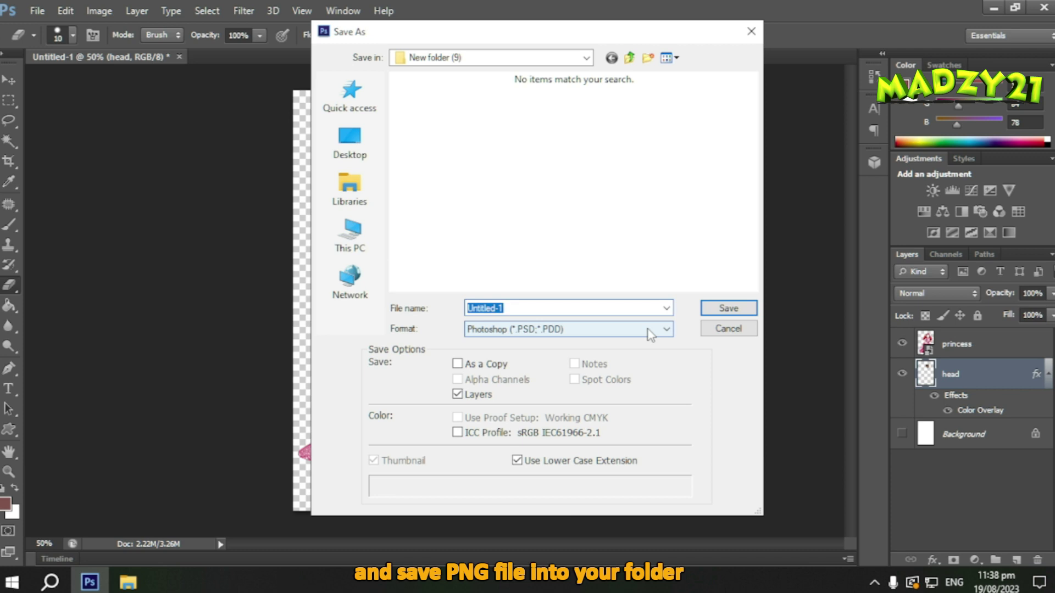
text(arielle)
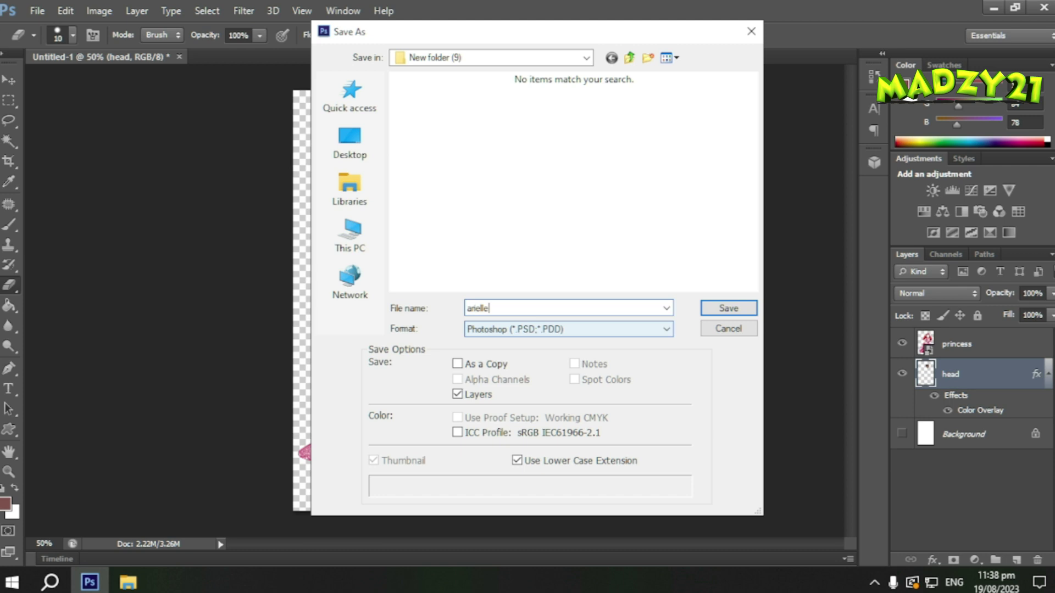
click(596, 330)
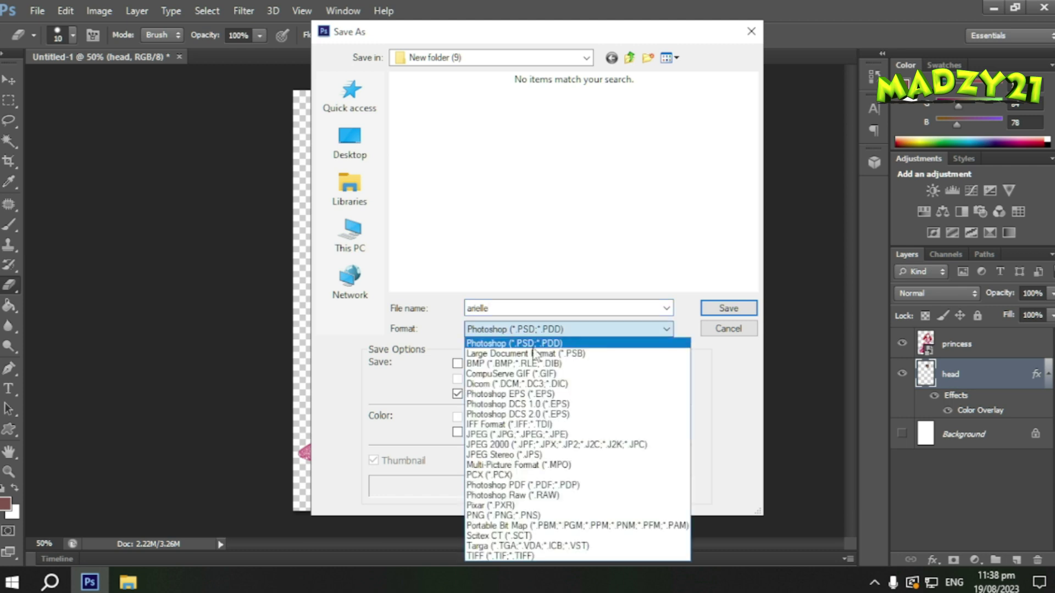
click(477, 515)
click(714, 308)
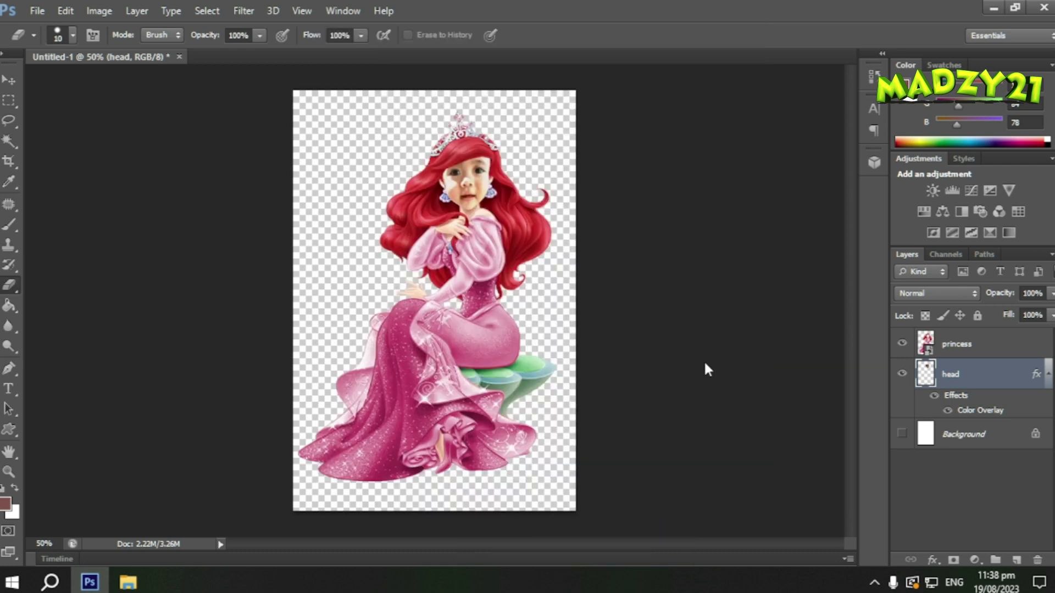
click(585, 179)
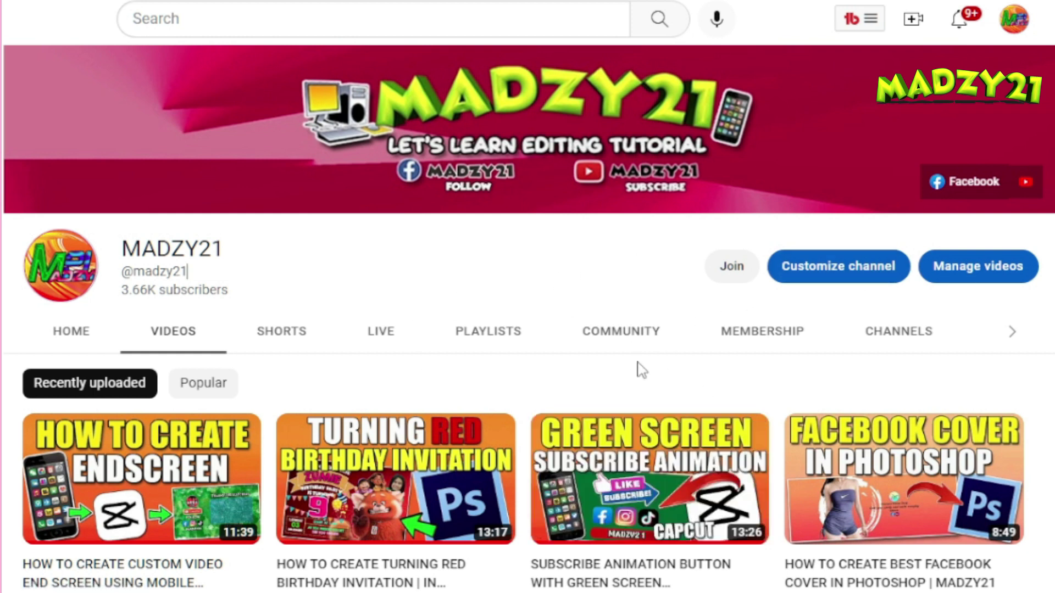
scroll(527, 317, down, 8)
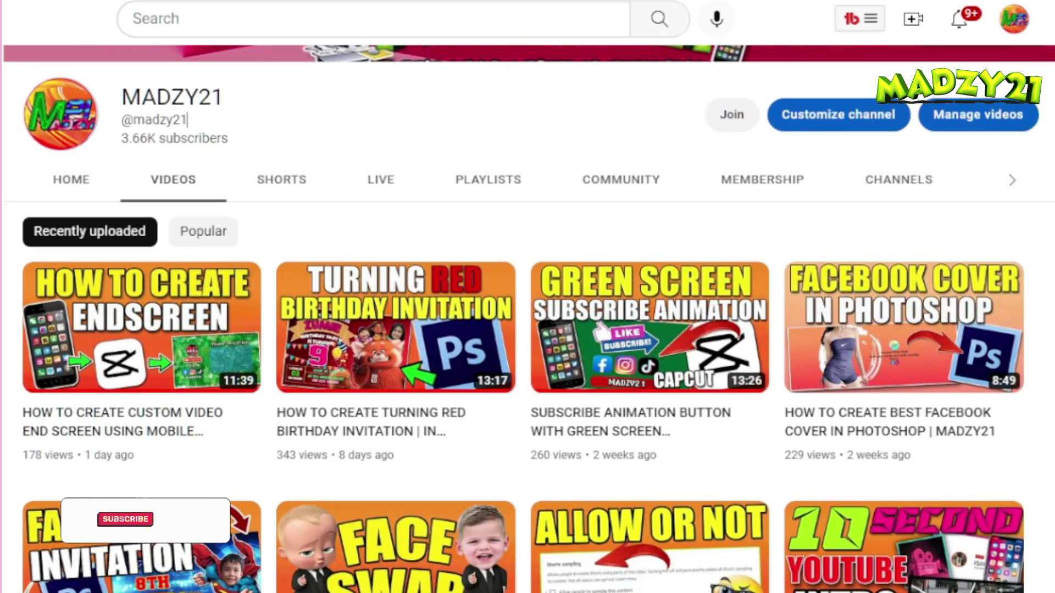
scroll(527, 317, down, 6)
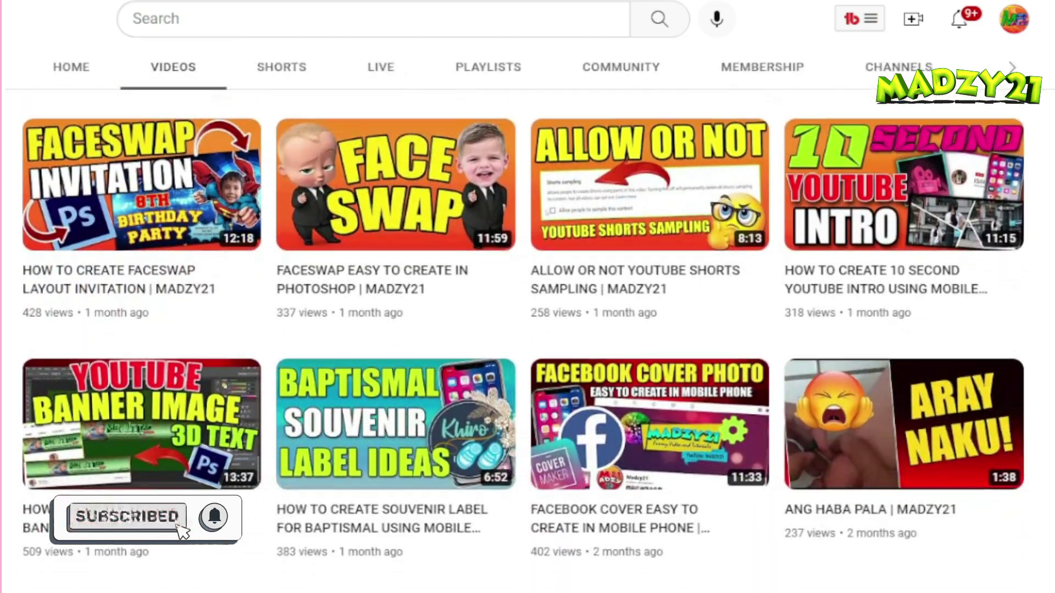
scroll(527, 317, down, 7)
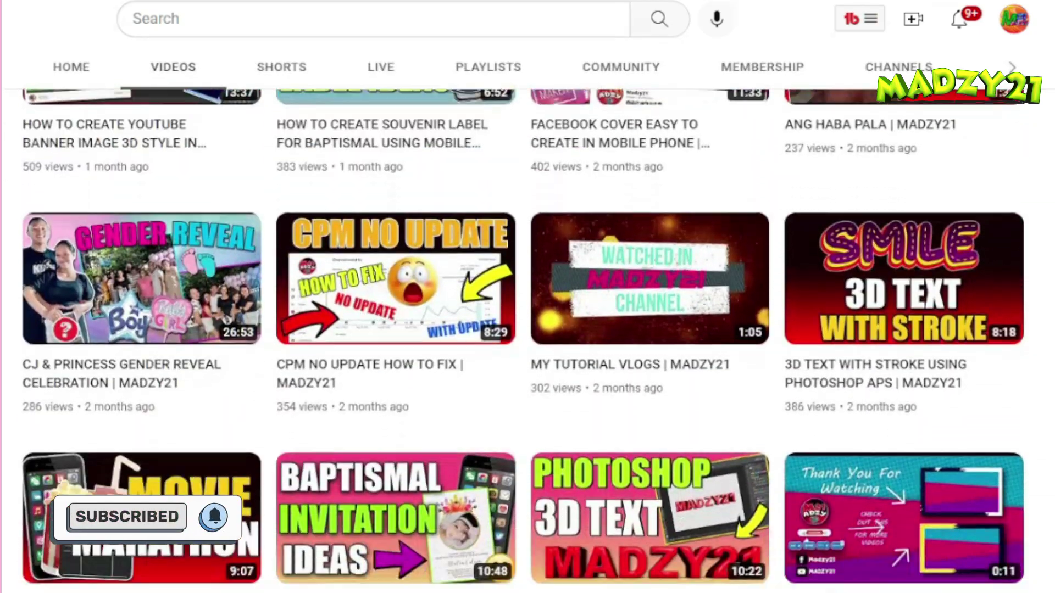
scroll(527, 317, down, 6)
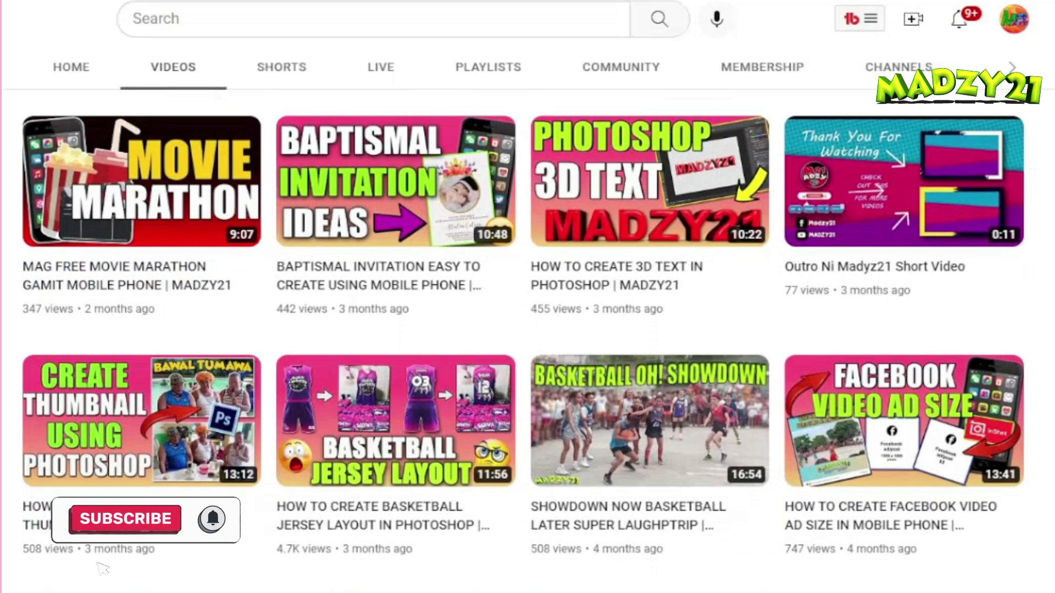
scroll(528, 317, down, 1)
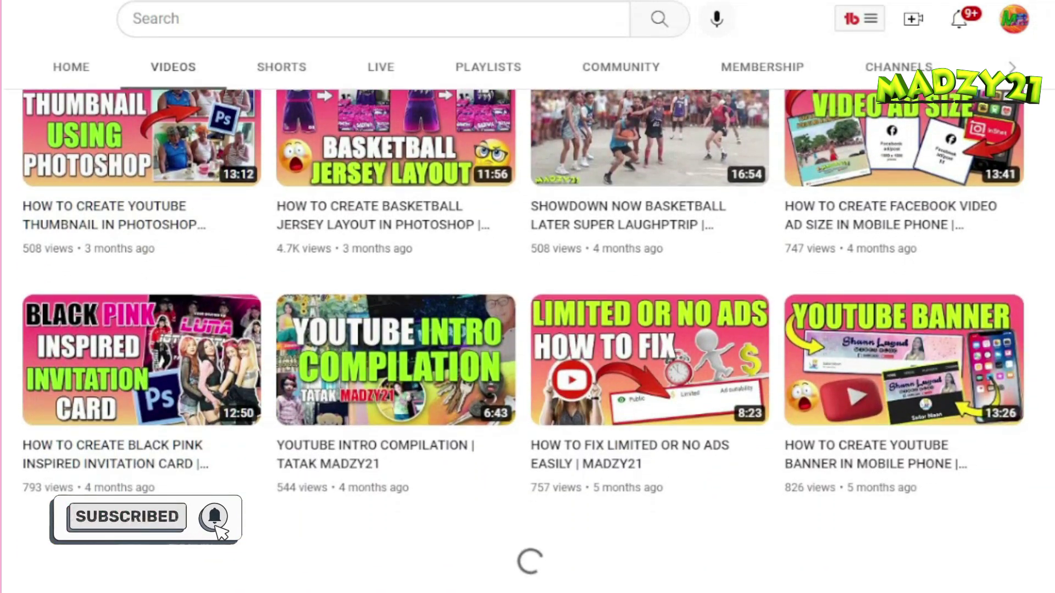
scroll(813, 369, up, 4)
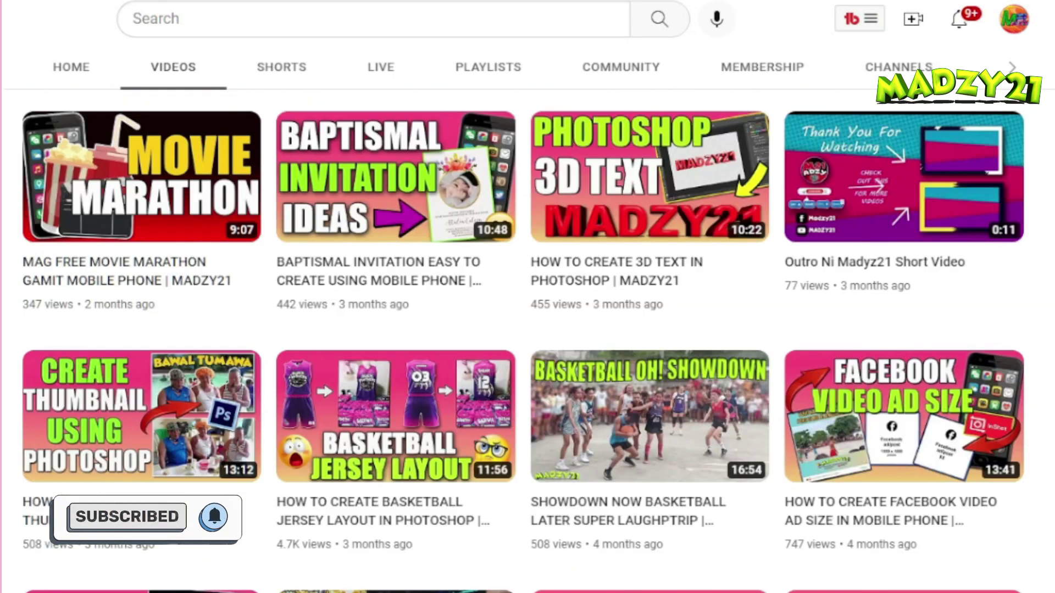
scroll(812, 369, up, 5)
scroll(812, 369, up, 10)
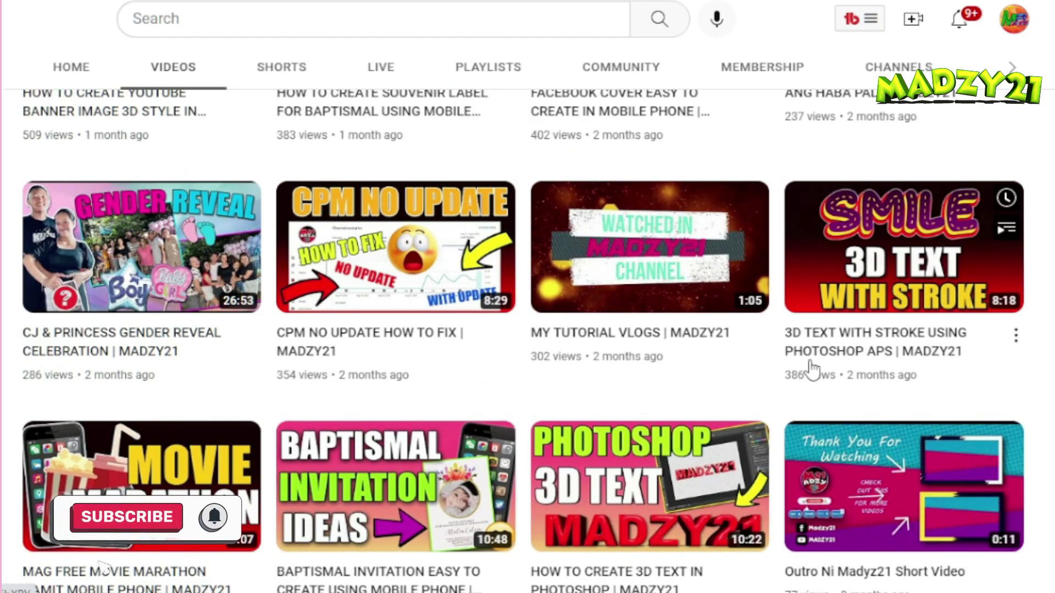
scroll(894, 381, up, 6)
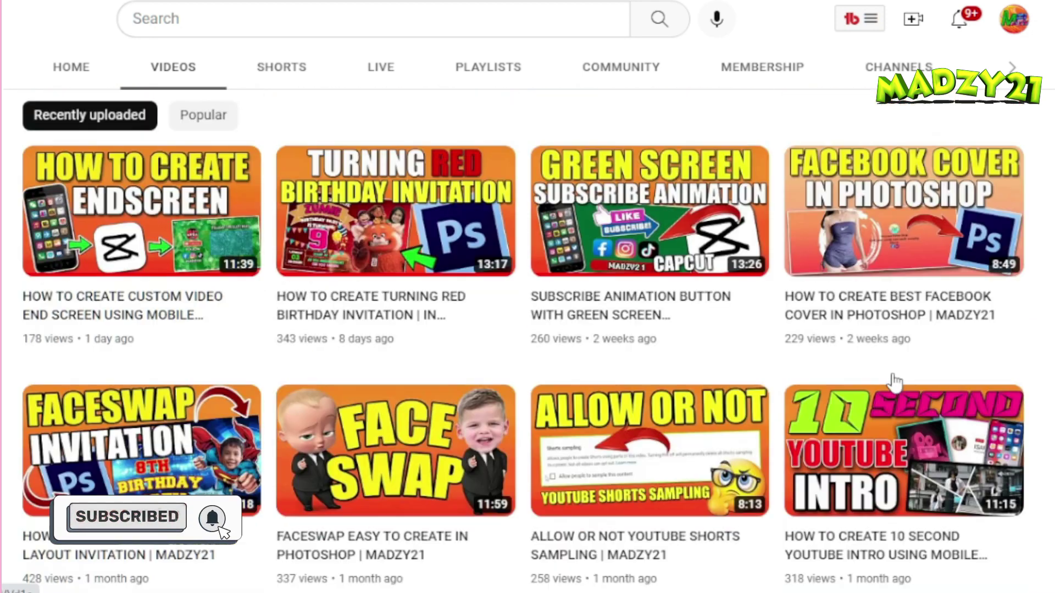